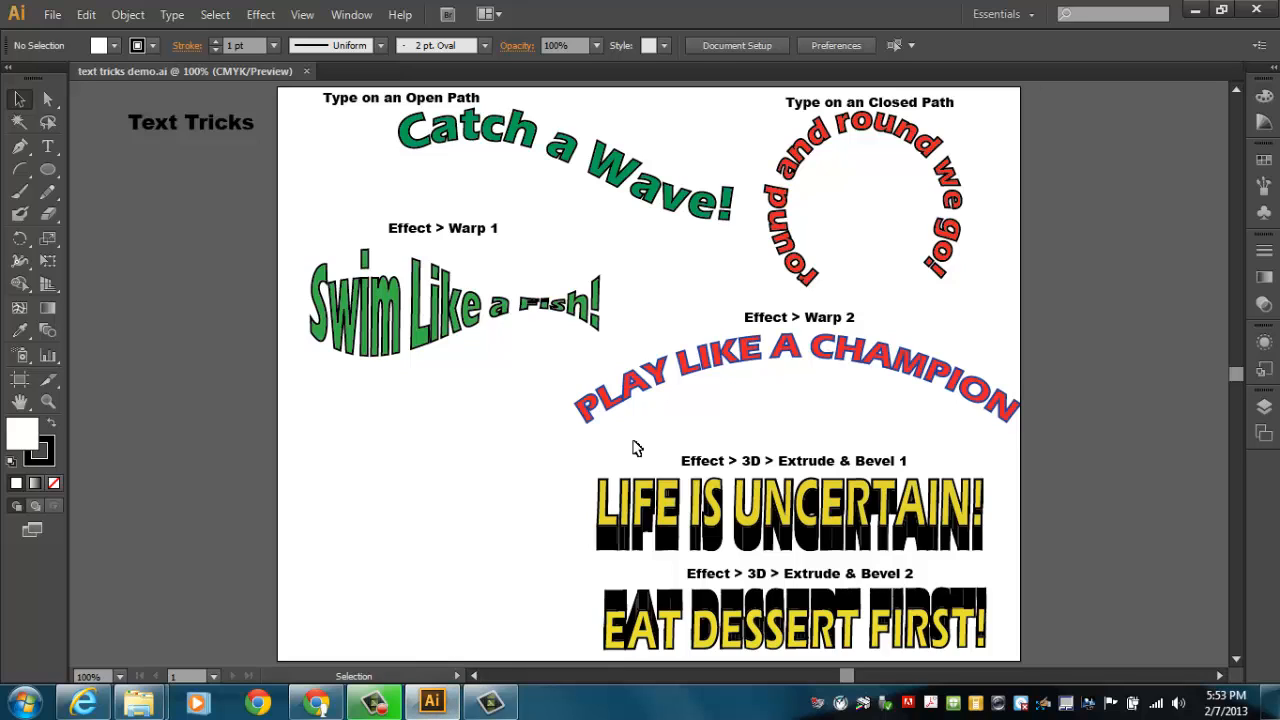
Shift the "Catch a Wave!", circular "round and round we go!" and "Swim Like a Fish!" texts slightly on the artboard
left_click_drag(517, 146, 453, 163)
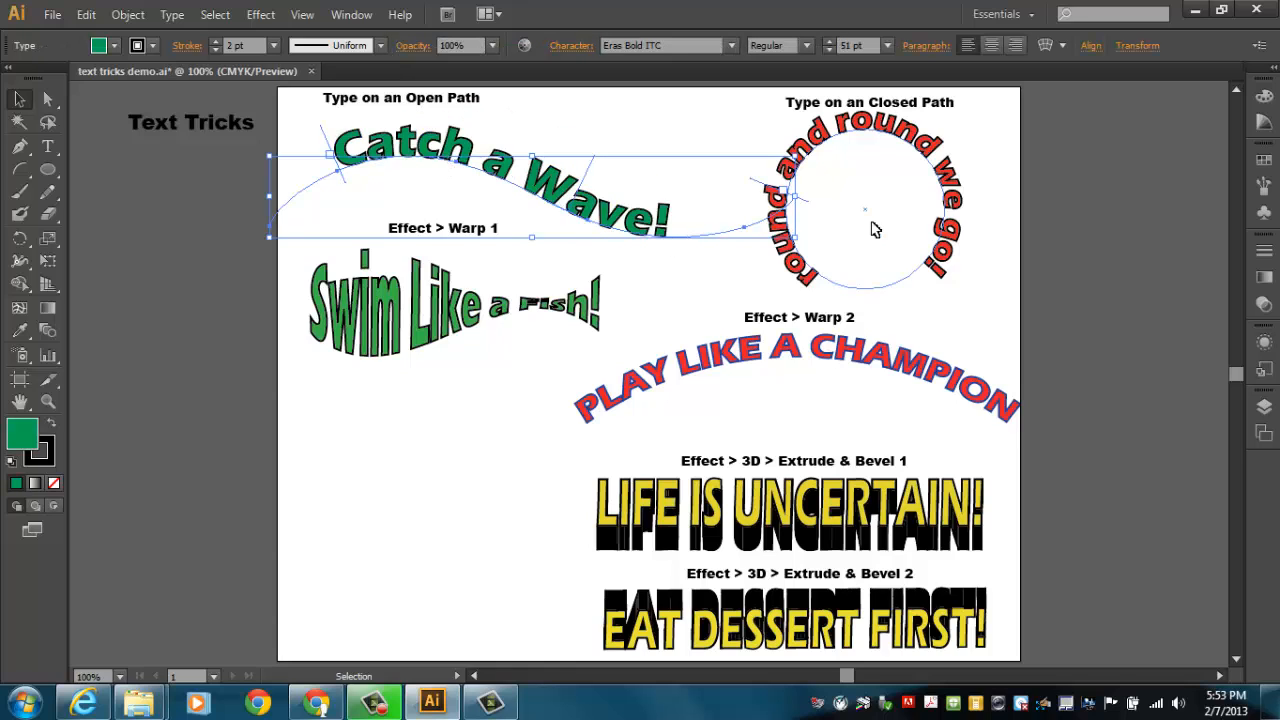
left_click_drag(944, 177, 982, 190)
left_click_drag(490, 300, 479, 309)
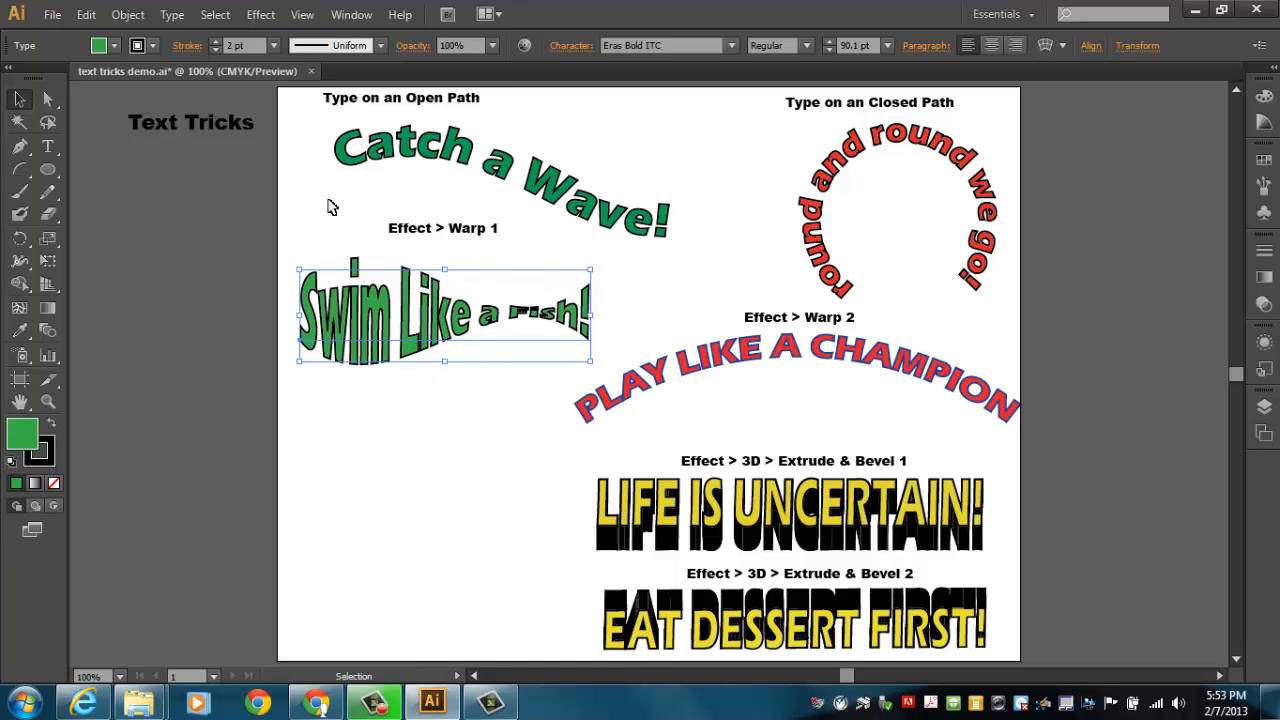
Close the text tricks demo.ai document without saving its changes
left_click(311, 72)
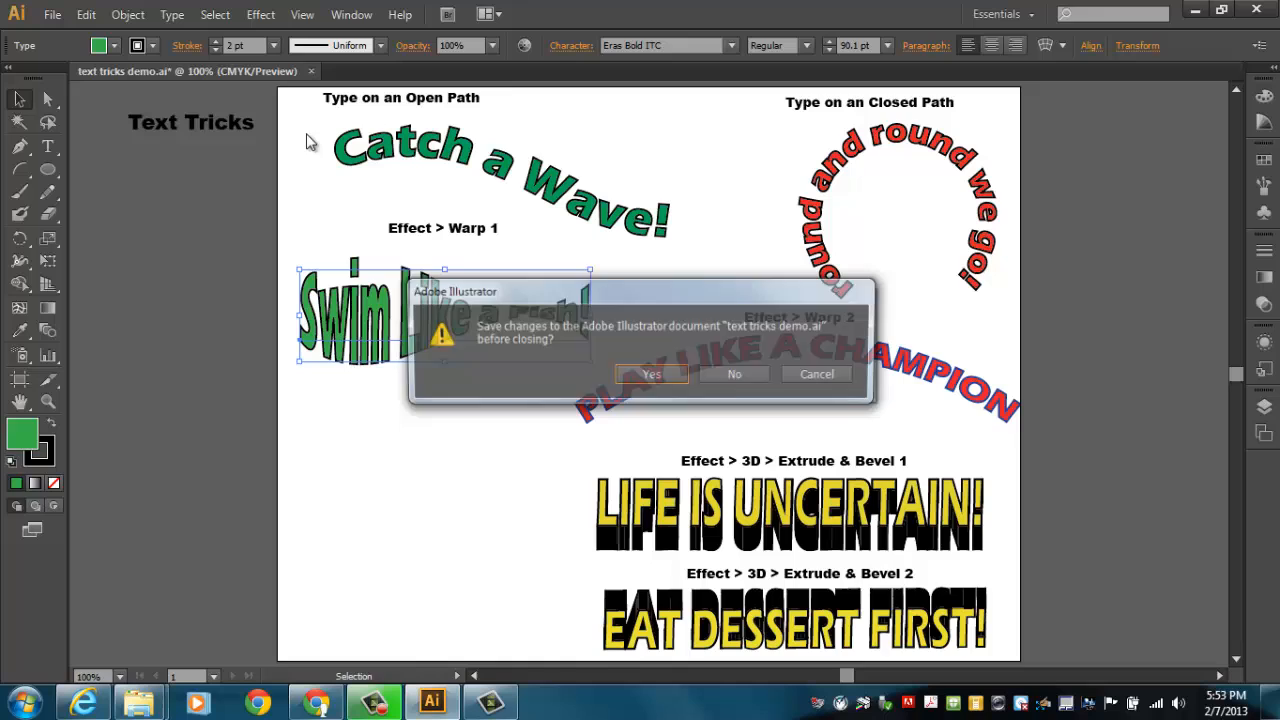
left_click(739, 381)
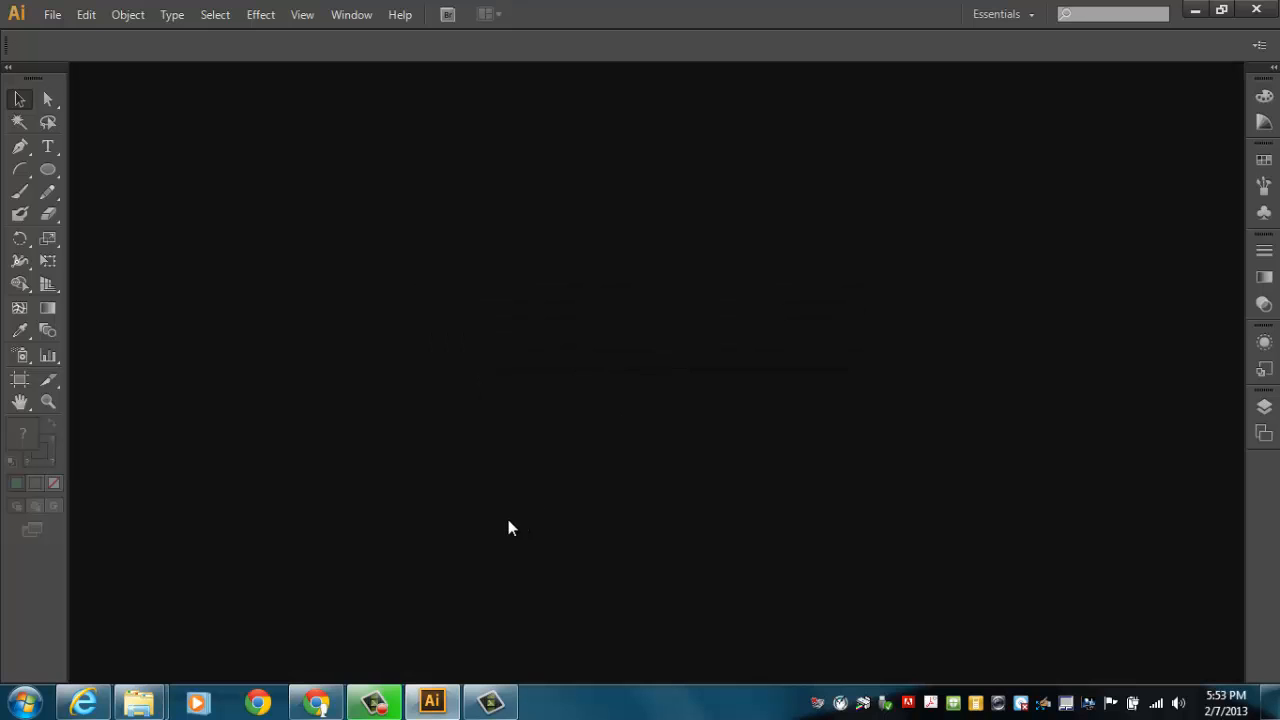
Open the 004 text tricks file from the class's Assignments folder on the Courses (L:) drive, under 005_Illustrator, session 004_text tricks
left_click(52, 15)
left_click(112, 77)
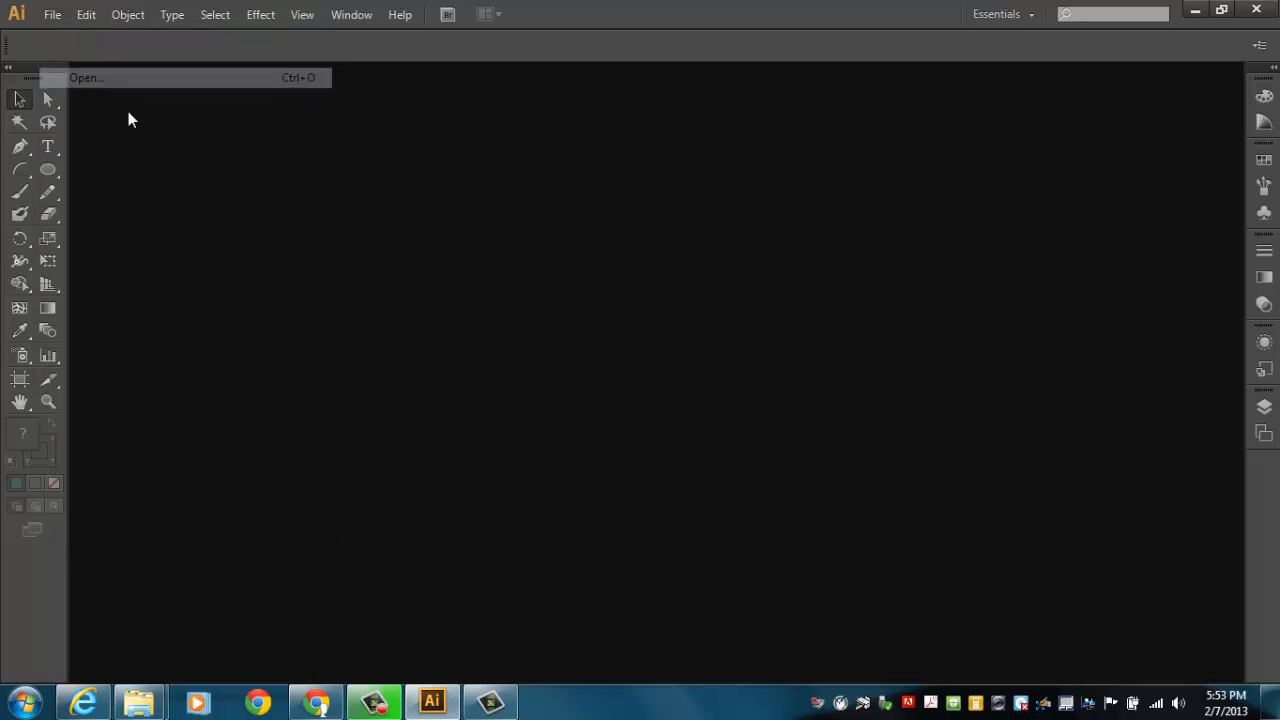
left_click(353, 322)
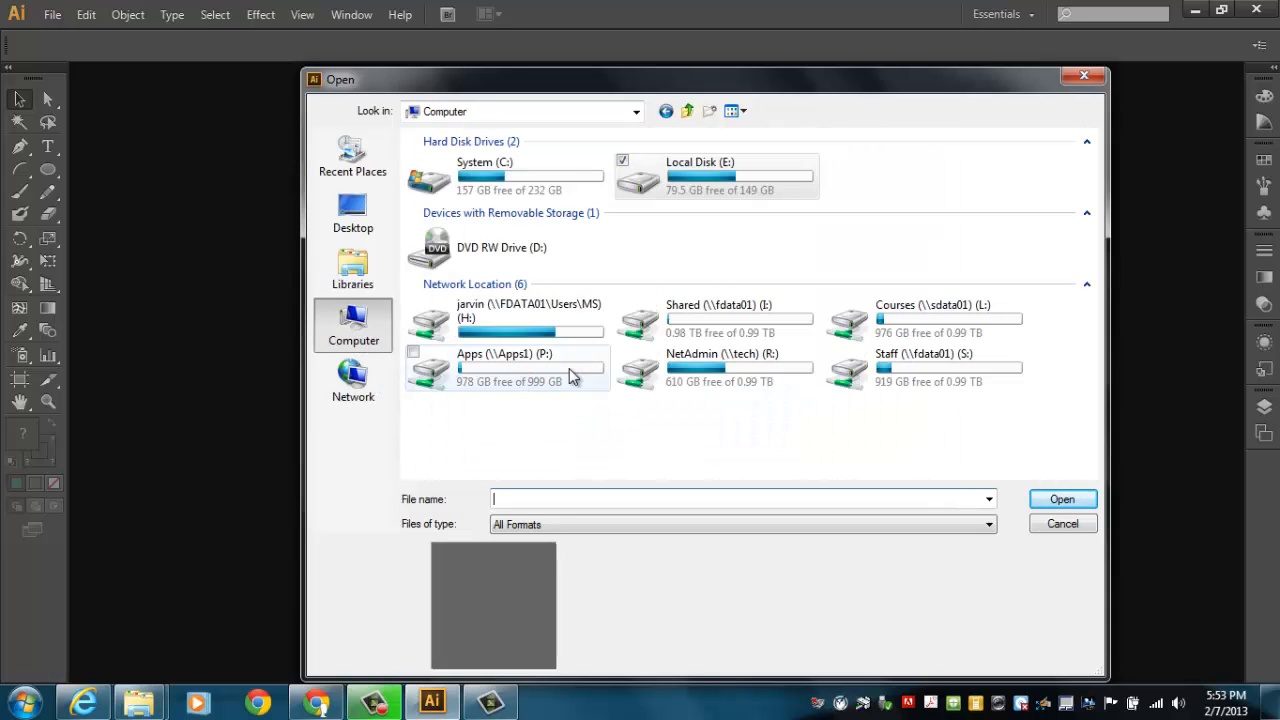
left_click(930, 322)
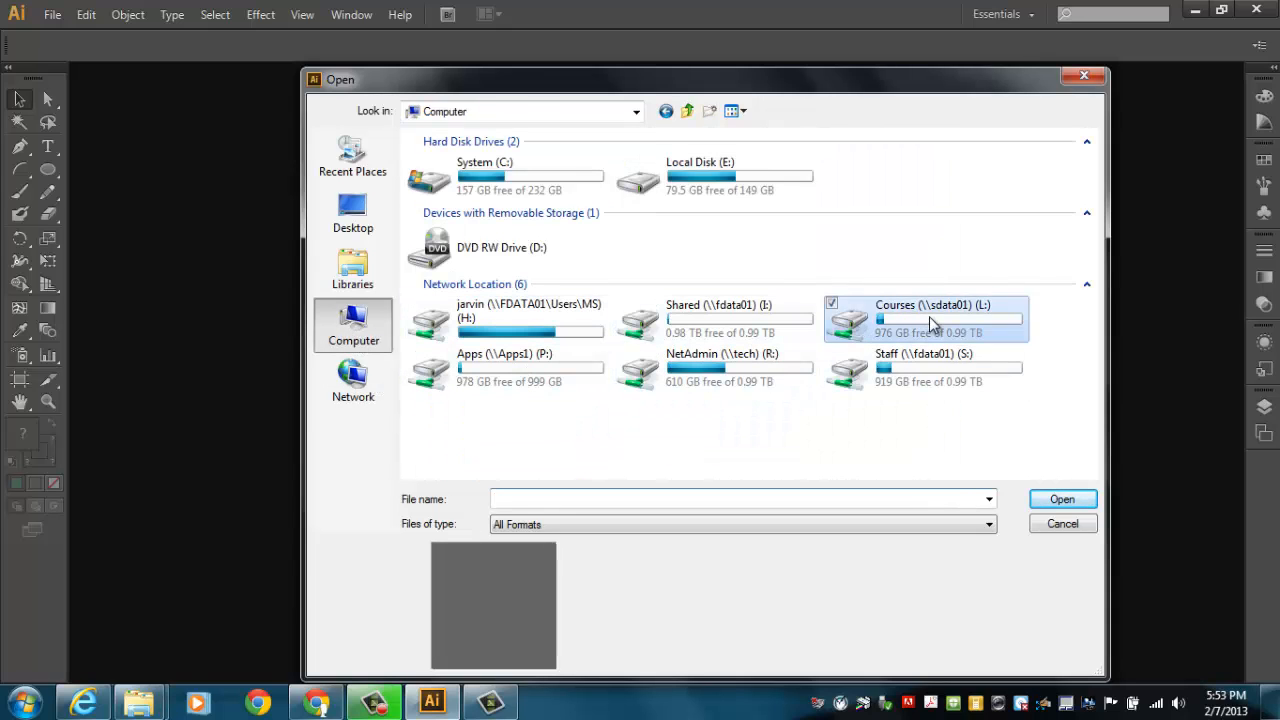
double_click(930, 322)
double_click(497, 250)
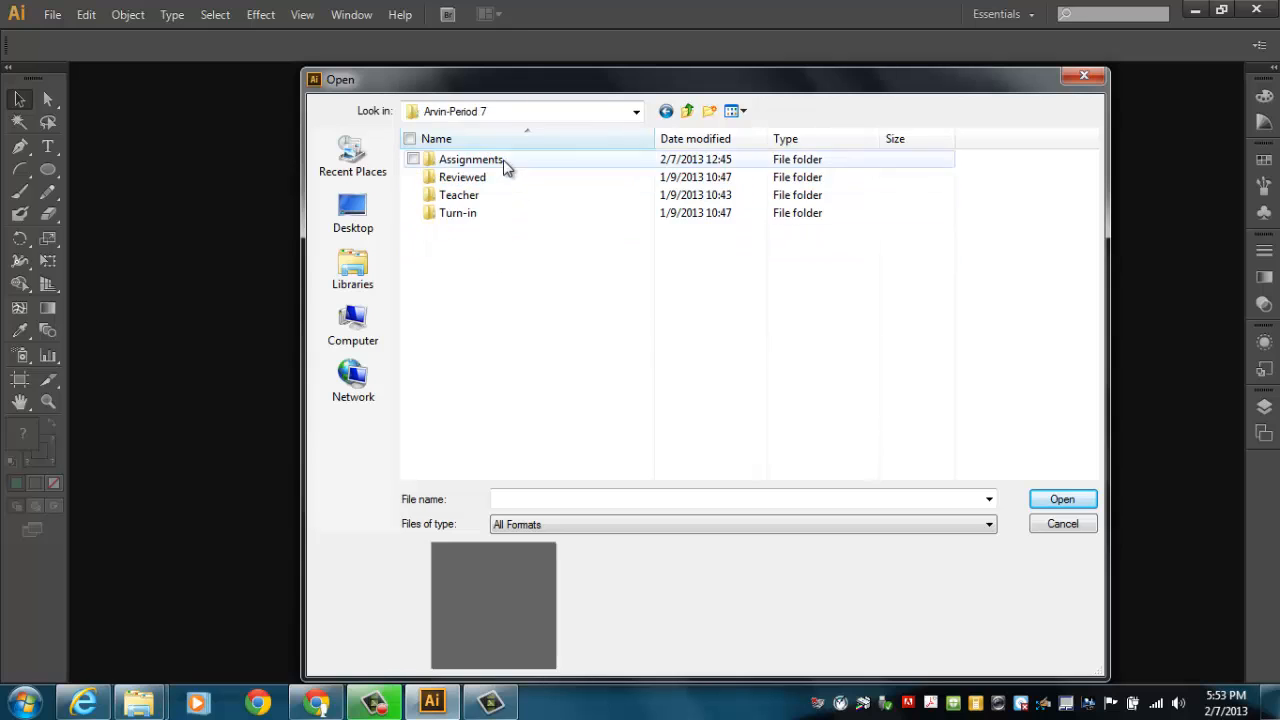
double_click(504, 164)
double_click(491, 179)
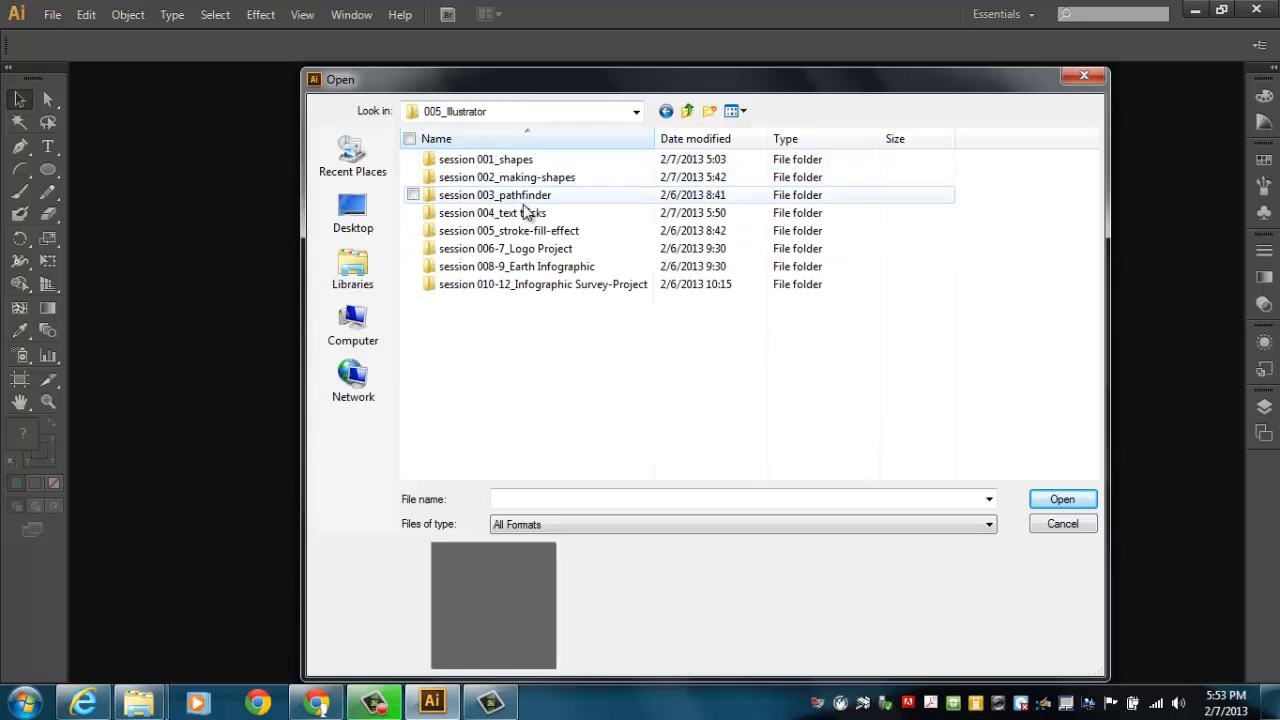
double_click(536, 216)
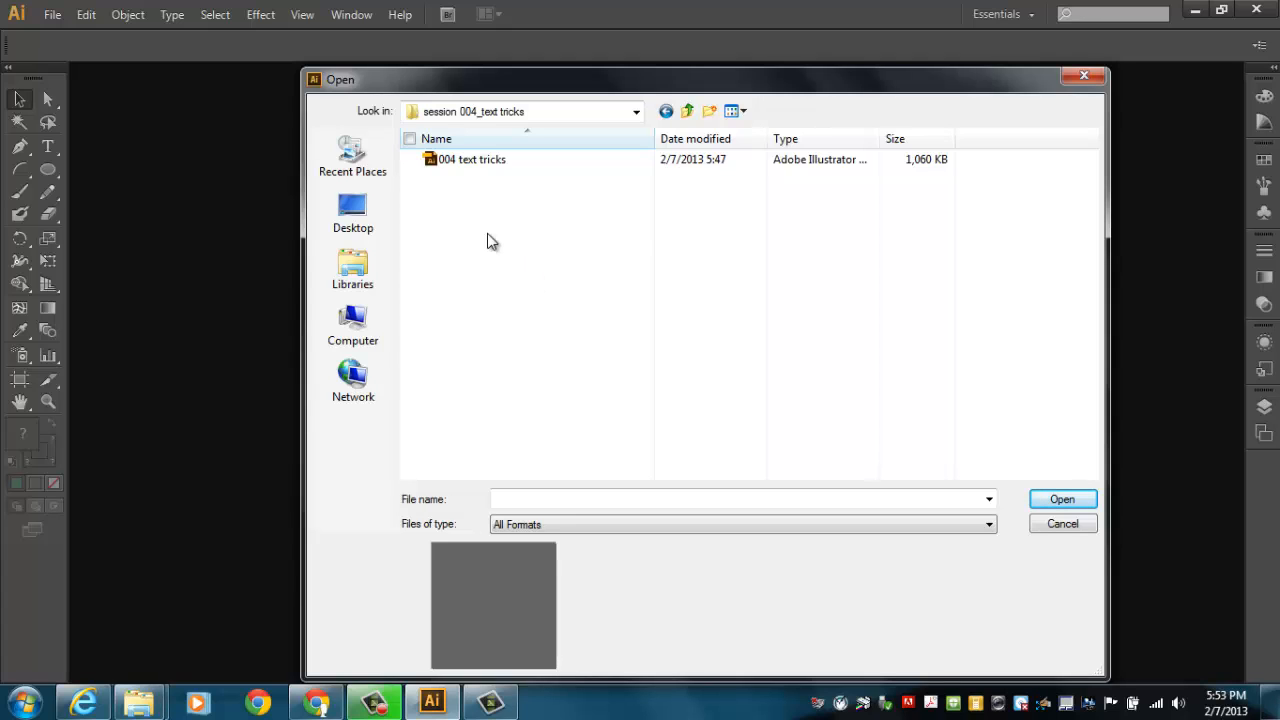
left_click(476, 165)
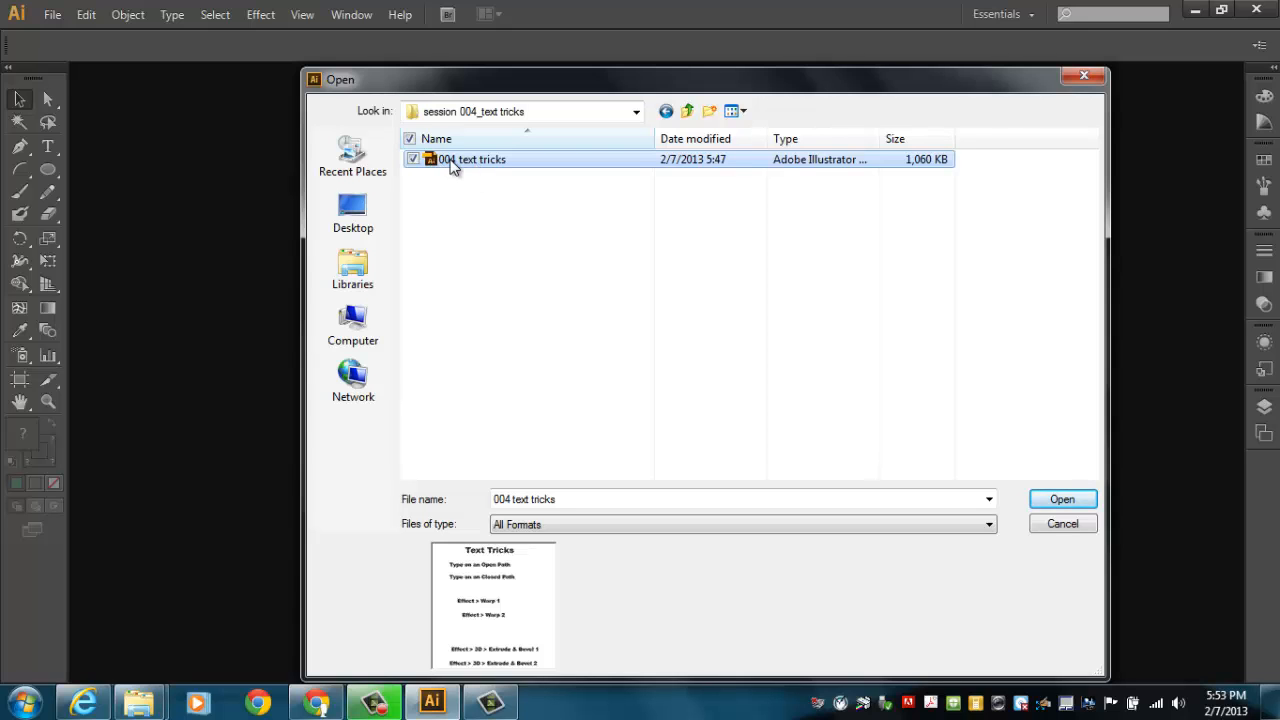
double_click(452, 166)
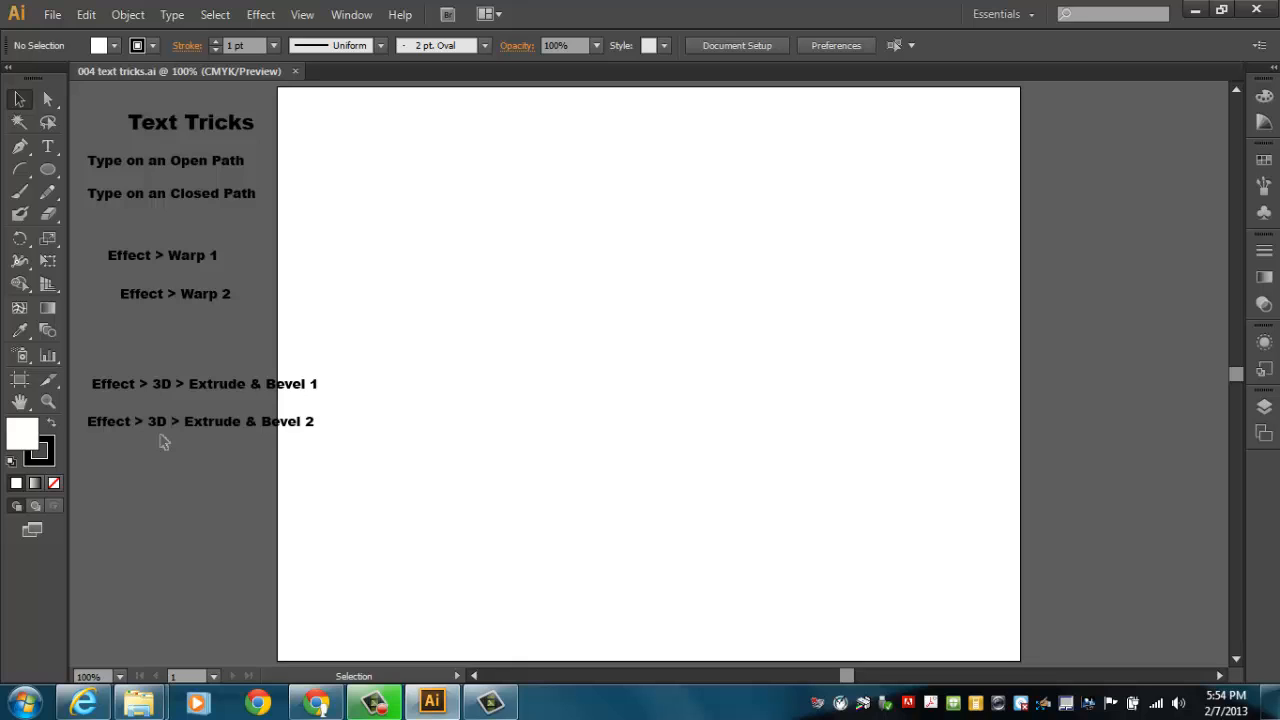
Add the text "Bazinga" to the artboard and scale it up to about 133 pt
left_click(47, 148)
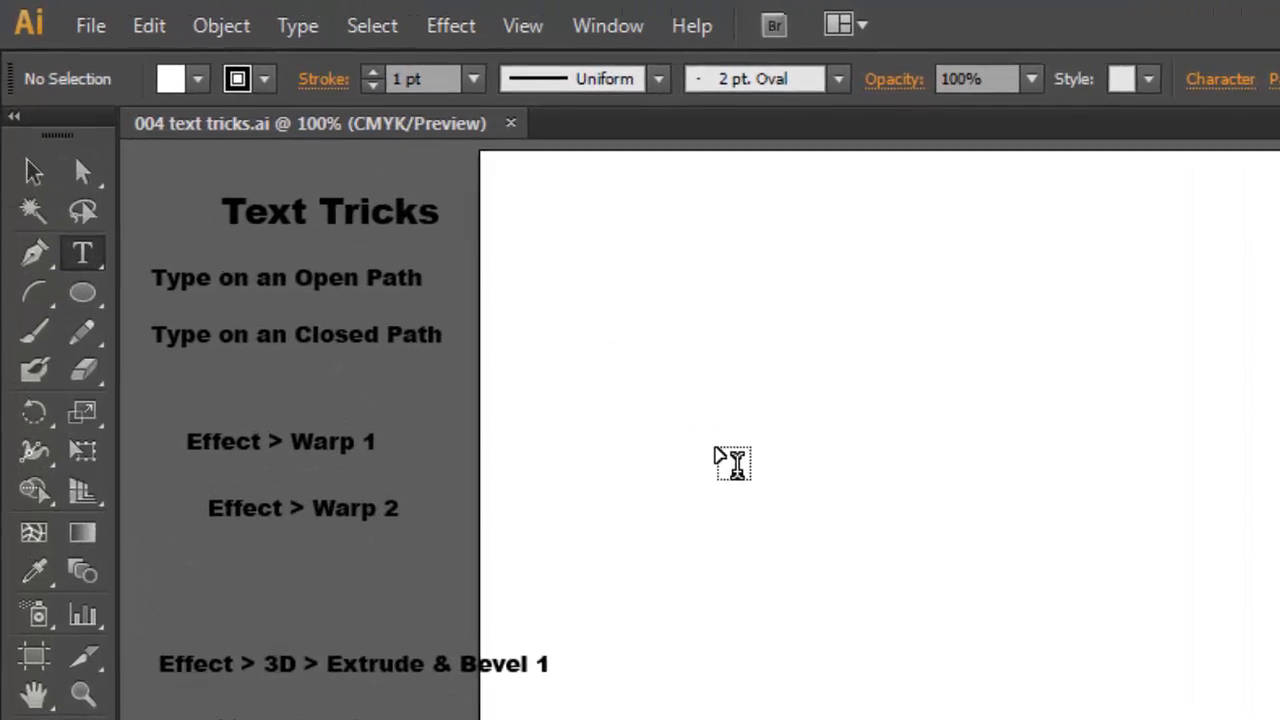
left_click(416, 257)
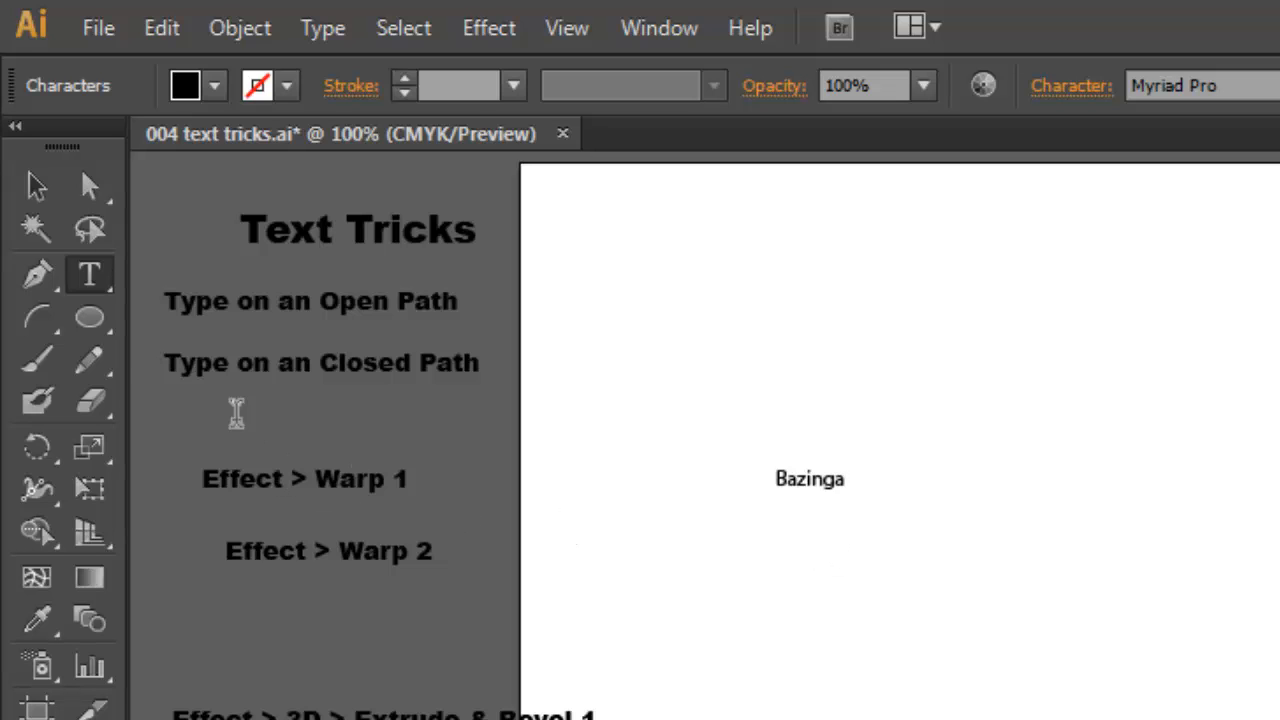
left_click(37, 186)
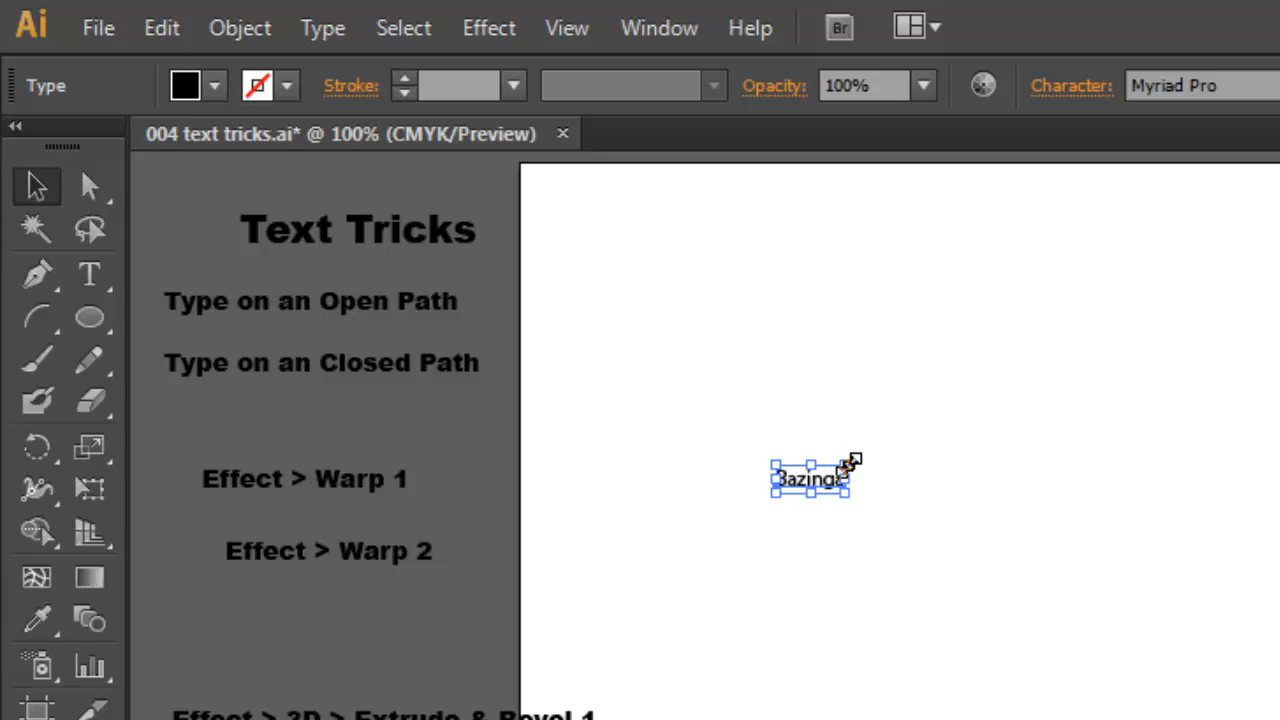
left_click_drag(850, 462, 1279, 184)
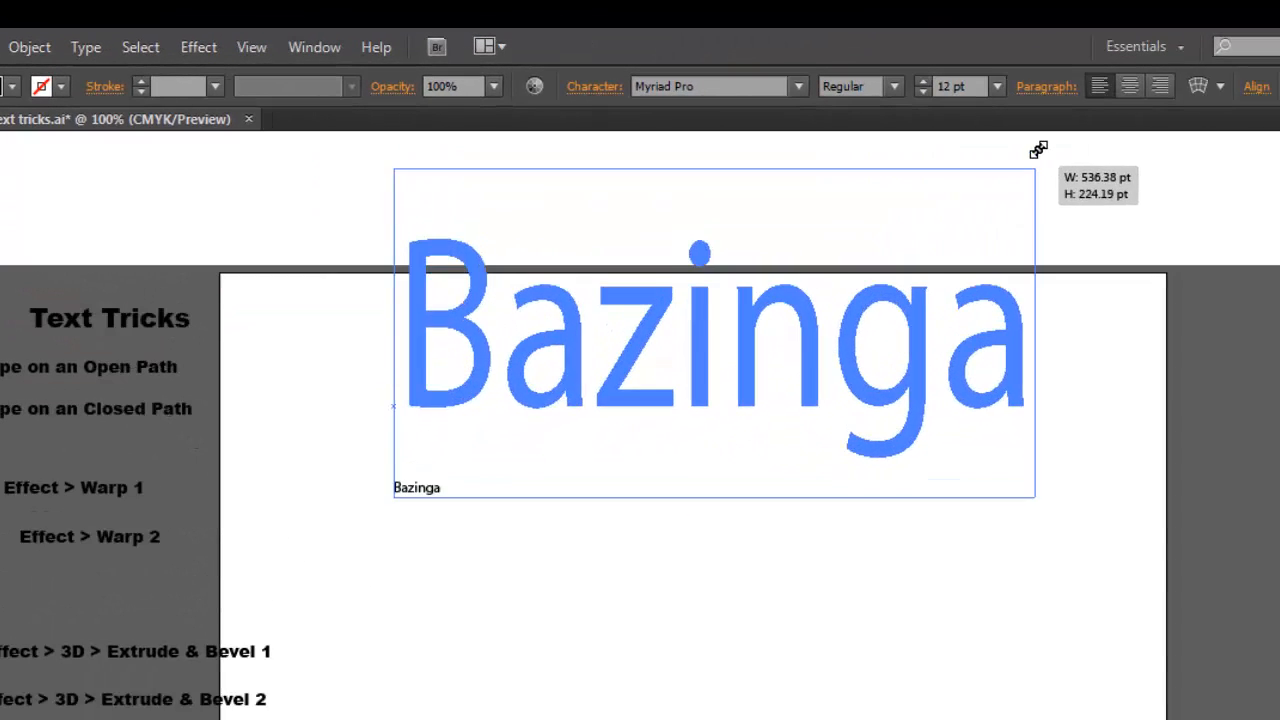
left_click_drag(1038, 149, 972, 318)
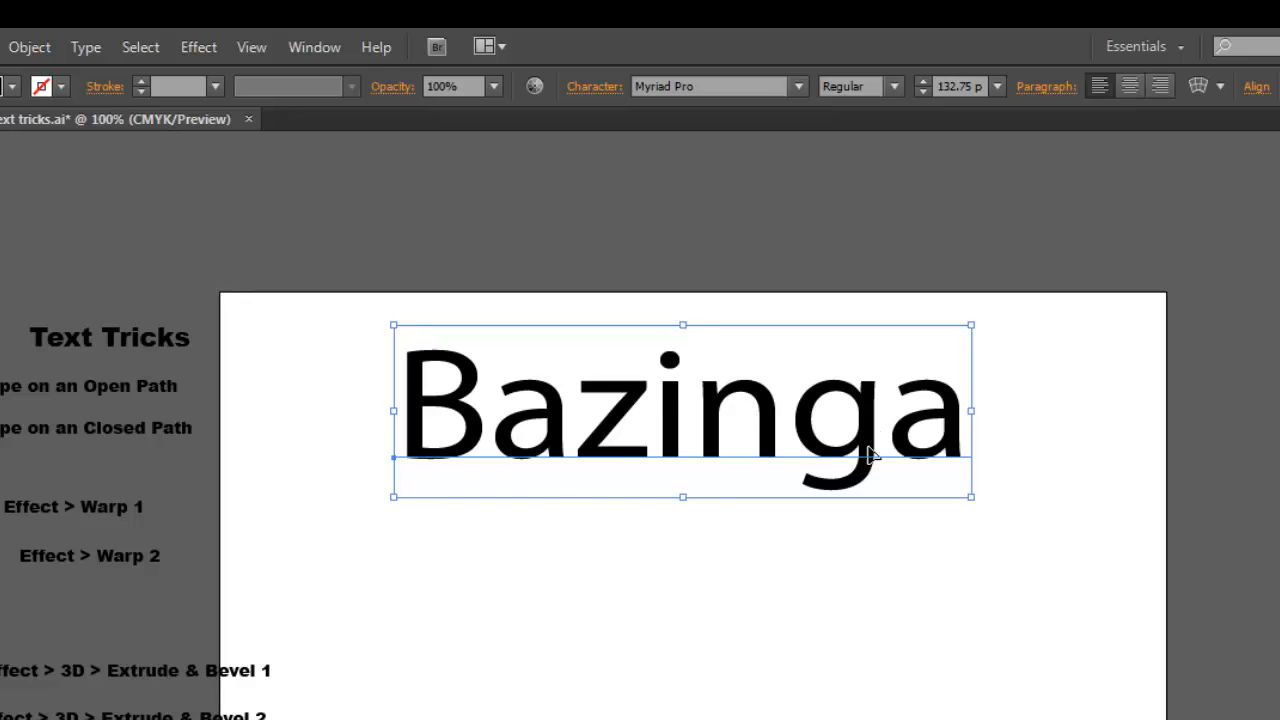
Reposition the enlarged "Bazinga" text within the upper part of the artboard
left_click_drag(872, 455, 894, 491)
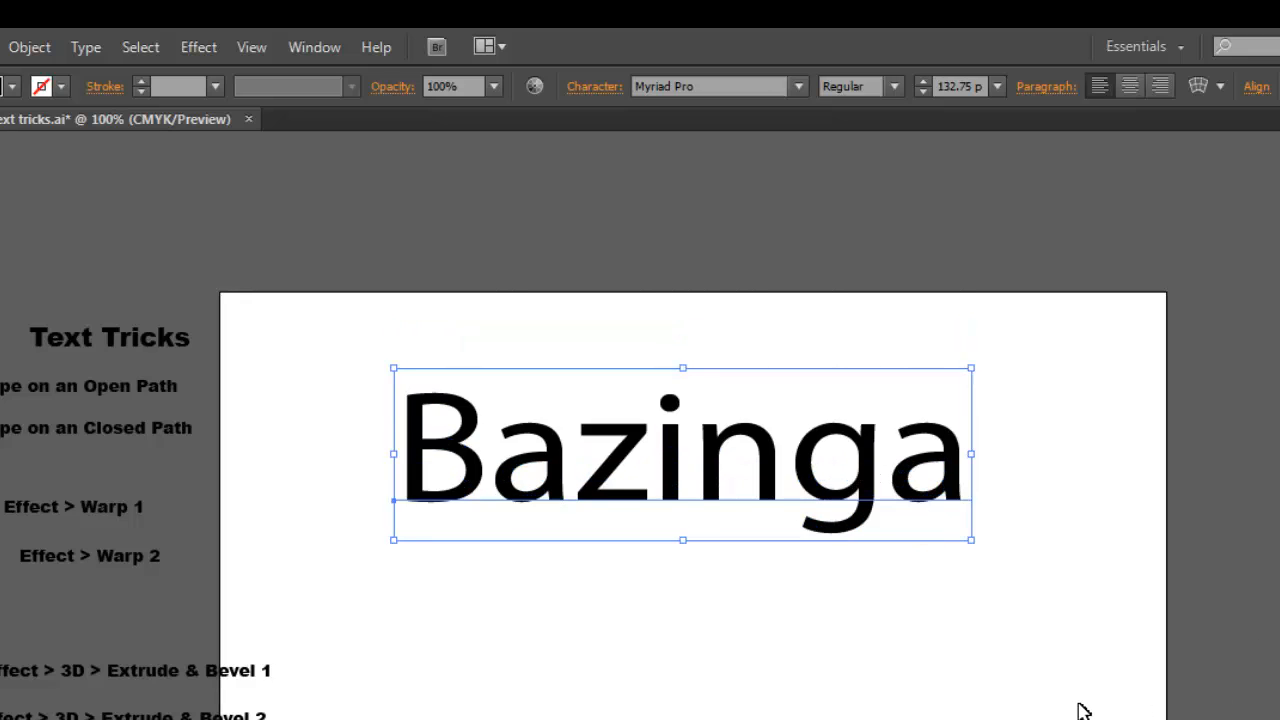
scroll(1083, 710, "down", 3)
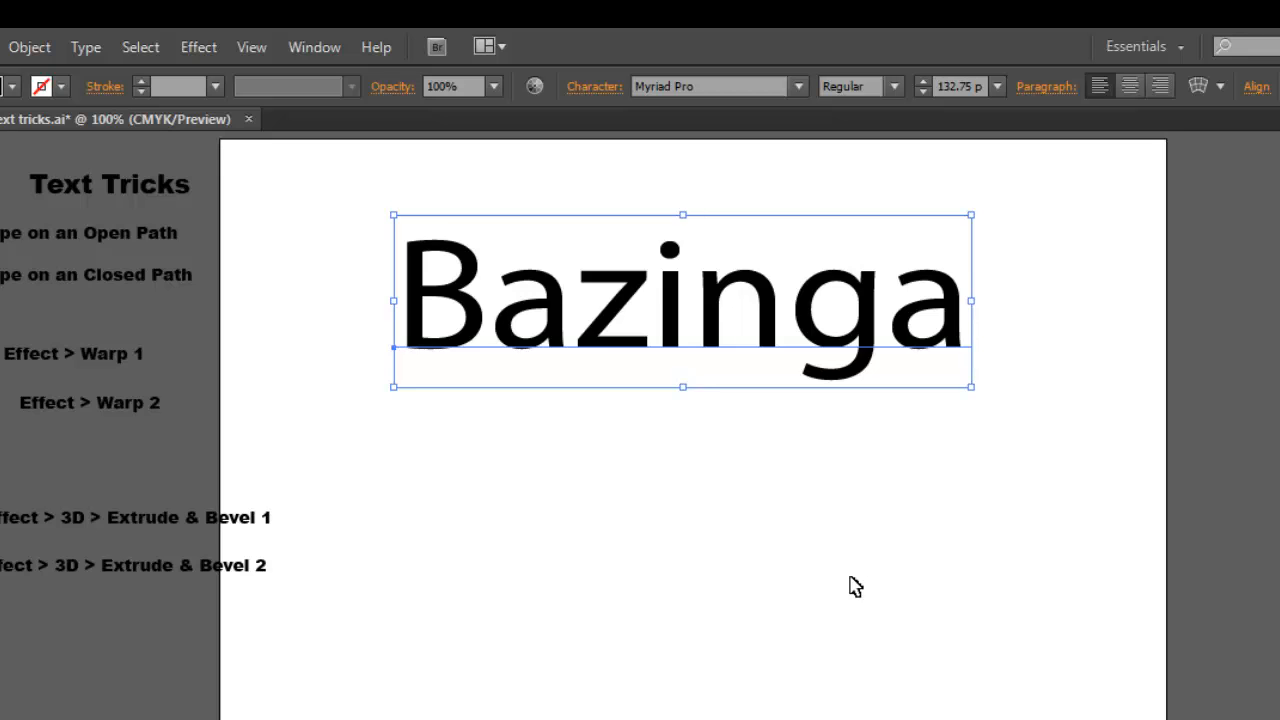
left_click_drag(866, 334, 848, 377)
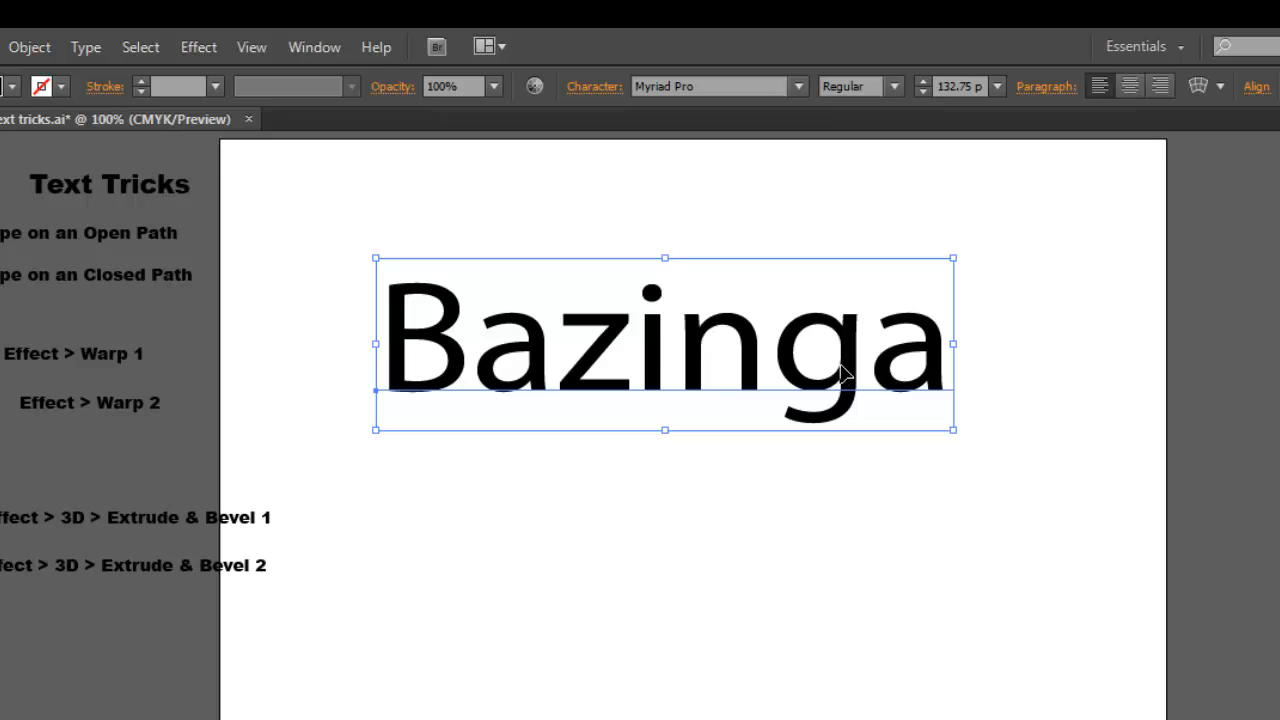
left_click_drag(850, 368, 856, 346)
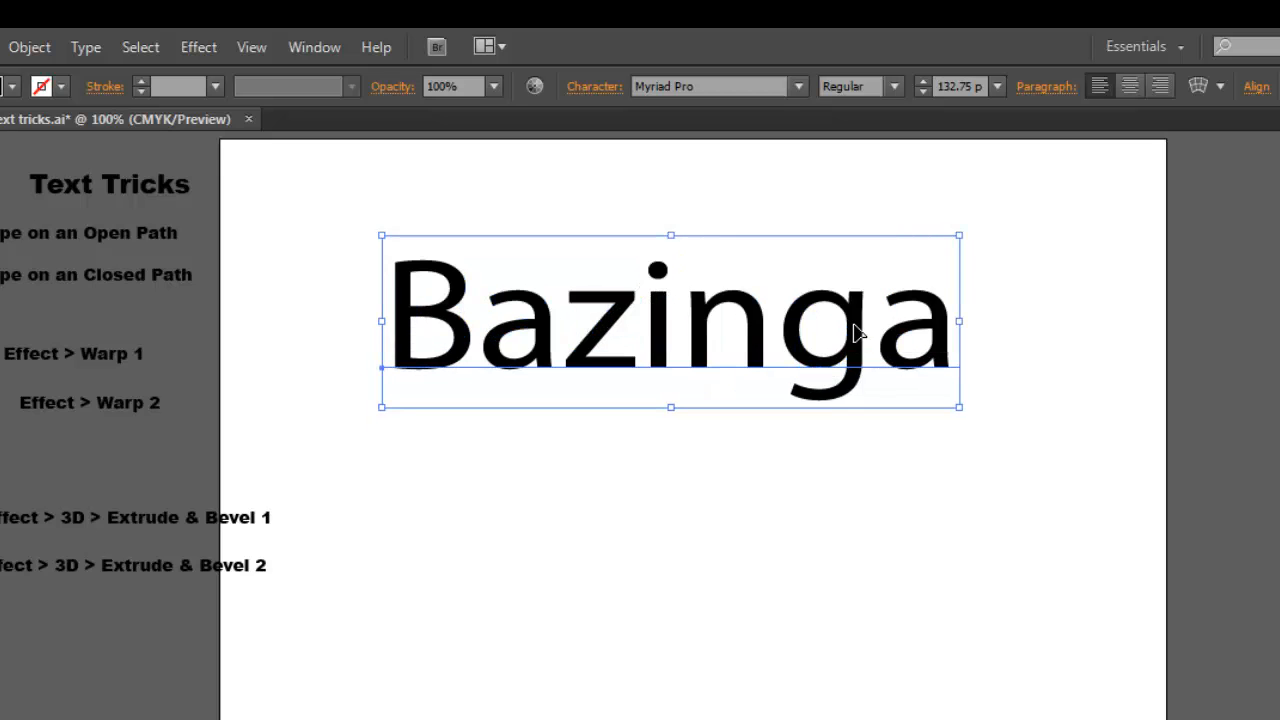
Change the "Bazinga" text's font to Onyx and stretch it wider, to about 160 pt
left_click(799, 88)
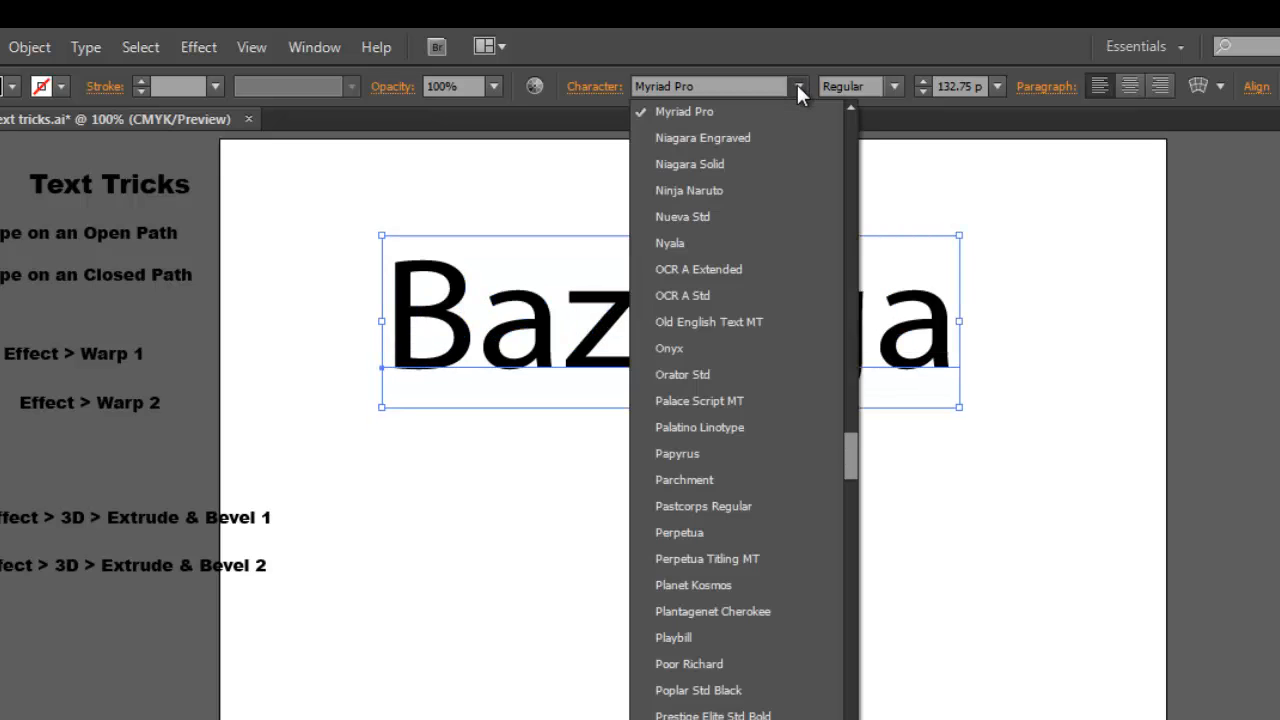
left_click(688, 348)
left_click(893, 86)
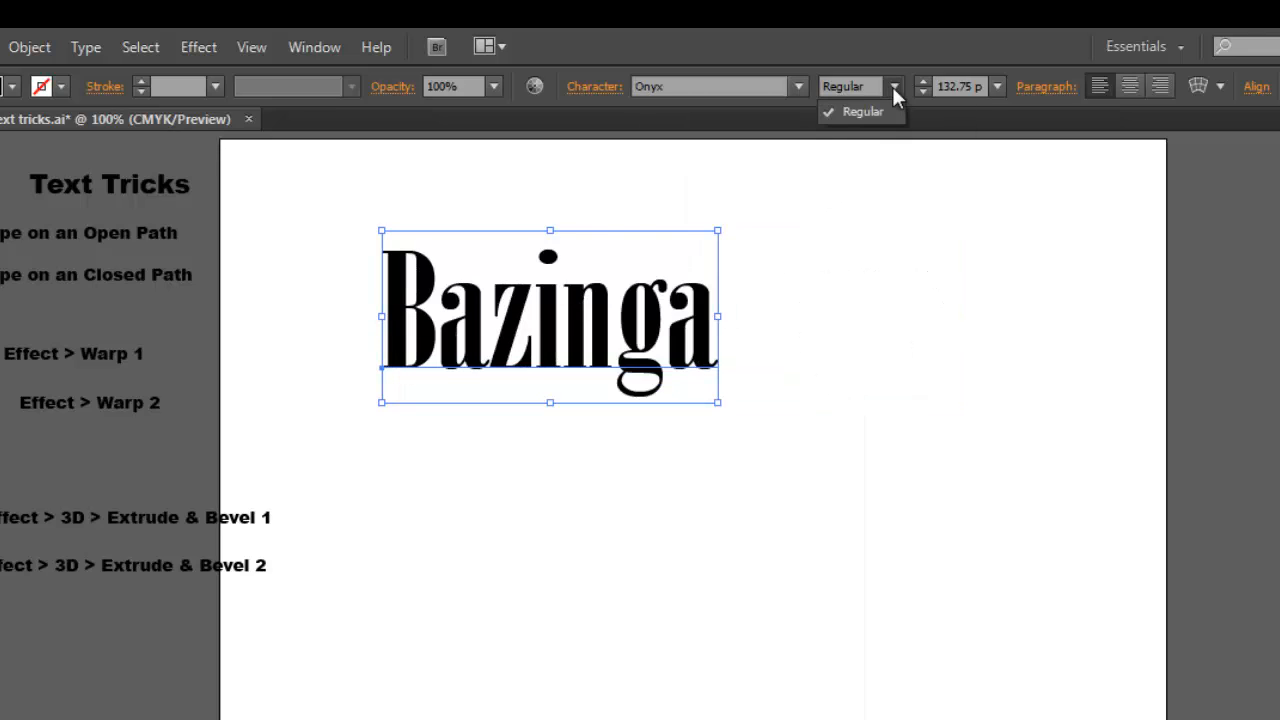
left_click(893, 86)
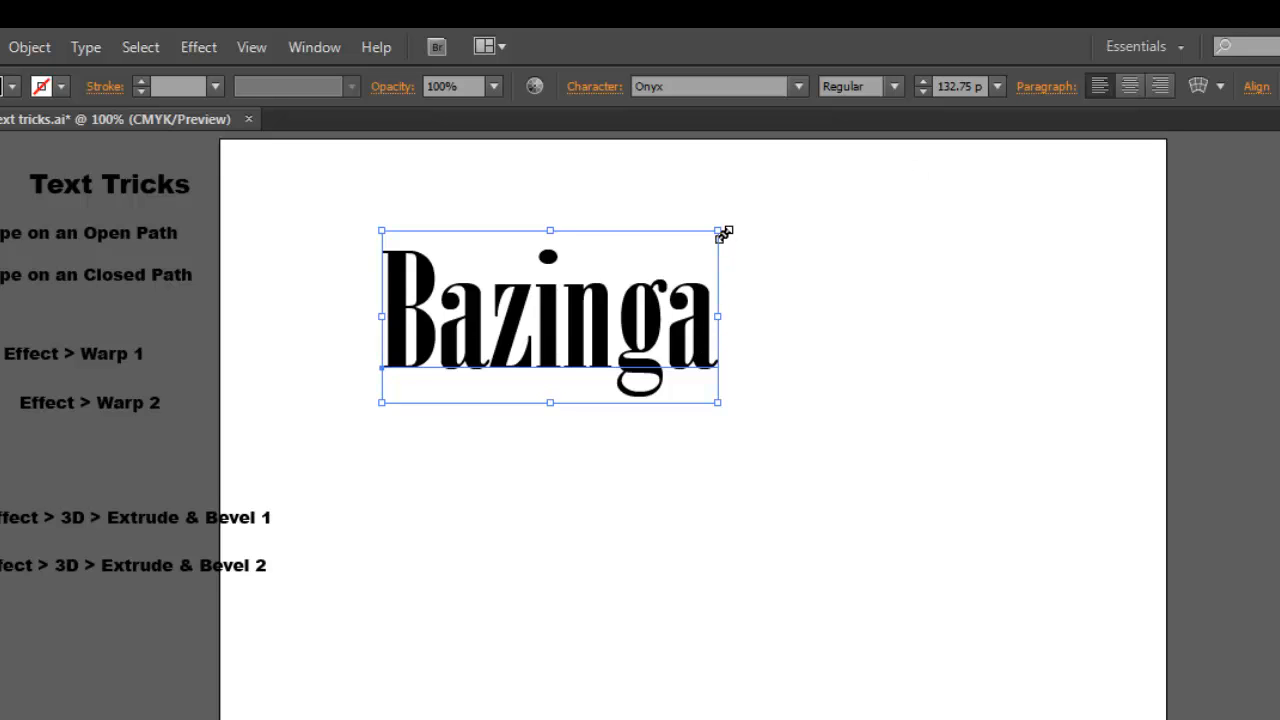
left_click_drag(719, 231, 975, 196)
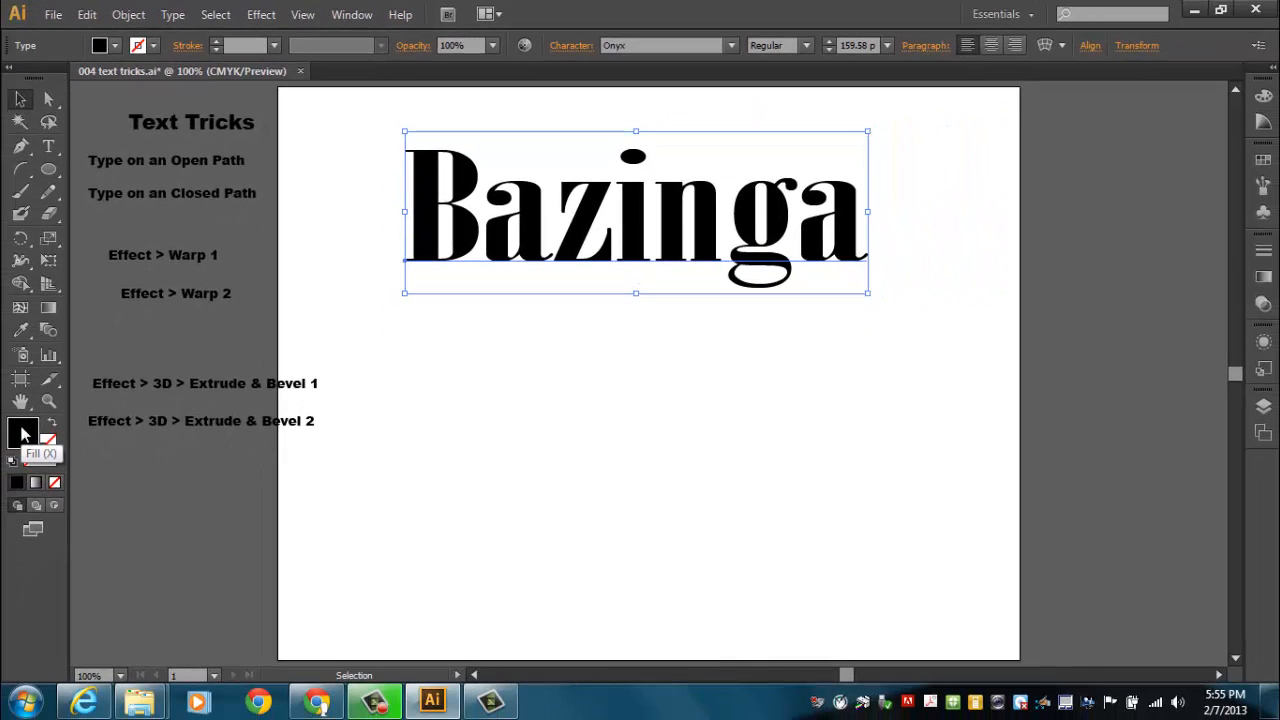
Set the "Bazinga" text's fill color to pure red, FF0000
double_click(24, 433)
left_click_drag(560, 240, 646, 180)
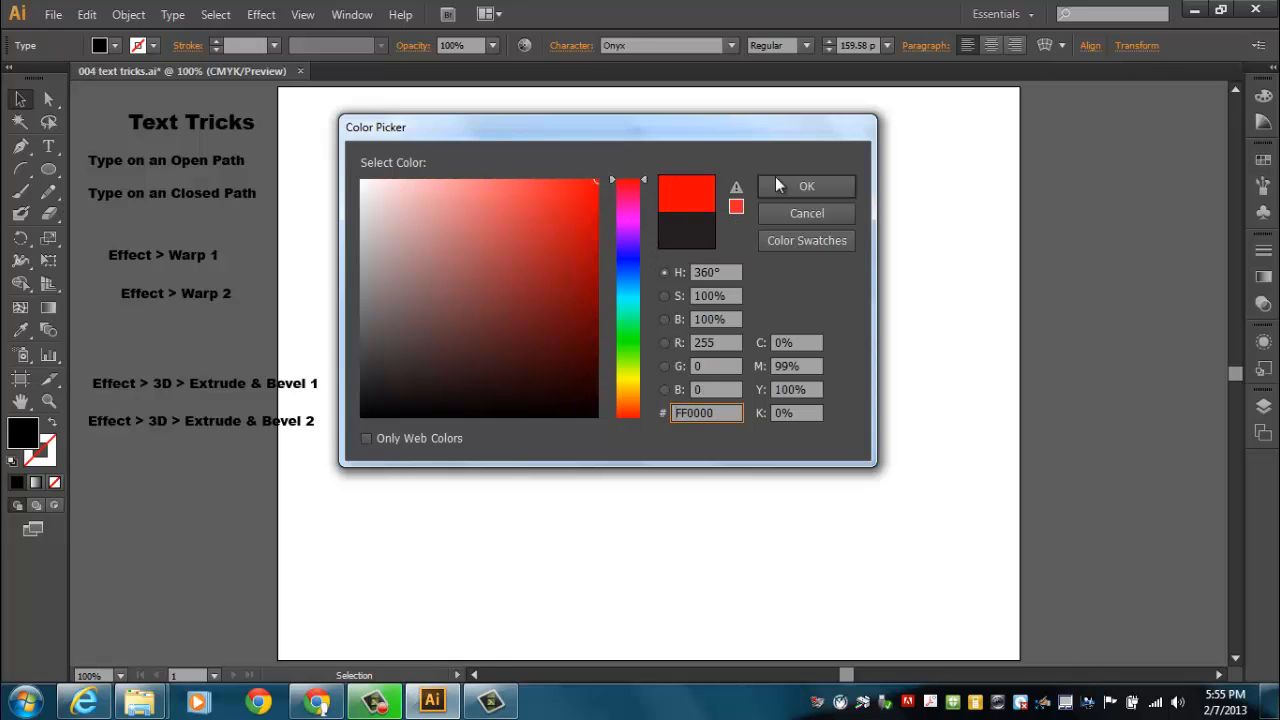
left_click(806, 186)
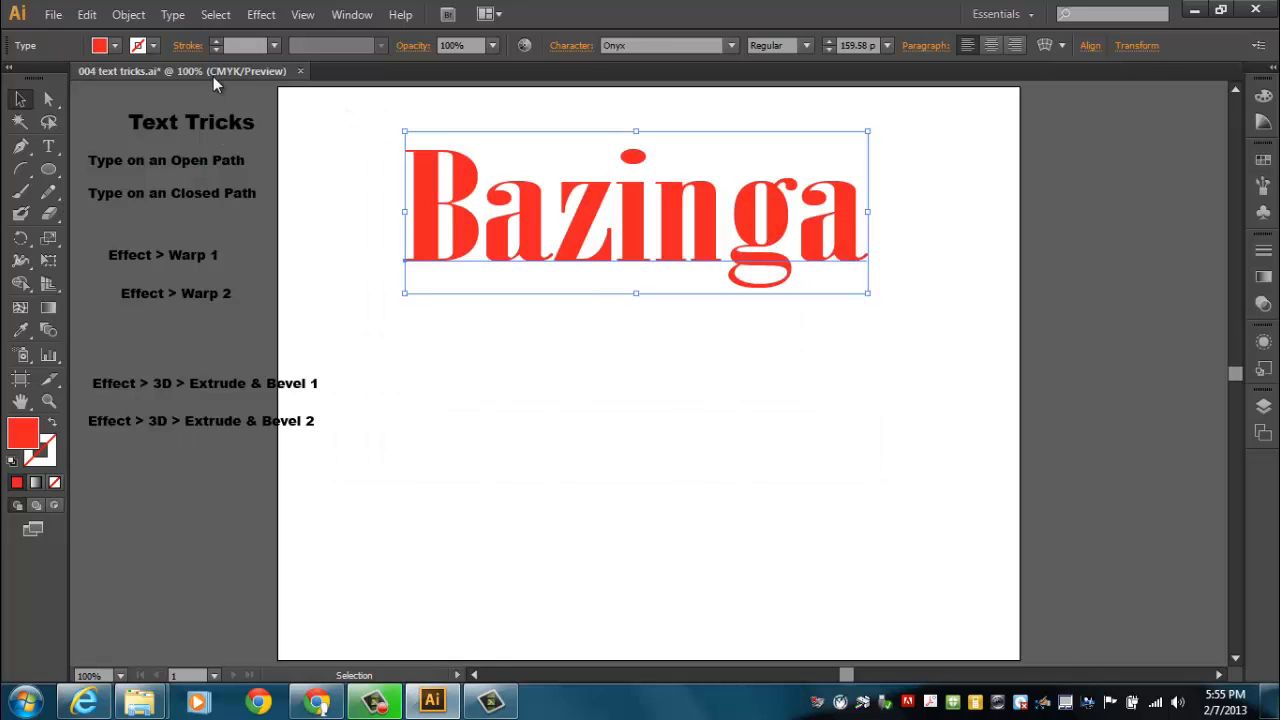
Give the red "Bazinga" text a 4 pt black stroke
left_click(217, 43)
left_click(217, 43)
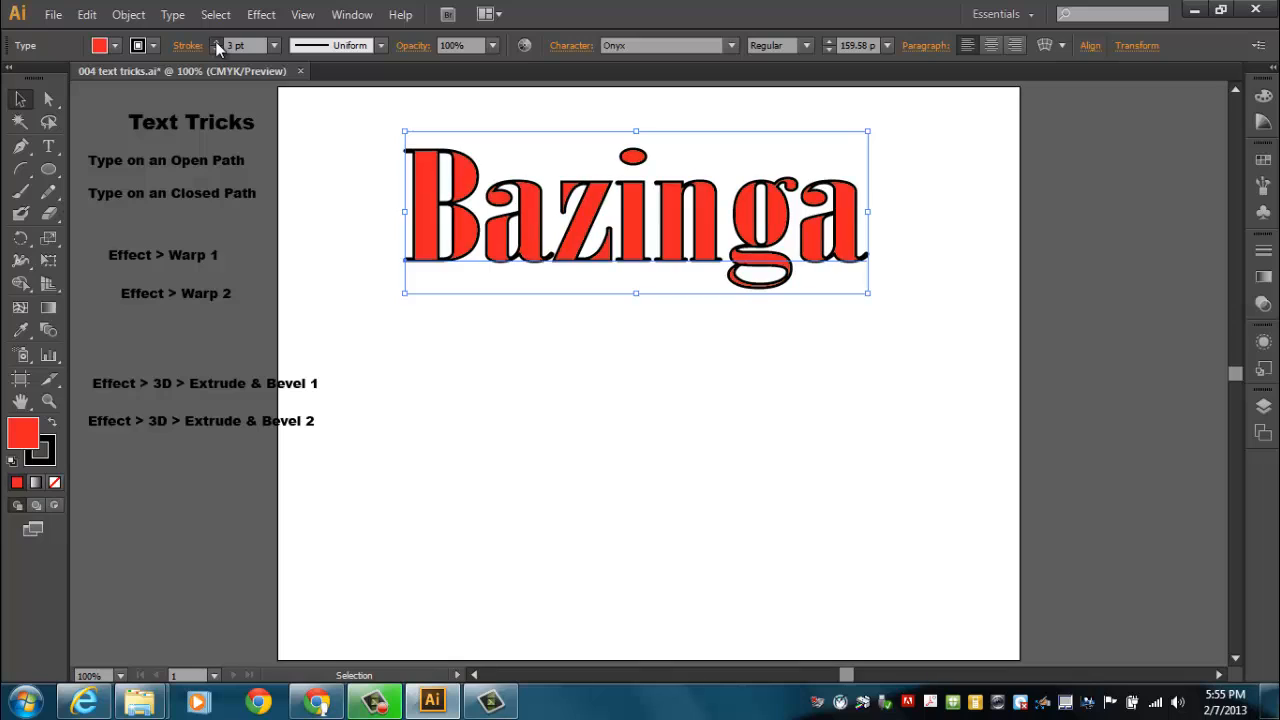
left_click(217, 43)
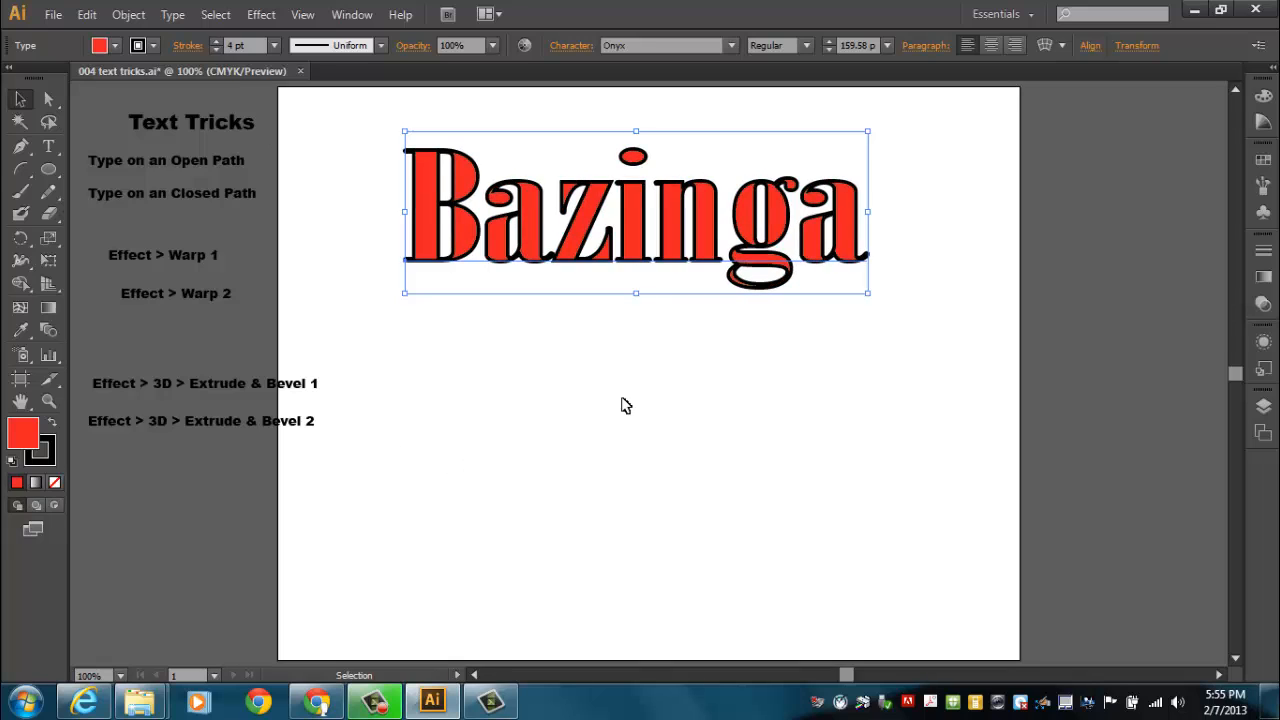
Move the "Bazinga" text slightly down and delete it from the artboard
left_click(668, 386)
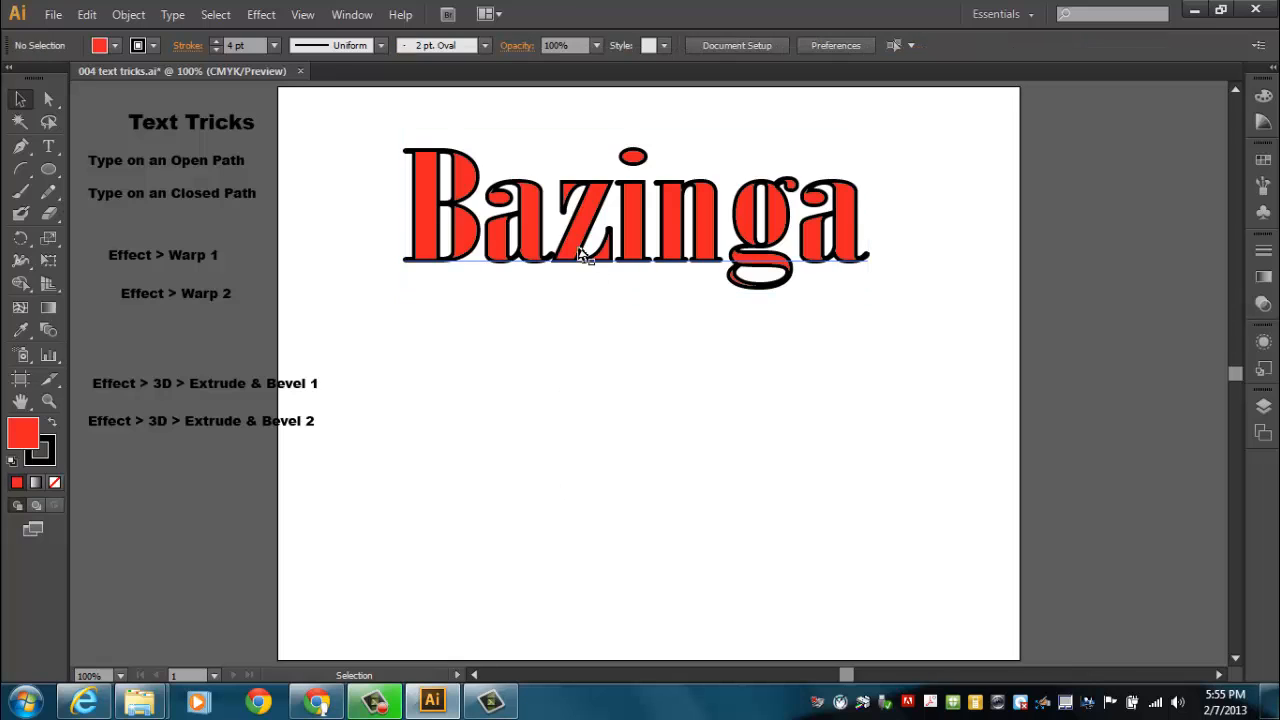
left_click_drag(586, 251, 598, 288)
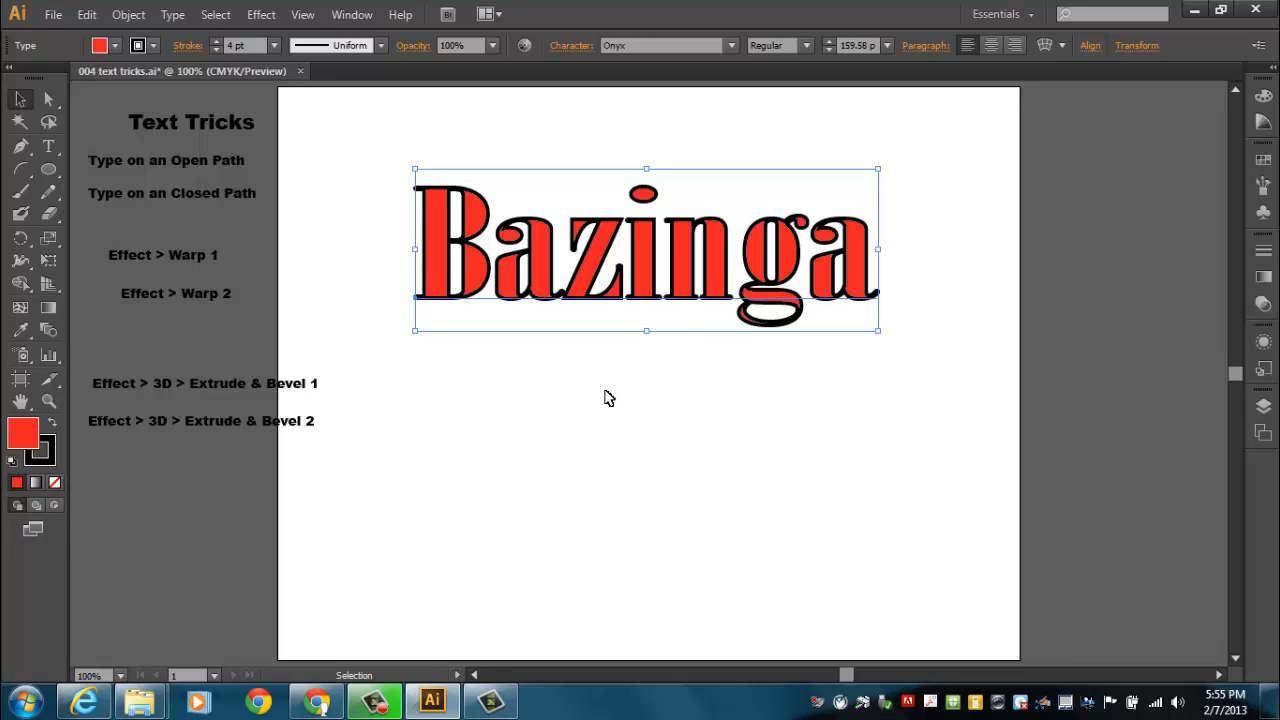
key("Delete")
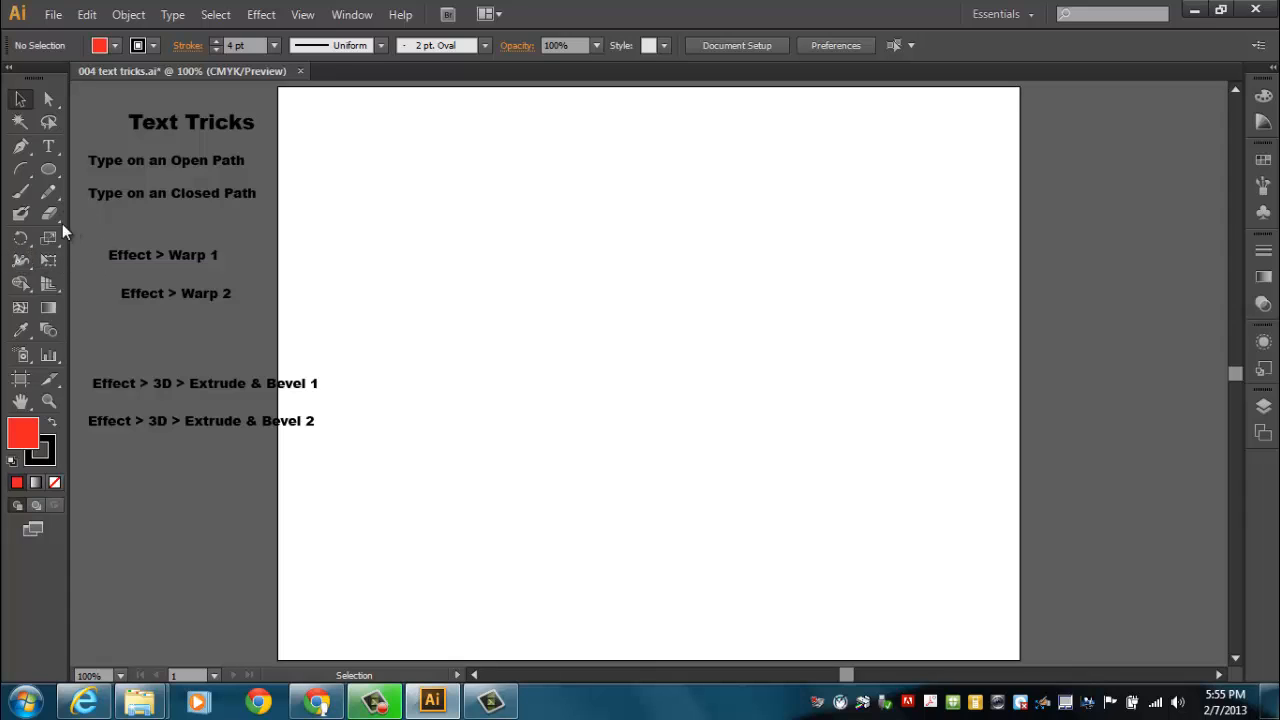
Draw an open wavy path with the Paintbrush across the upper artboard and a nearly circular ellipse below it
left_click(21, 191)
mouse_move(360, 216)
left_mouse_down()
mouse_move(451, 176)
mouse_move(626, 225)
mouse_move(753, 239)
left_mouse_up()
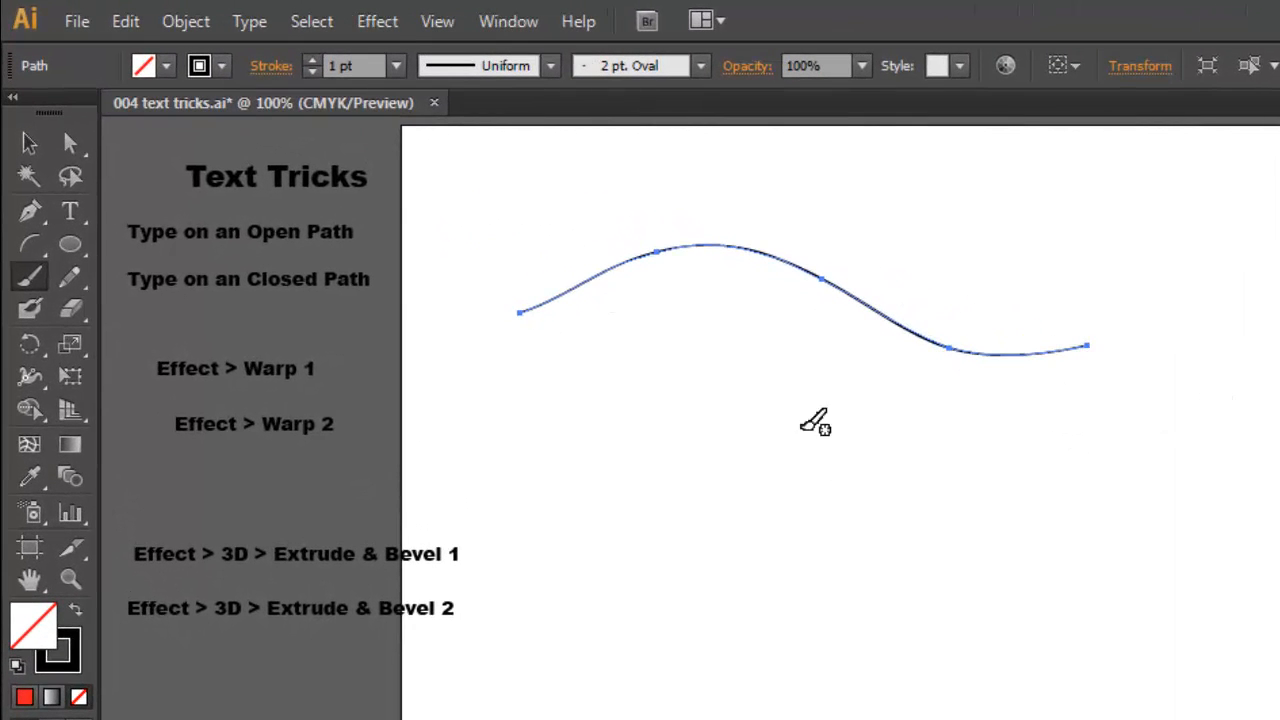
left_click(70, 244)
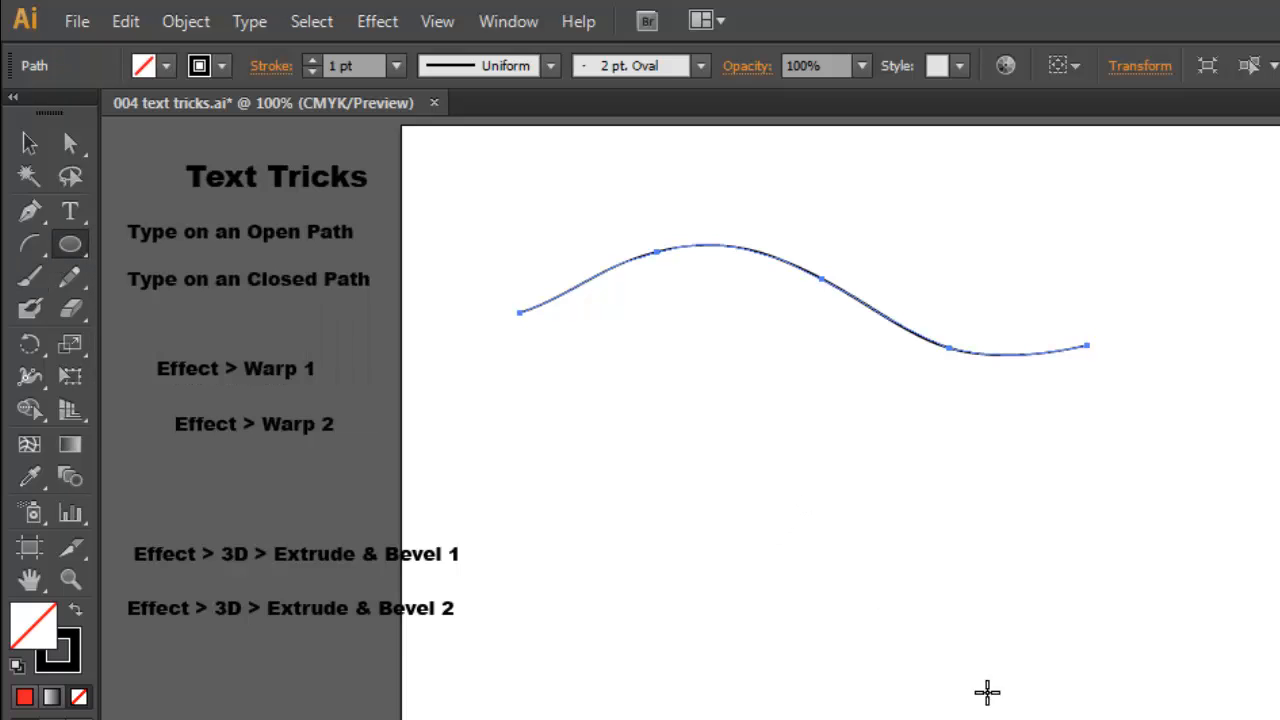
left_click_drag(812, 440, 1042, 658)
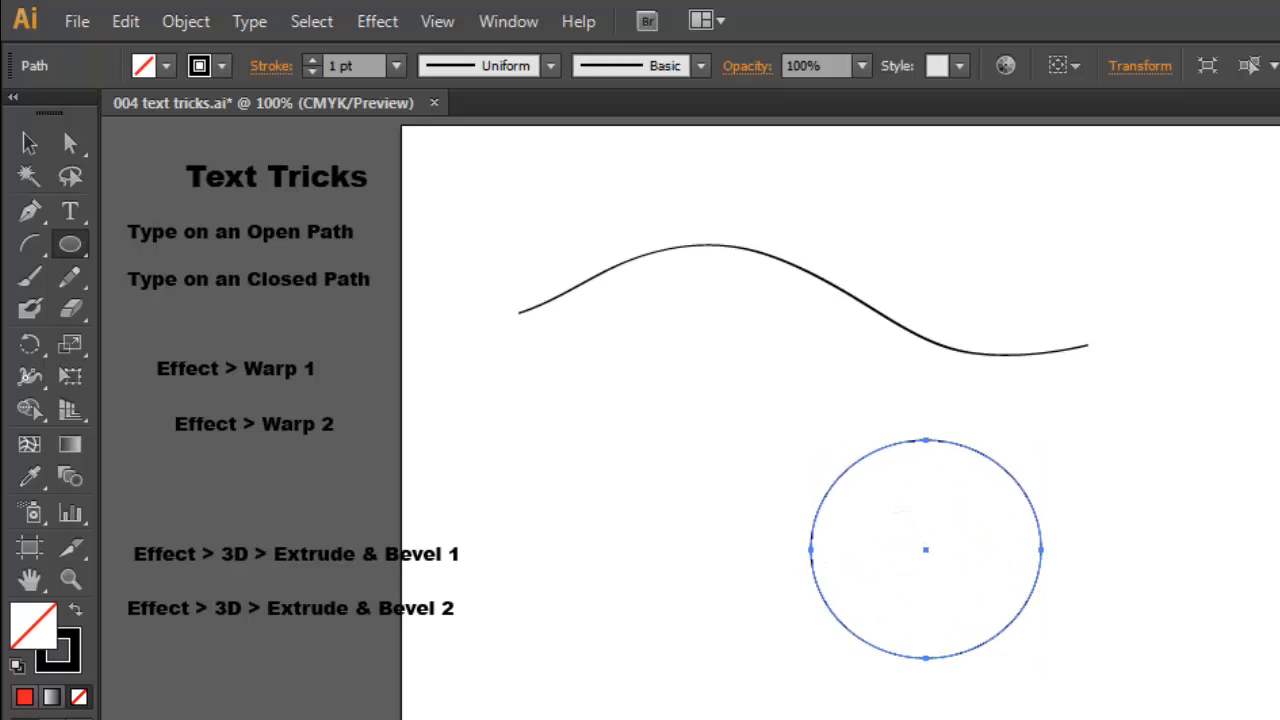
Increase the circle's stroke weight to 3 pt
left_click(312, 61)
left_click(312, 61)
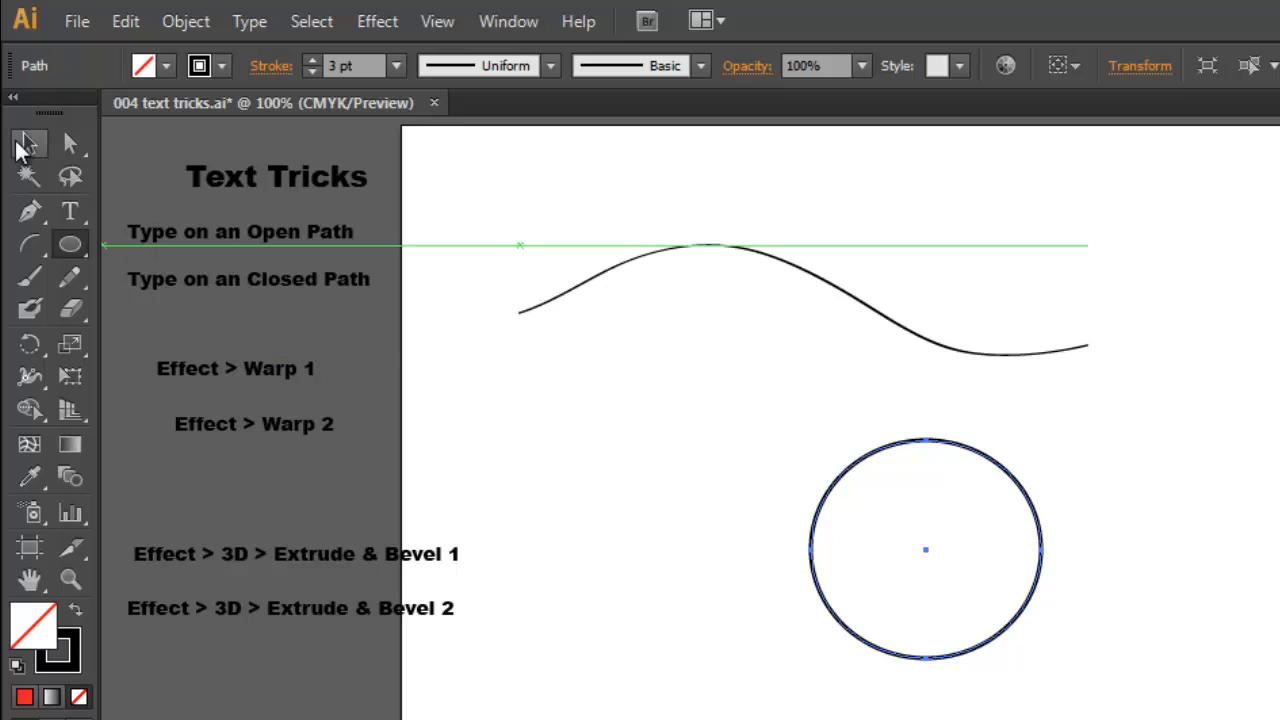
Delete the open wavy path and the circle from the artboard
left_click(26, 143)
left_click(805, 278)
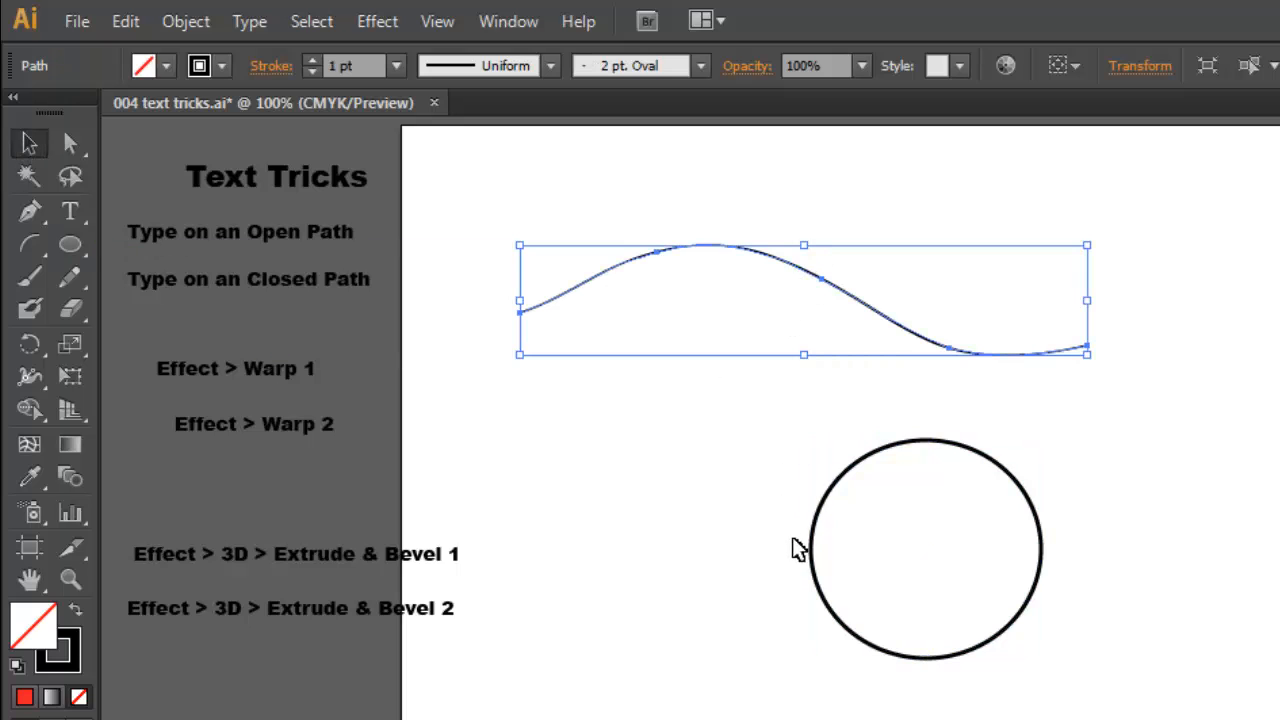
left_click(1056, 628)
left_click(934, 658)
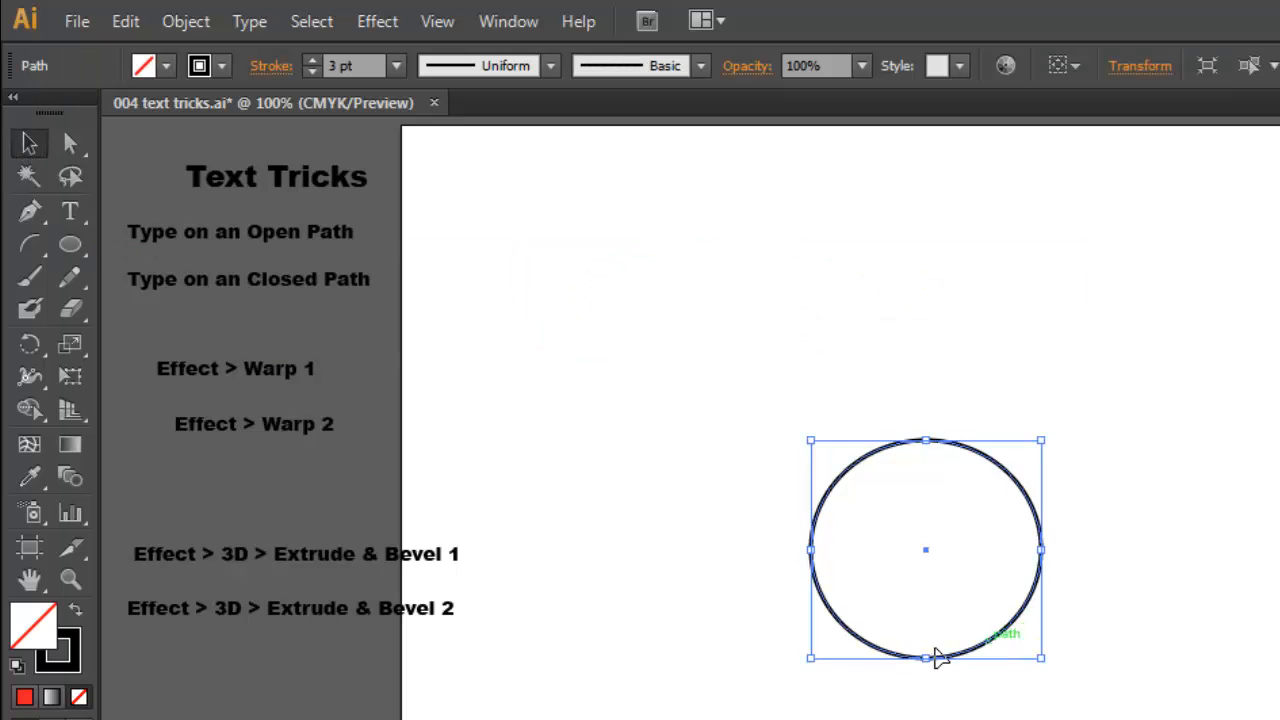
key("Delete")
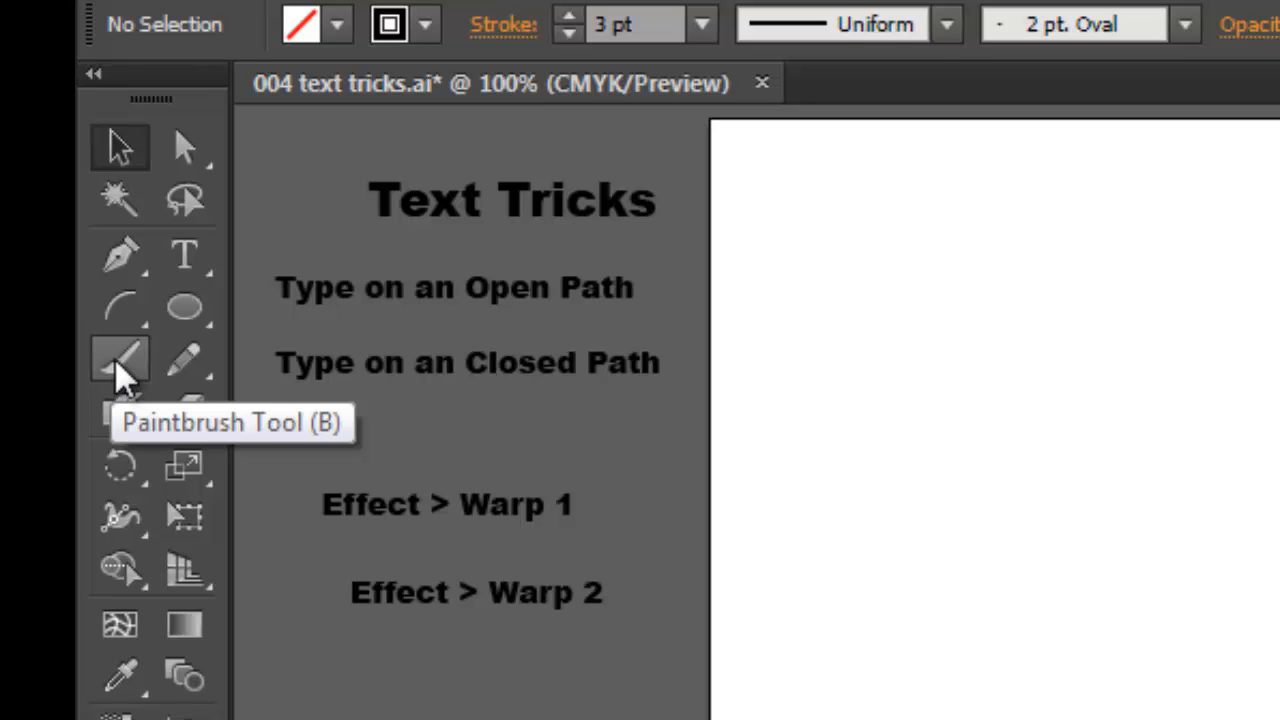
Paint an open wavy path across the upper part of the artboard with the Paintbrush and give it a 3 pt stroke
left_click(120, 370)
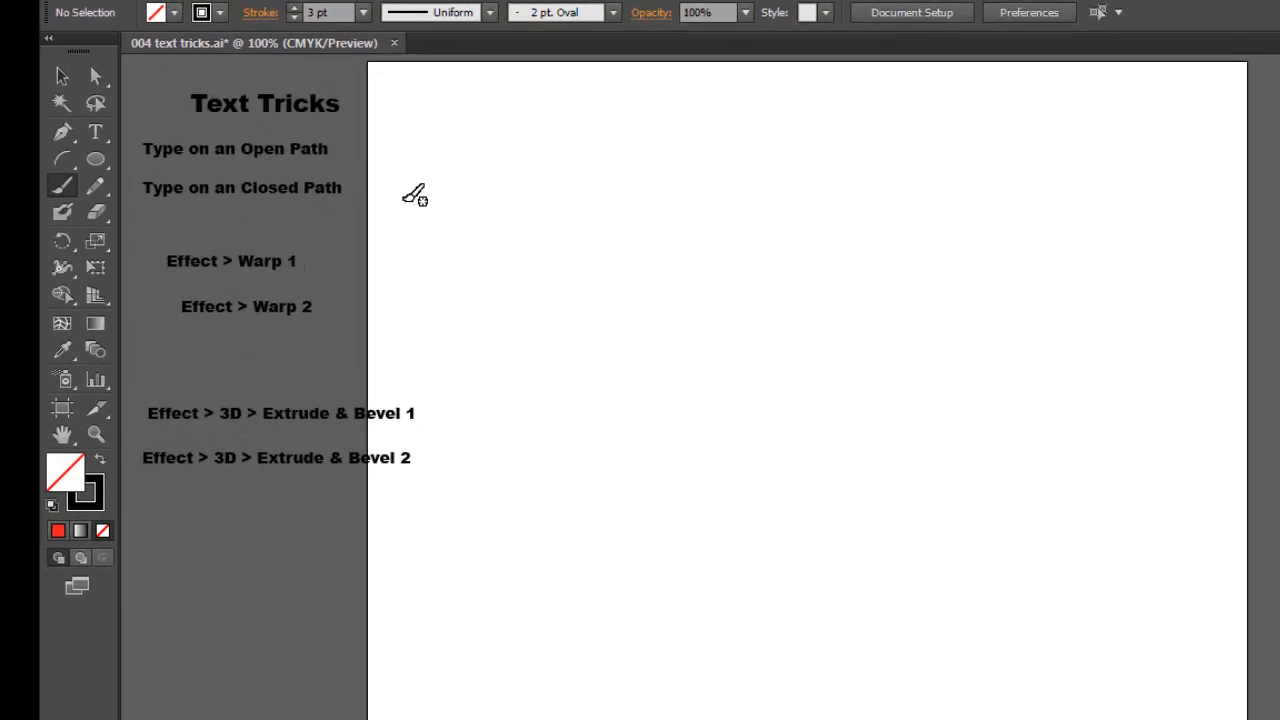
mouse_move(407, 191)
left_mouse_down()
mouse_move(443, 155)
mouse_move(521, 145)
mouse_move(730, 210)
mouse_move(833, 203)
mouse_move(863, 172)
left_mouse_up()
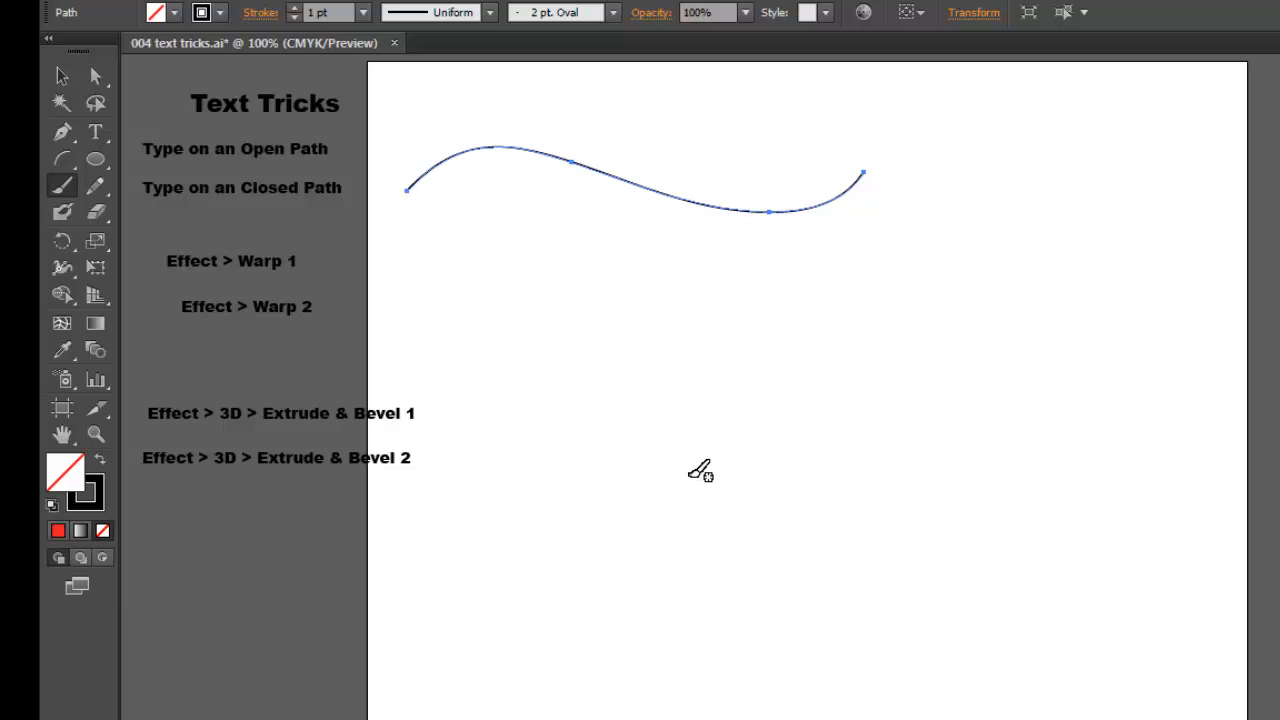
left_click(295, 8)
left_click(295, 8)
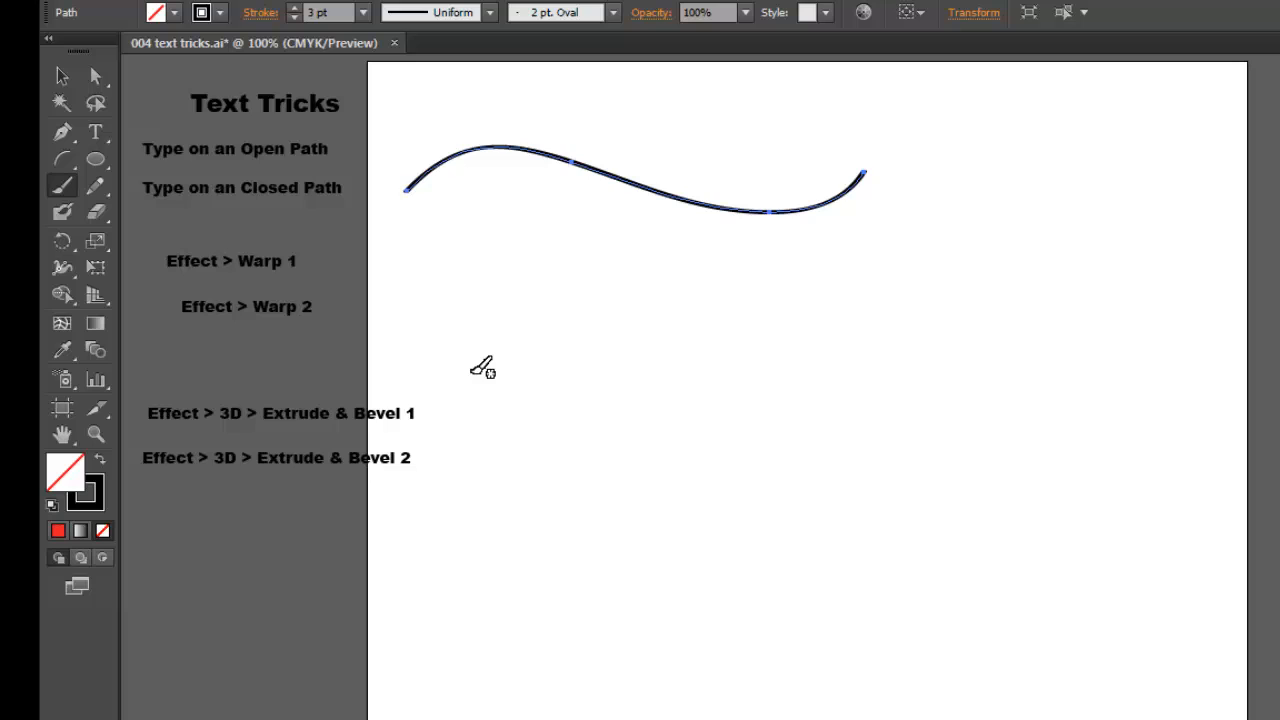
Add the type "Cath a wave!!!!!!" along the wavy path, starting near its first crest
left_click(97, 134)
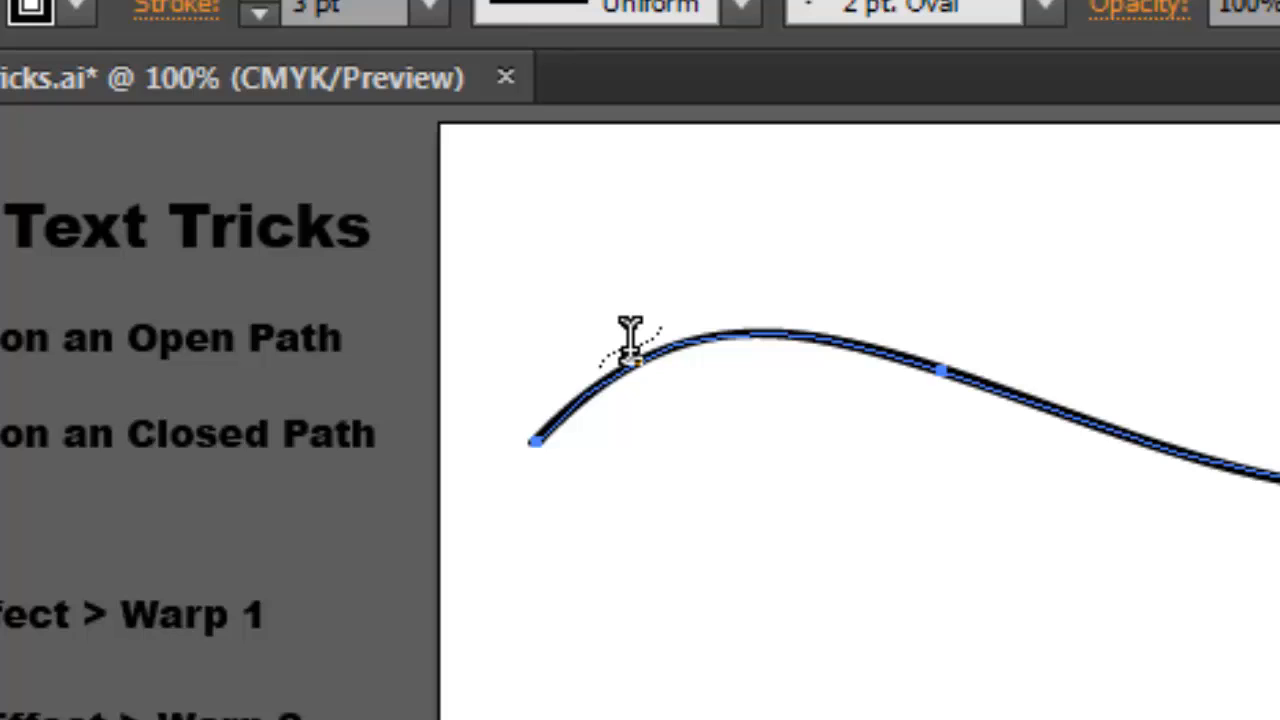
left_click(630, 345)
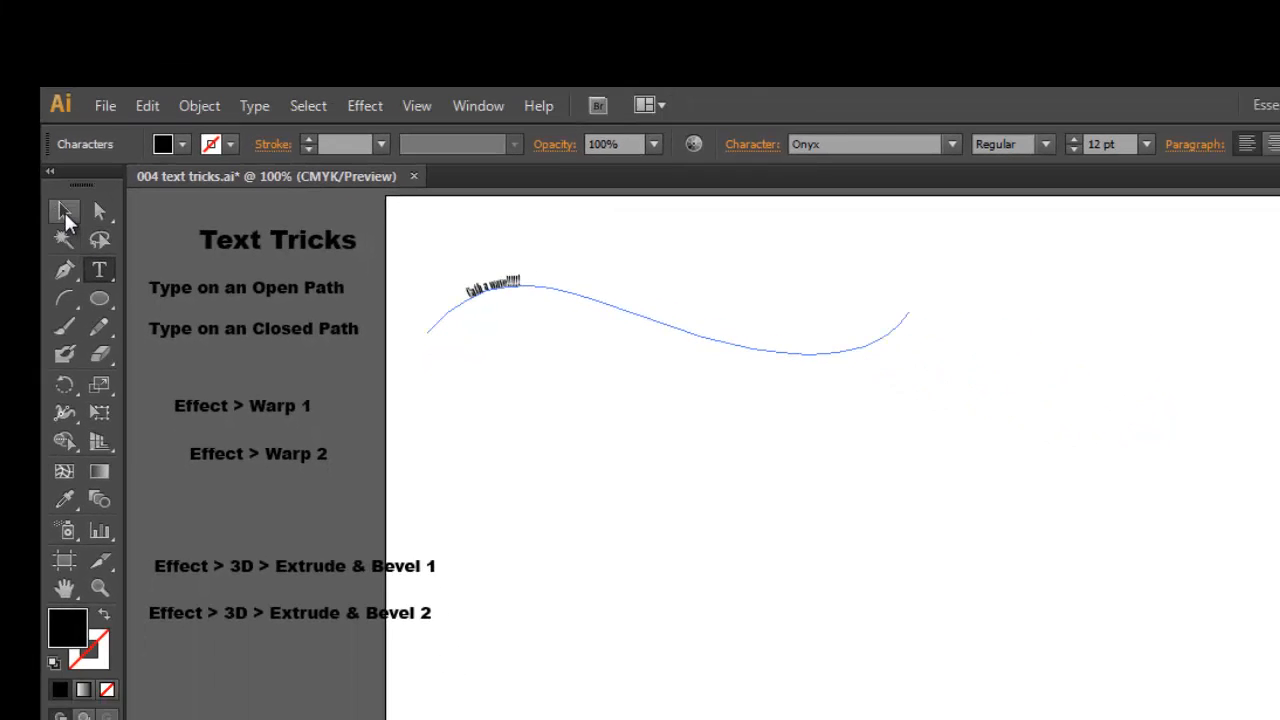
left_click(64, 212)
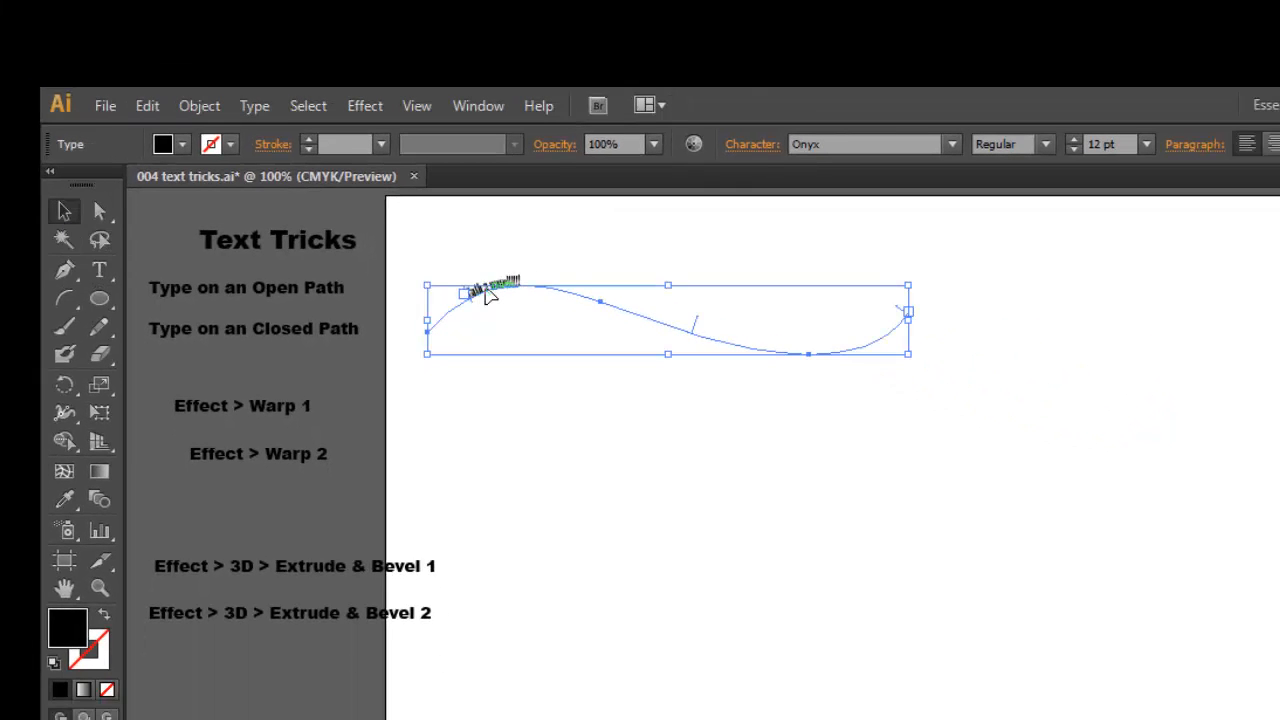
Enlarge the type on the wavy path to 73 pt
left_click(1073, 141)
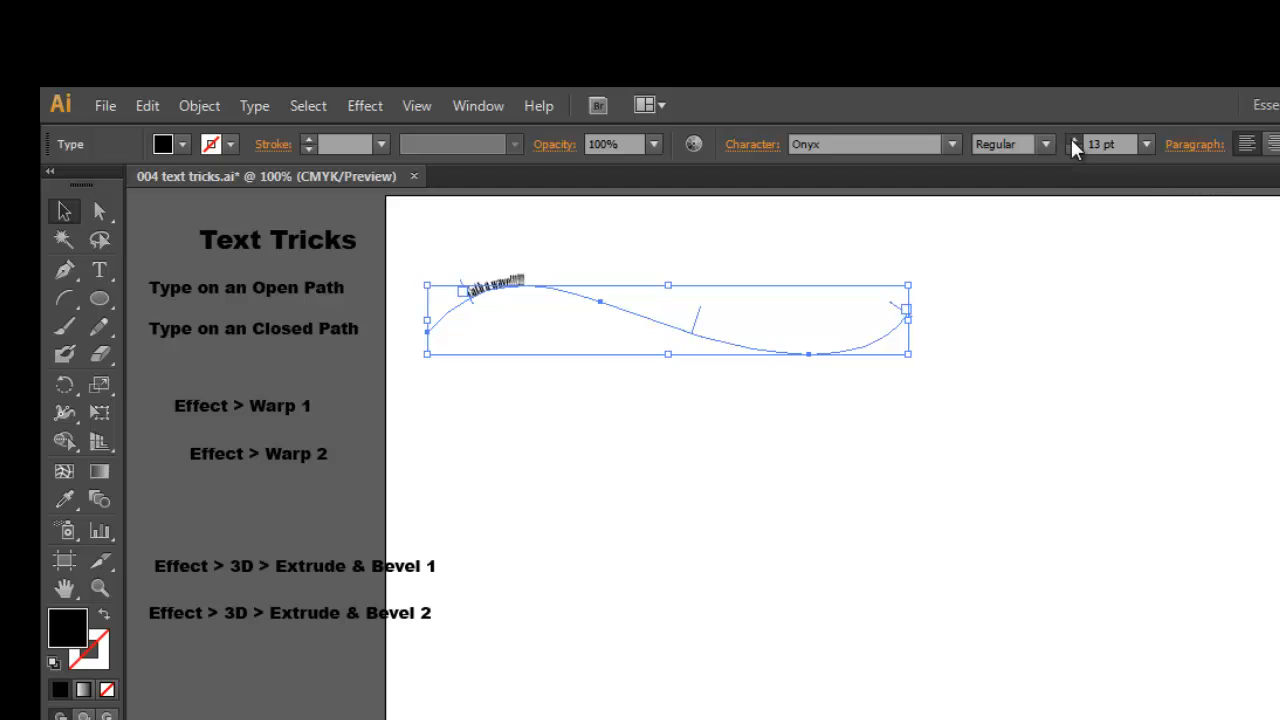
left_click(1073, 141)
left_click(1073, 141)
left_click(1073, 141)
left_click(1073, 141)
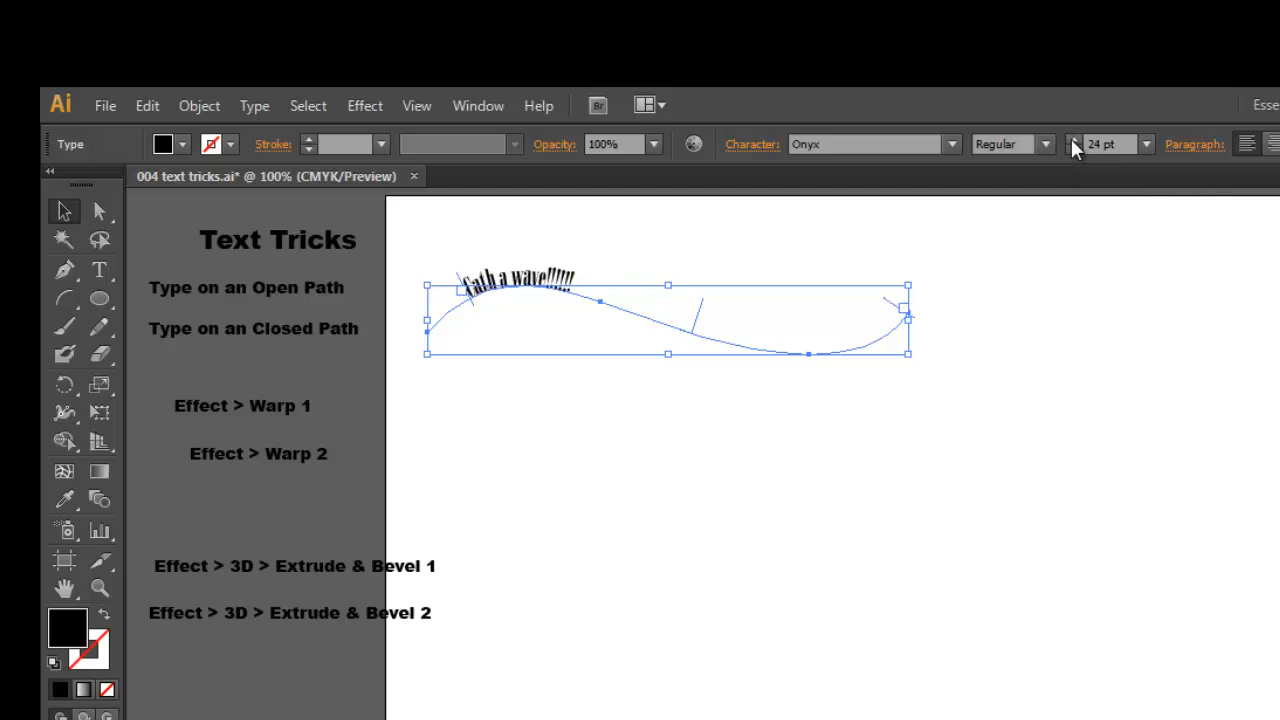
left_click(1073, 141)
left_click(1073, 141)
left_click(1073, 141)
left_click(1073, 141)
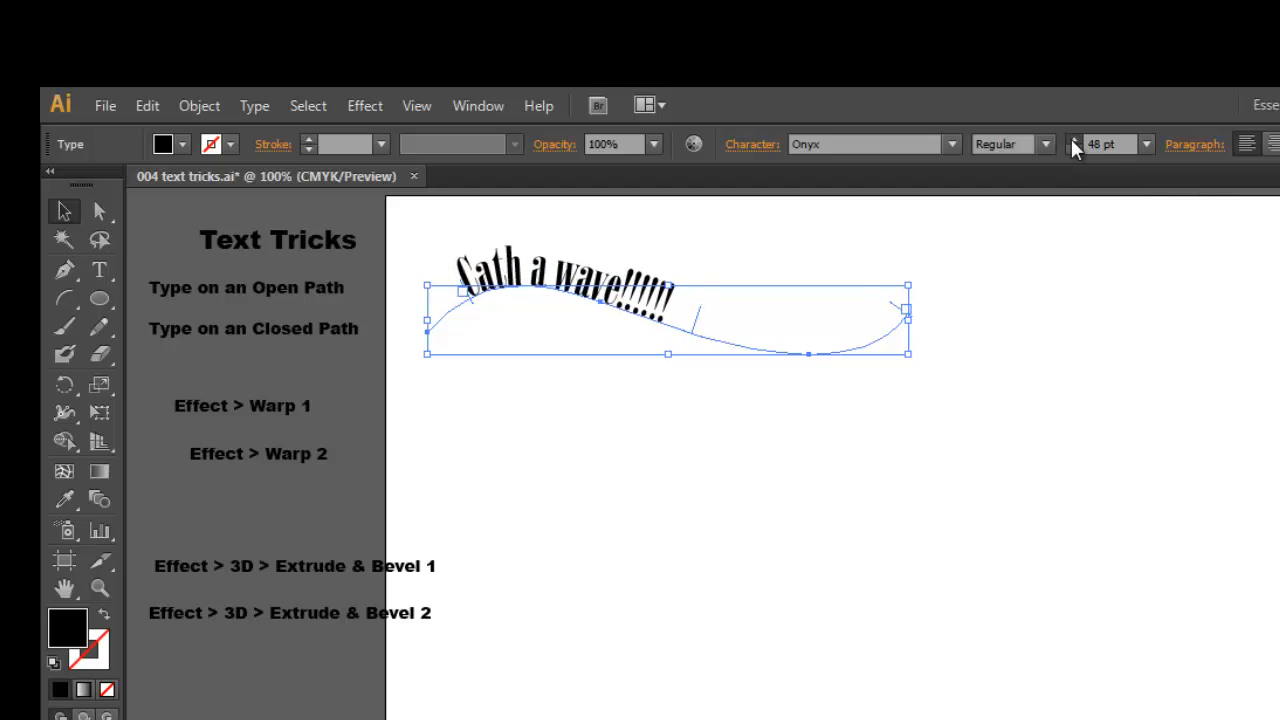
left_click(1073, 141)
left_click(1073, 141)
left_click(1073, 141)
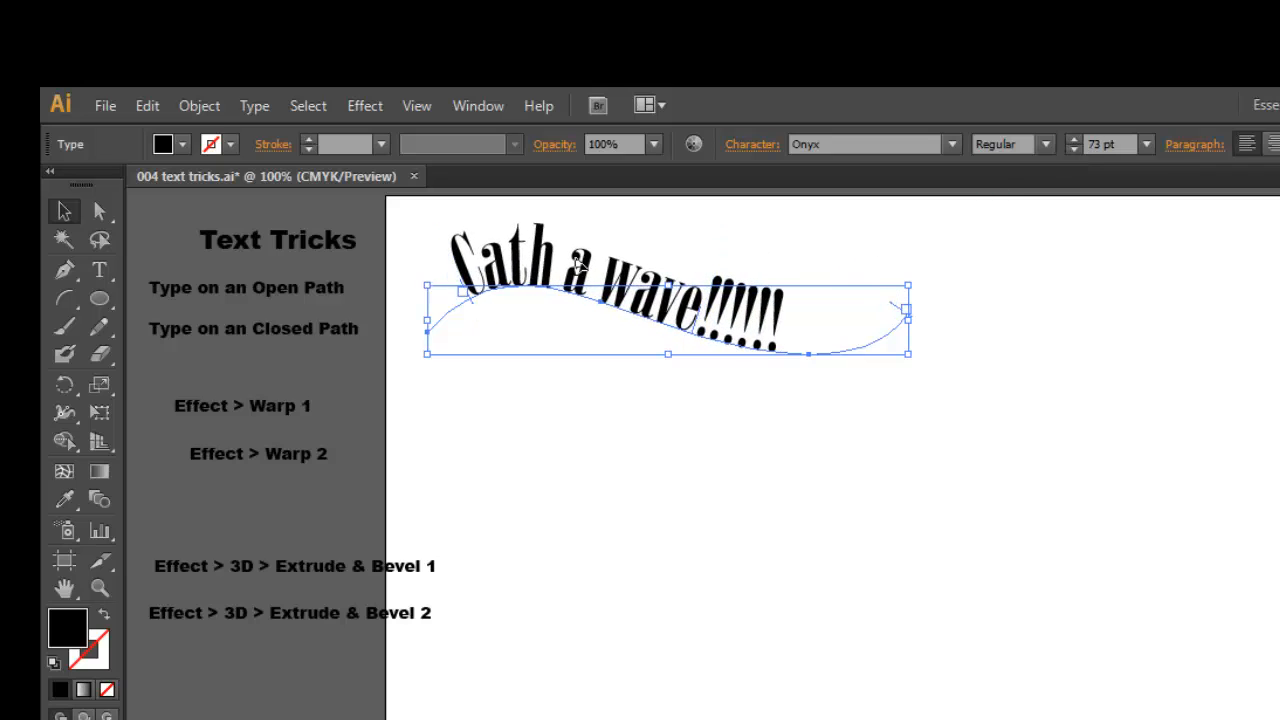
Correct the misspelled word "Cath" in the path text to "Catch"
type("t")
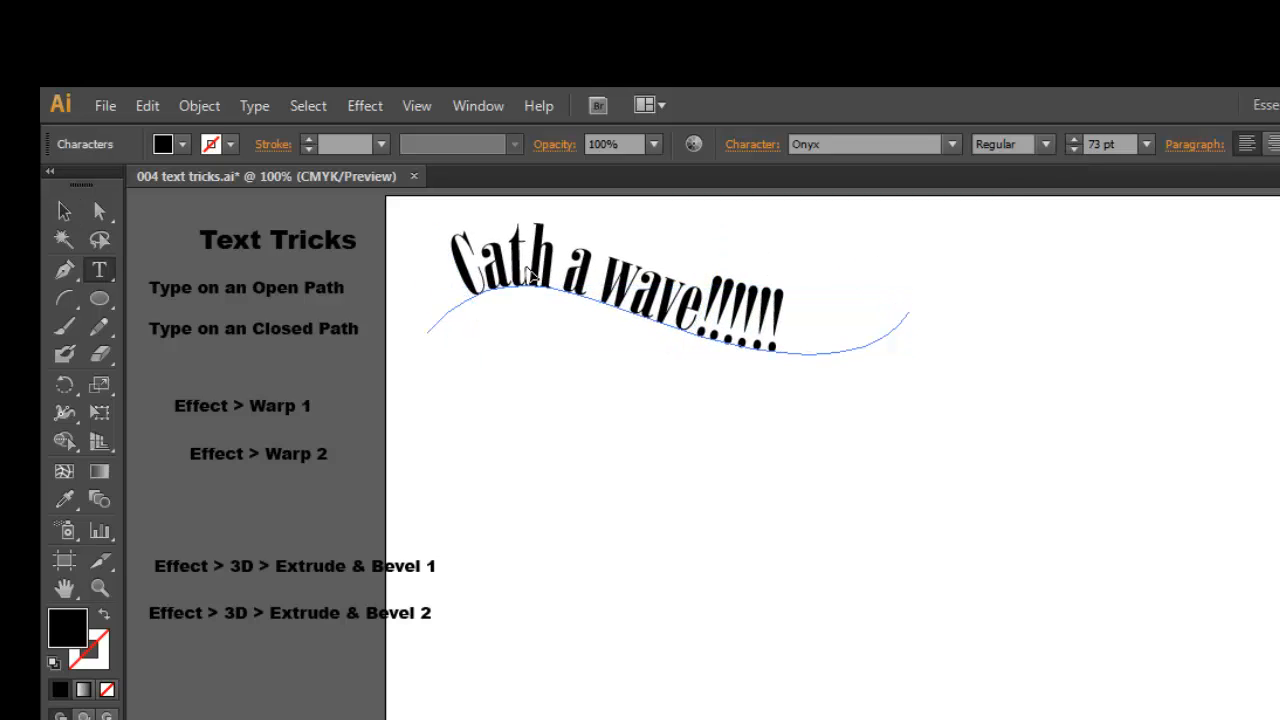
type("c")
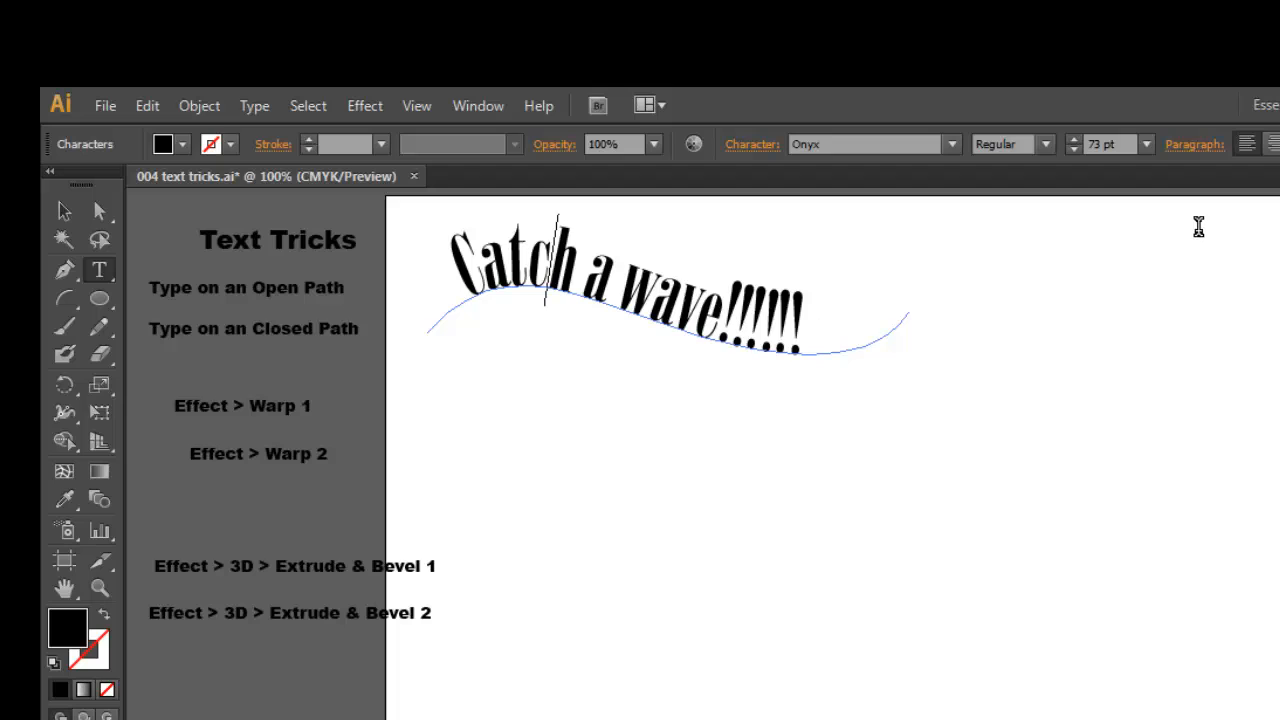
left_click(64, 211)
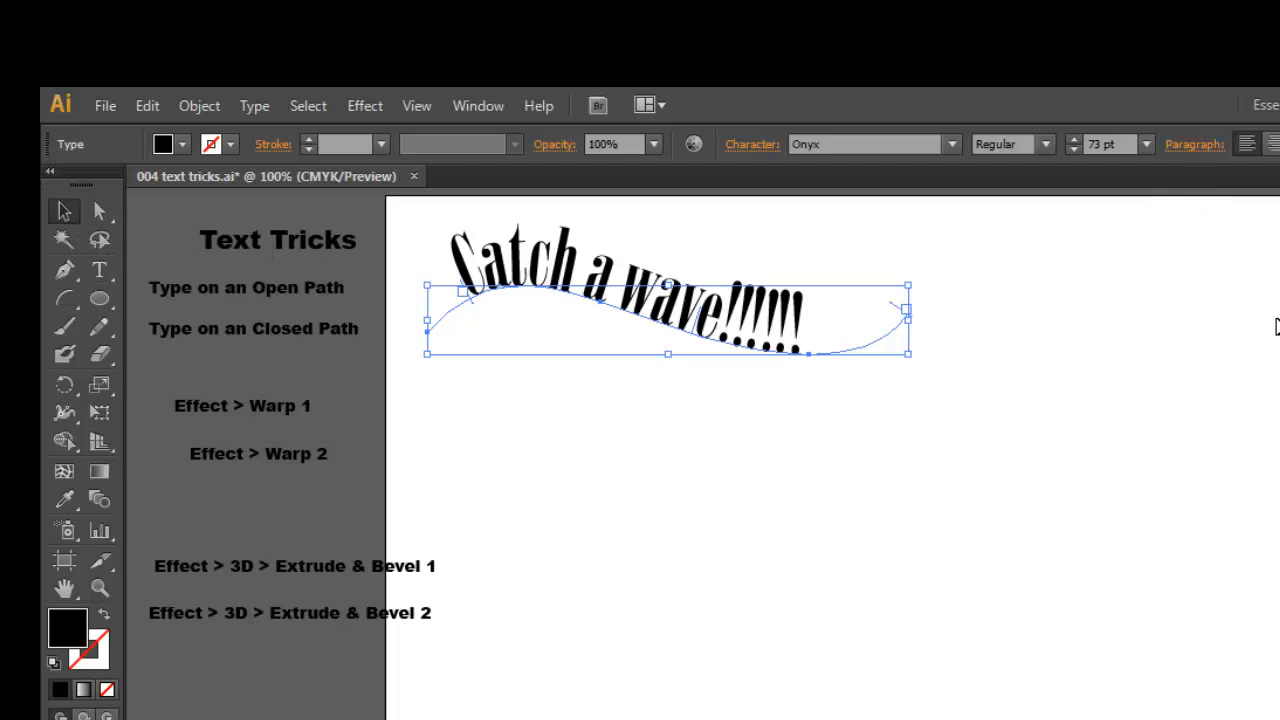
Increase the font size of "Catch a wave!!!!!!" to 81 pt
left_click(1074, 140)
left_click(1074, 140)
left_click(1074, 140)
left_click(1074, 140)
left_click(1074, 140)
left_click(1074, 140)
left_click(1074, 140)
left_click(1074, 140)
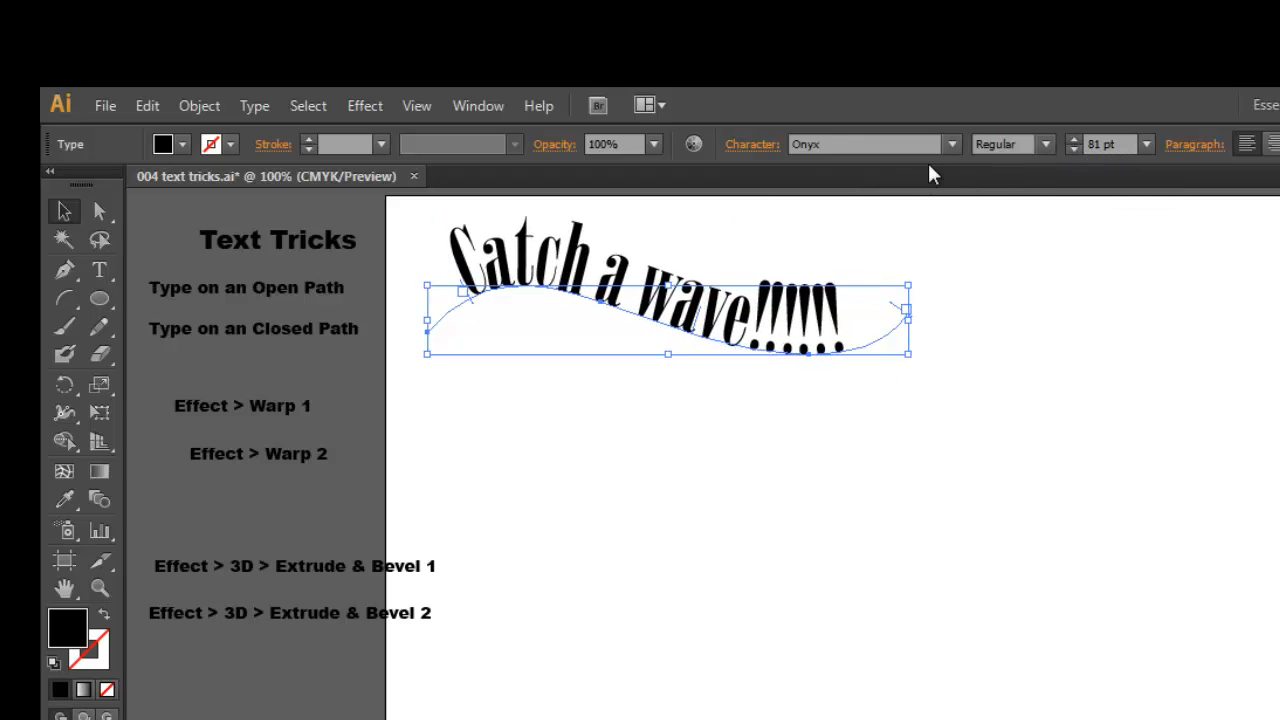
Change the wave text's font to Raavi and reduce its size to 46 pt, then deselect it
left_click(952, 144)
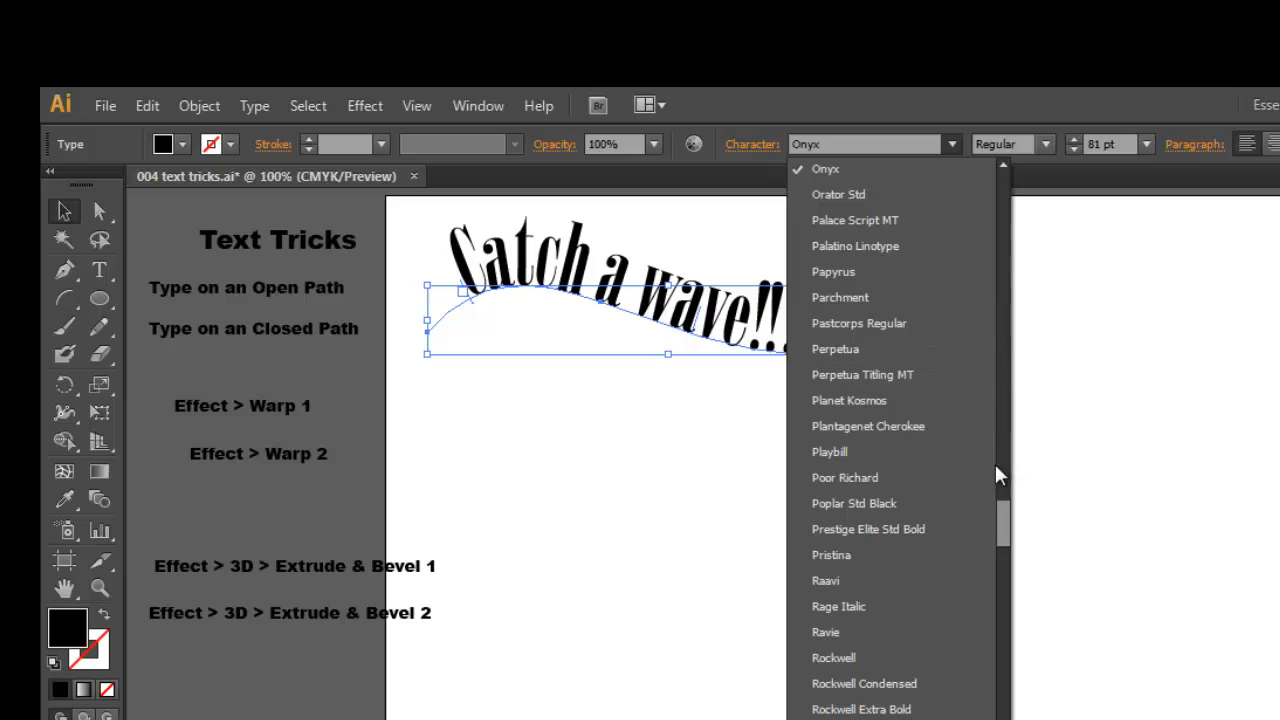
left_click(845, 582)
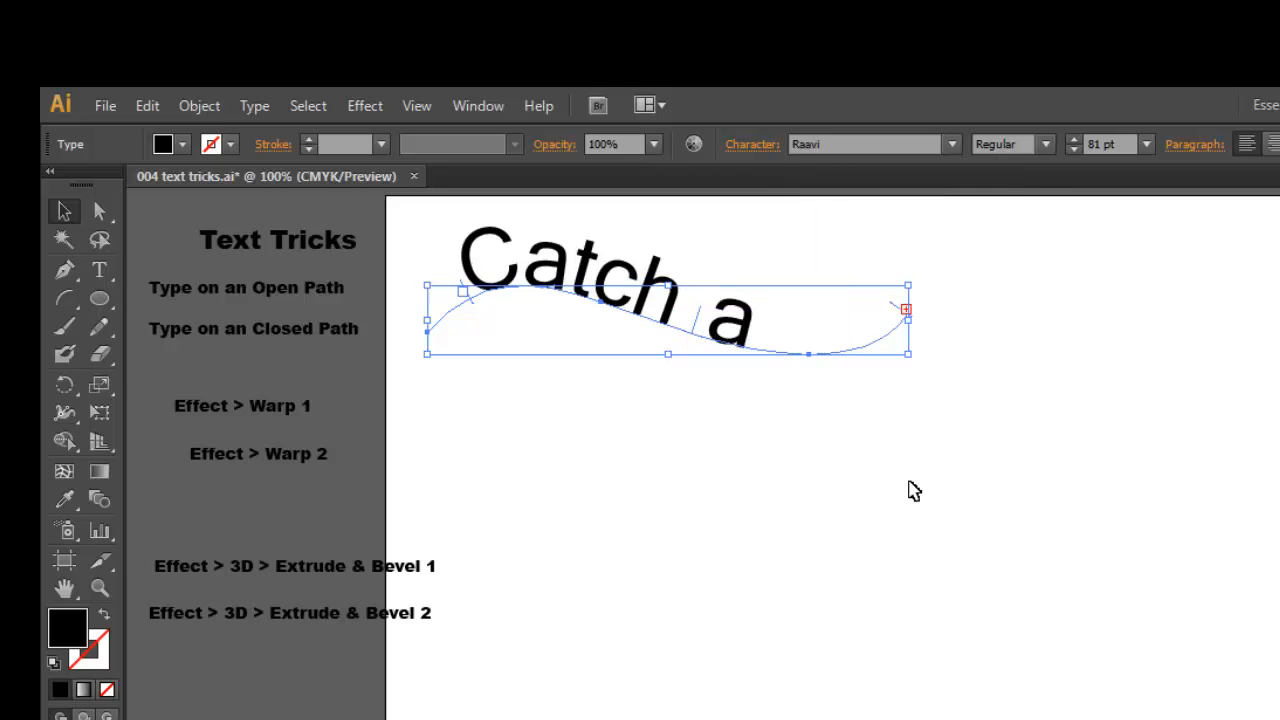
left_click(1072, 149)
left_click(1071, 149)
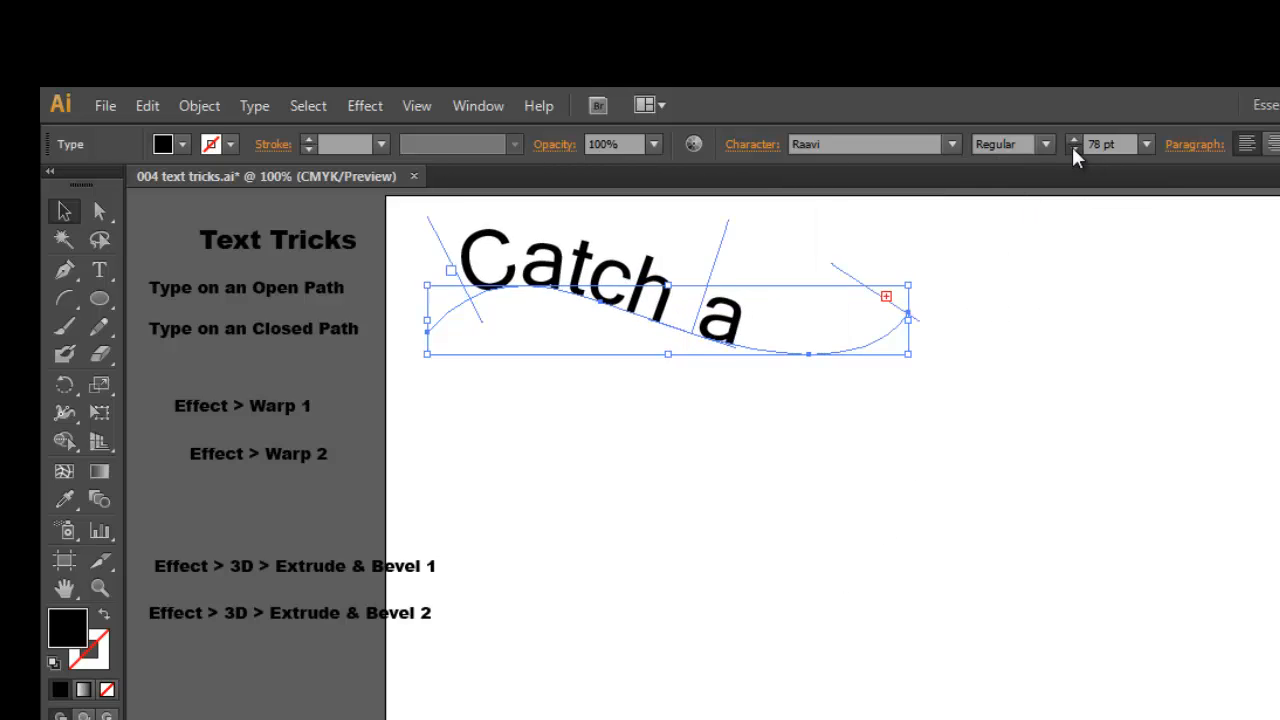
left_click(1071, 149)
left_click(1071, 149)
left_click(1071, 149)
left_click(1071, 149)
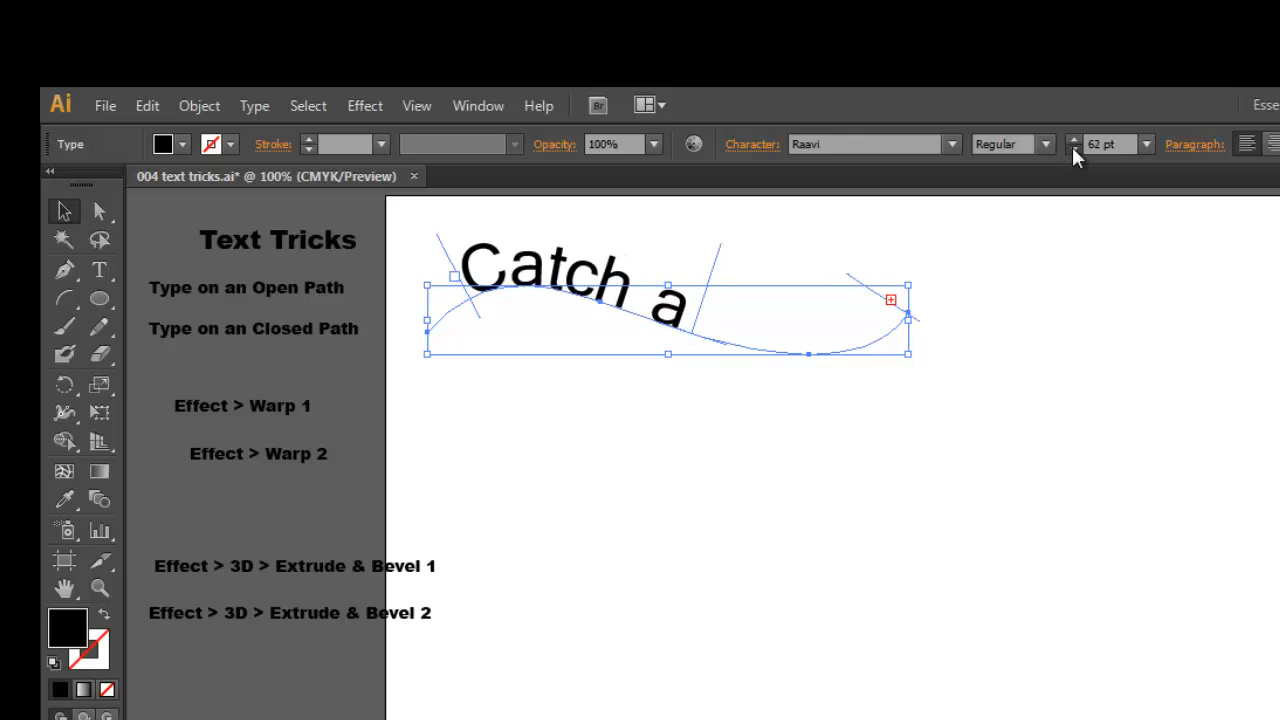
left_click(1071, 149)
left_click(1071, 149)
left_click(1071, 149)
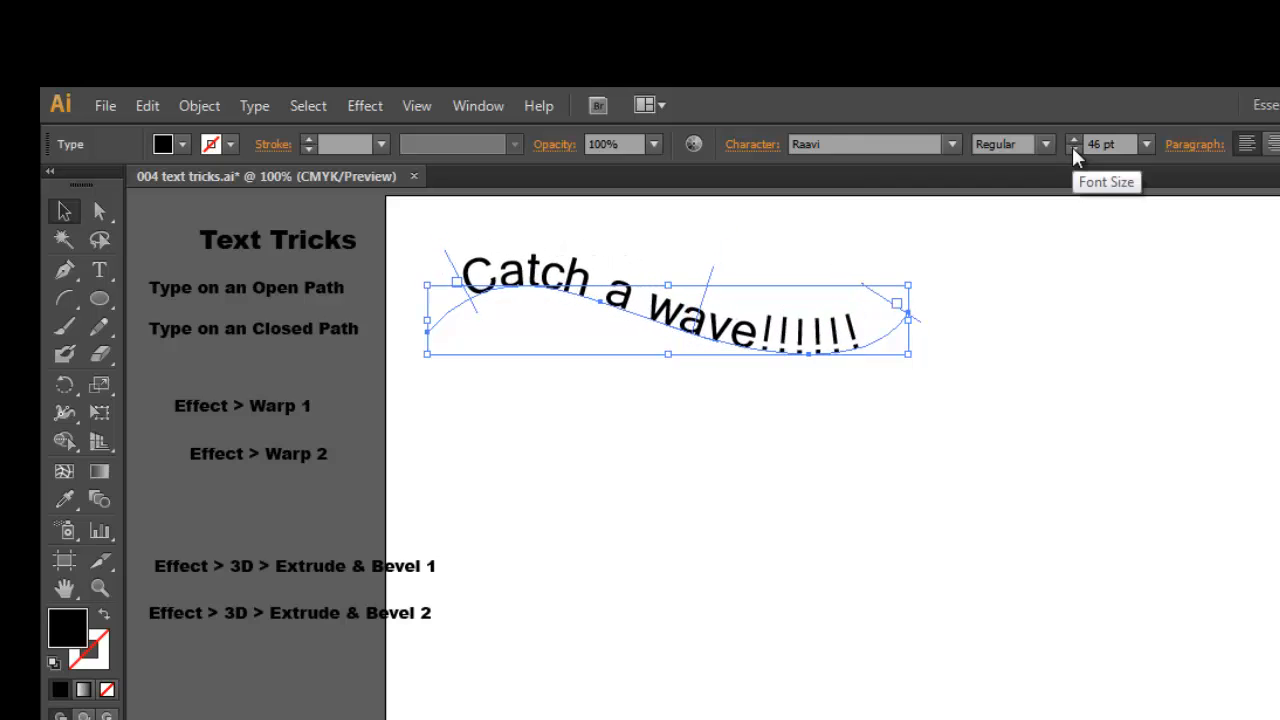
left_click(731, 451)
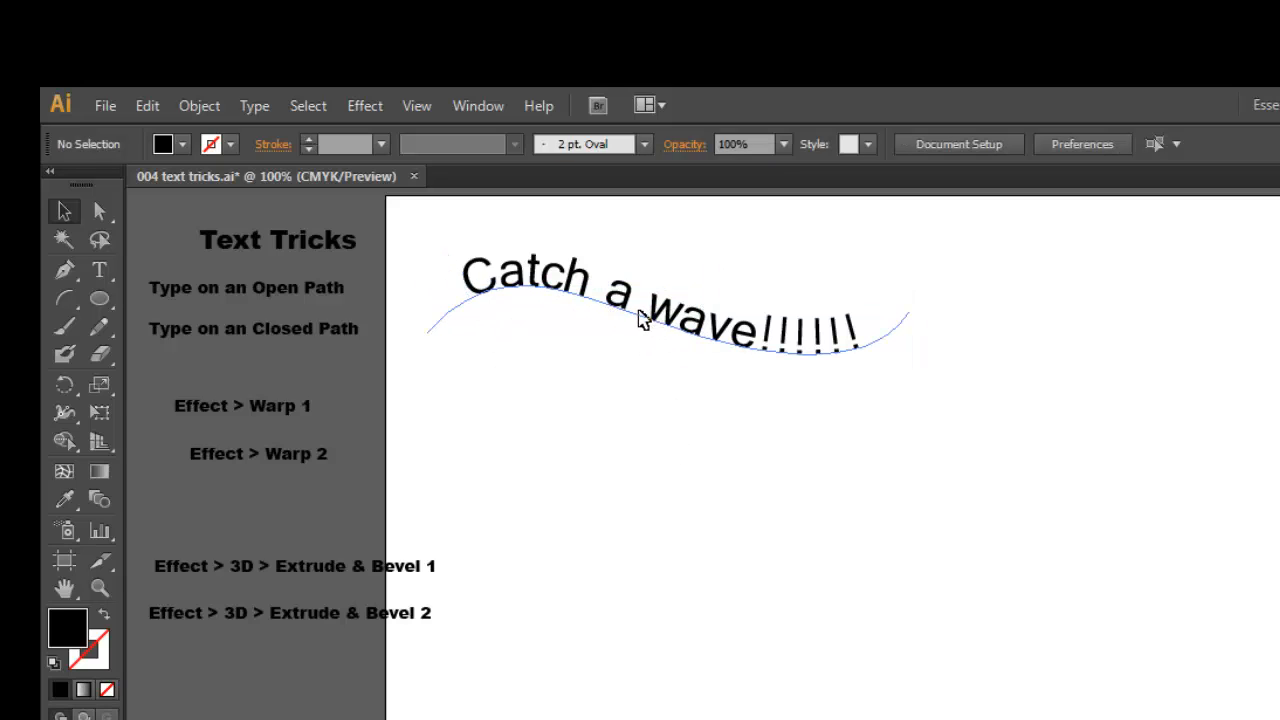
Move the wave text nearer the artboard's left edge and place the "Type on an Open Path" label above it
mouse_move(640, 318)
left_mouse_down()
mouse_move(676, 438)
mouse_move(651, 327)
left_mouse_up()
left_click(651, 566)
left_click(765, 626)
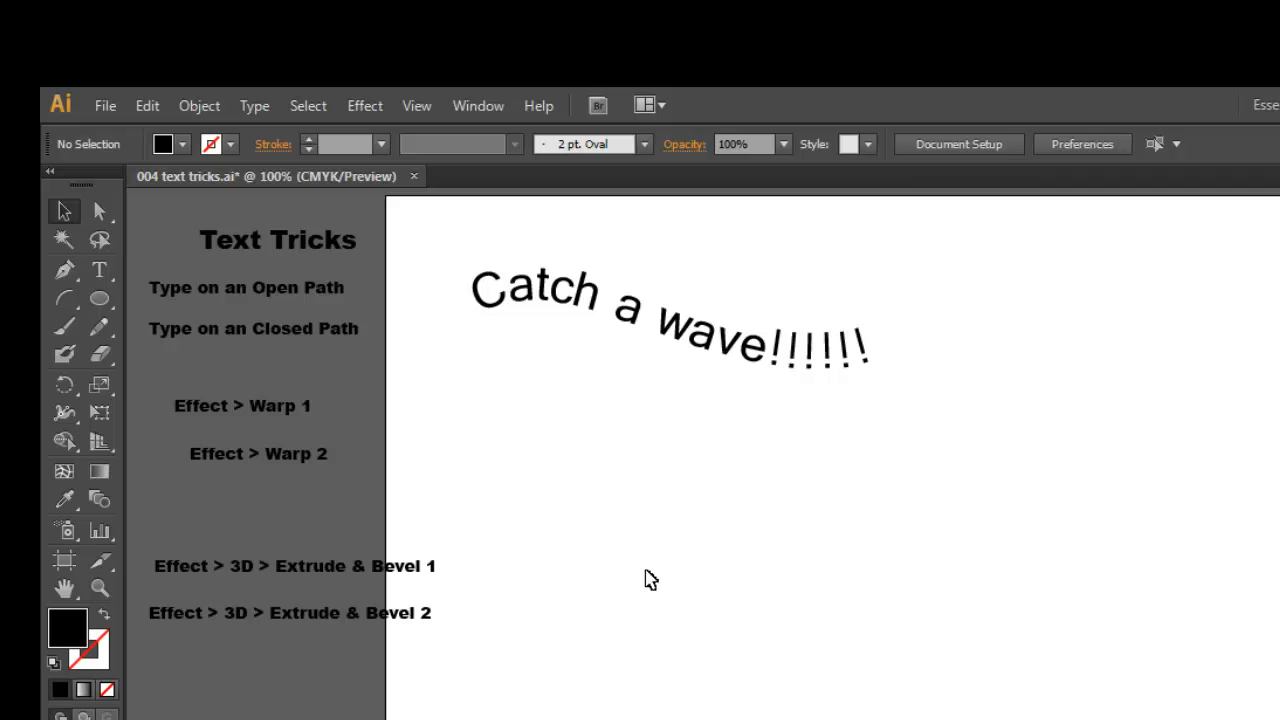
left_click_drag(686, 345, 642, 323)
left_click_drag(323, 285, 606, 223)
left_click(560, 469)
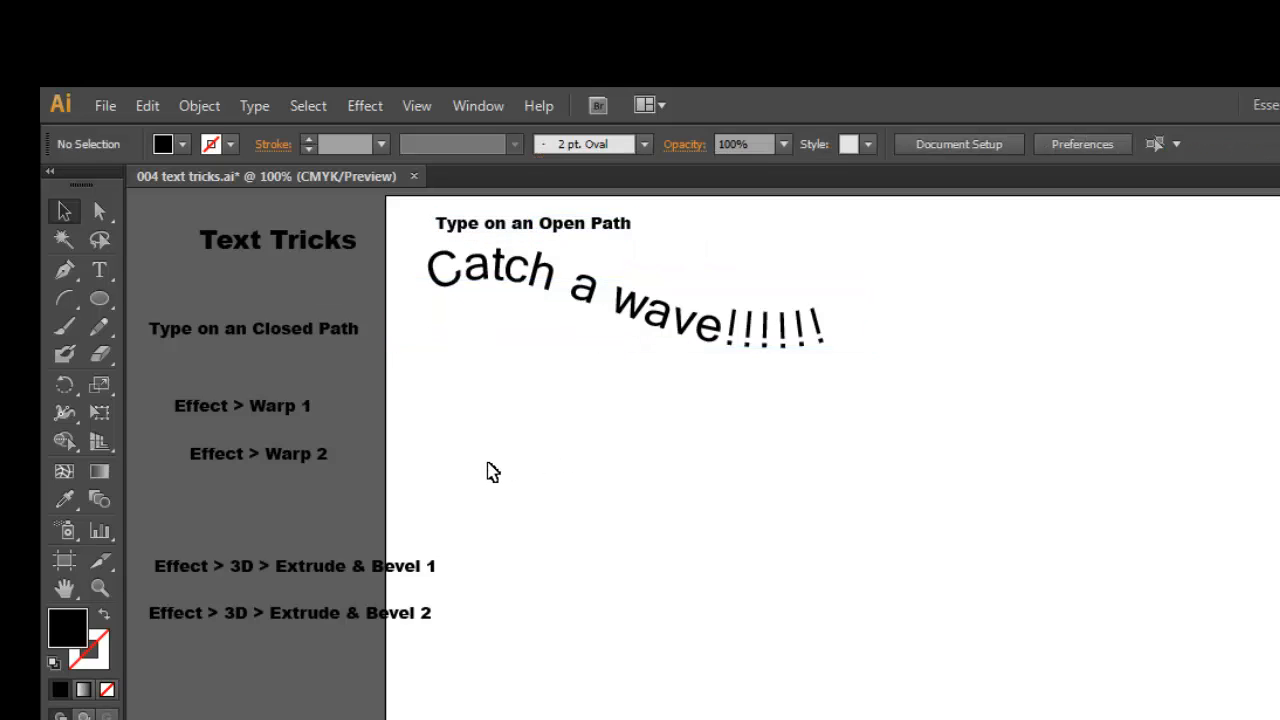
Draw a nearly circular black-filled ellipse in the upper right area of the artboard, beside the wave text
left_click(99, 298)
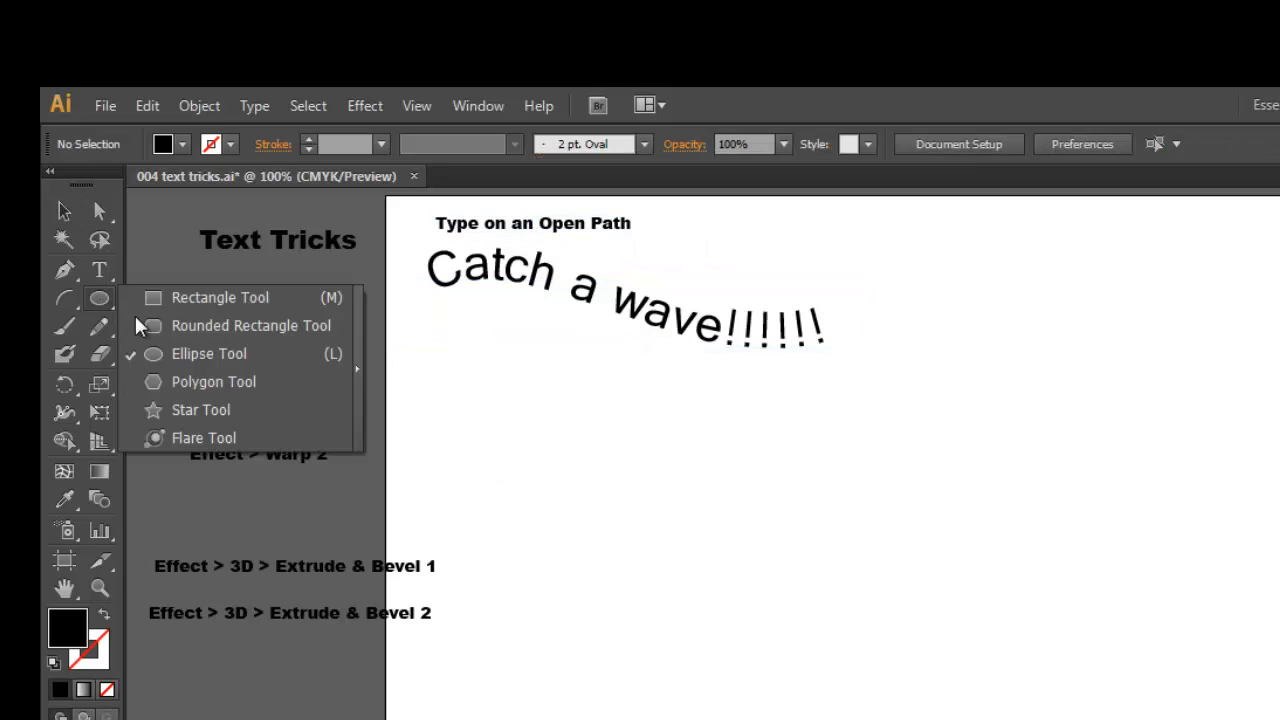
left_click(220, 353)
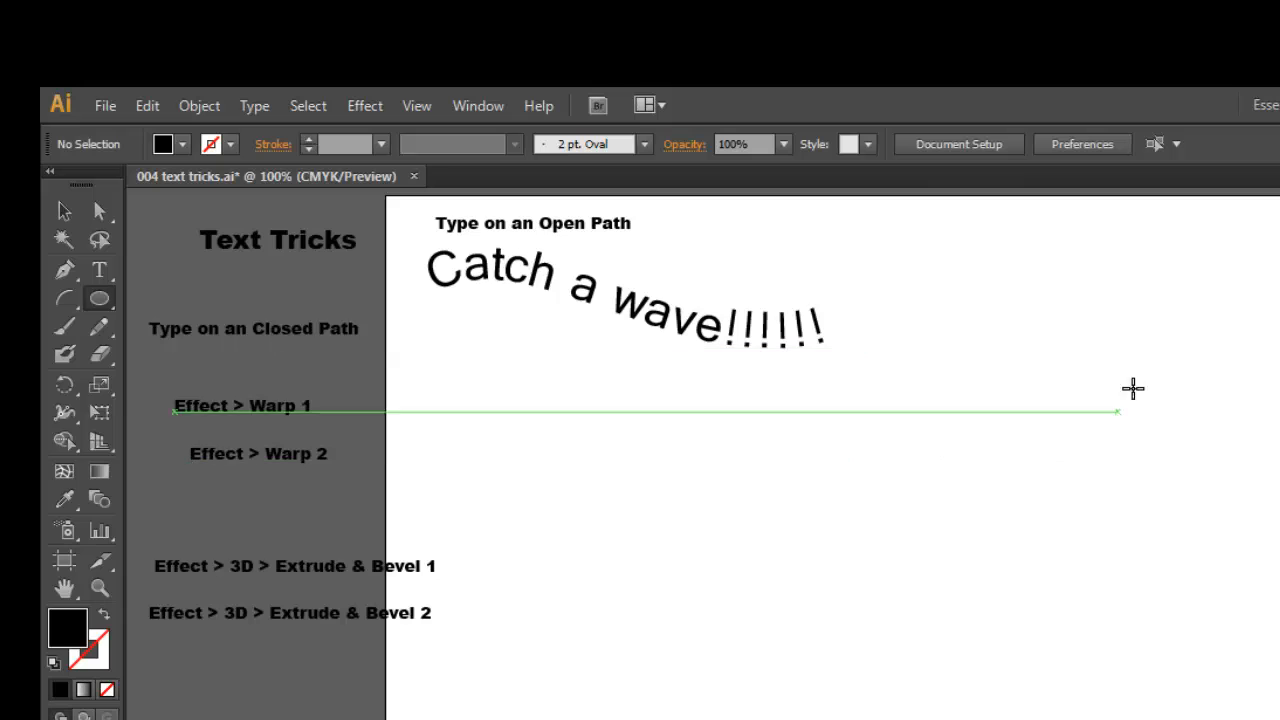
left_click_drag(1005, 327, 1215, 521)
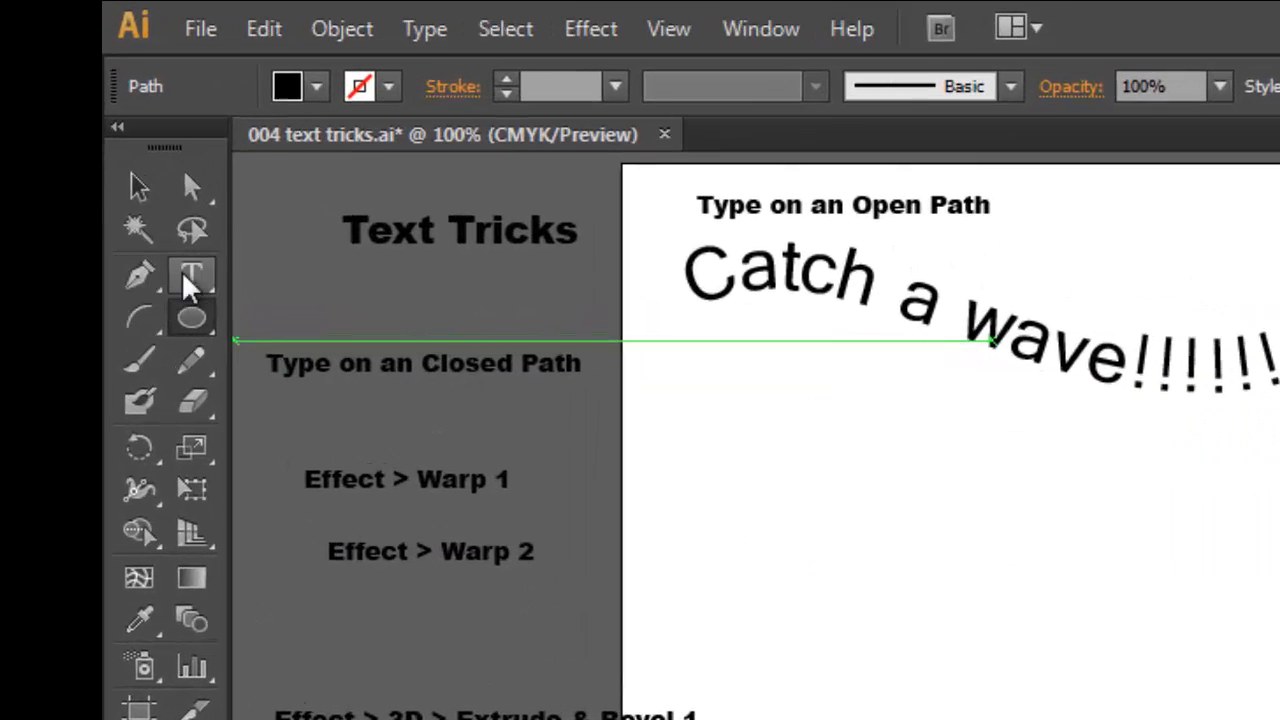
Add the text "round and round and round" around the ellipse's outline with the Type on a Path tool
left_click(99, 270)
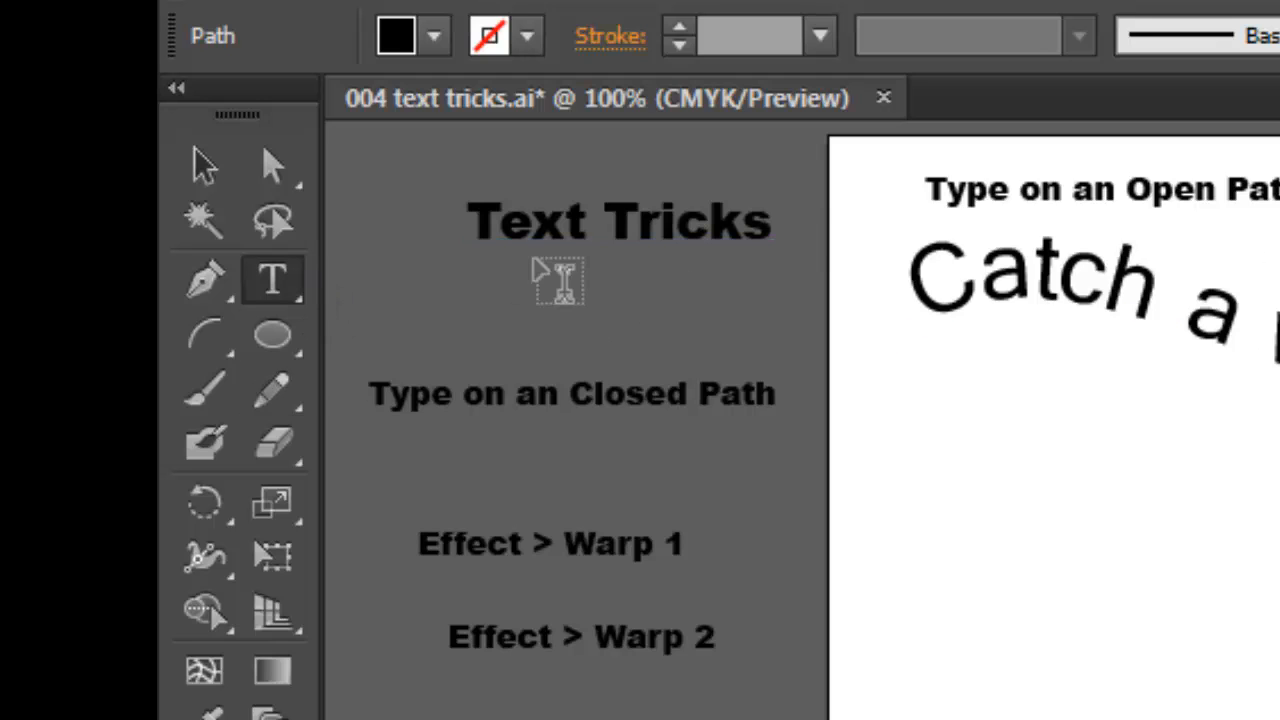
left_click(272, 285)
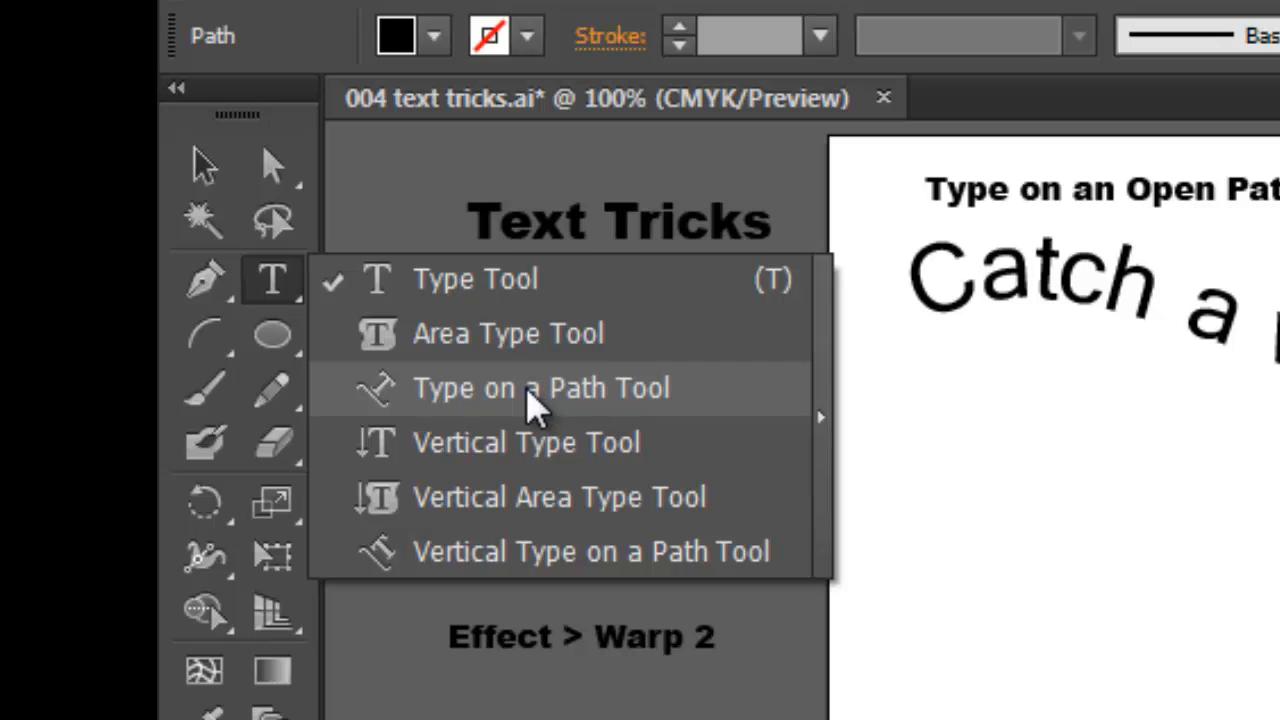
left_click(535, 392)
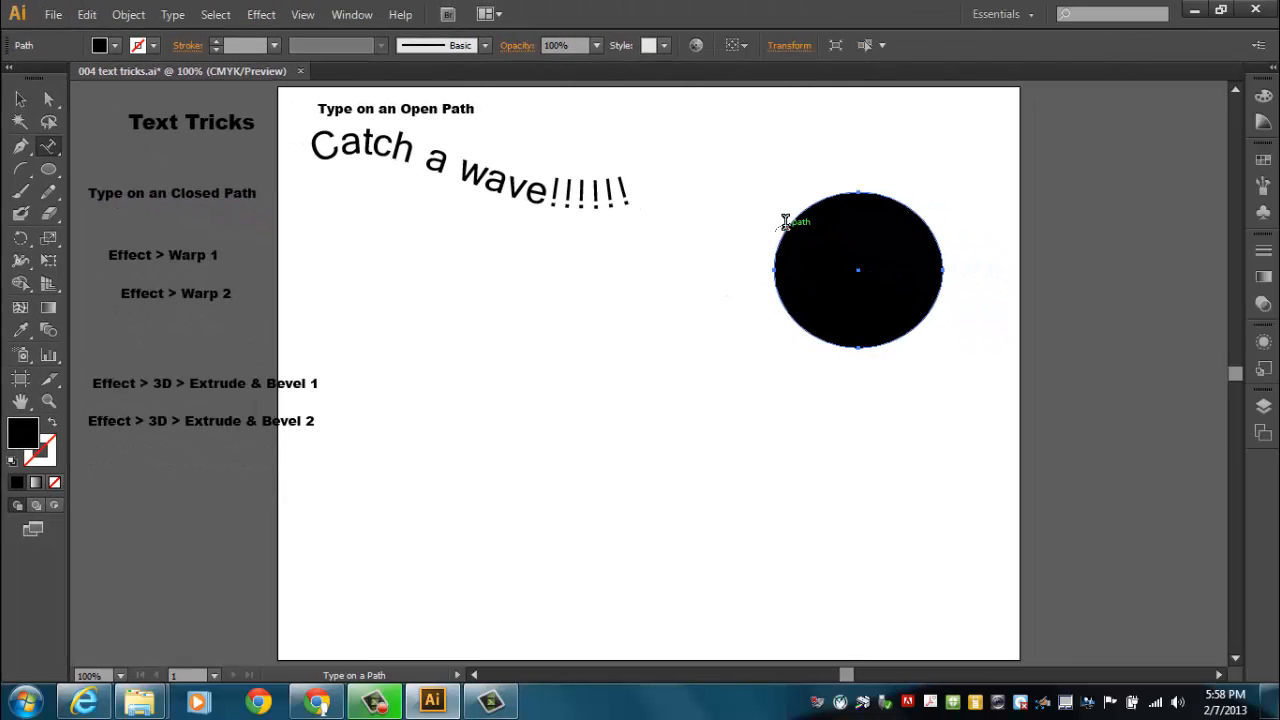
left_click(786, 221)
type("r")
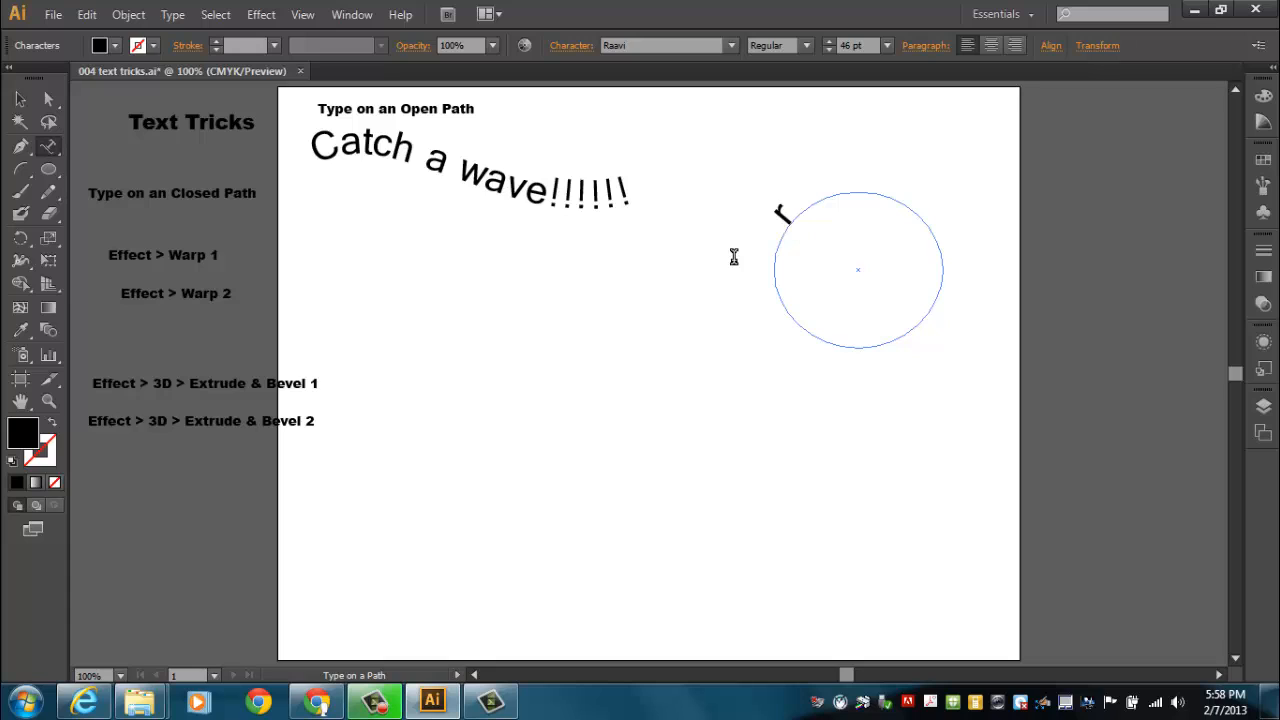
type("ound and ")
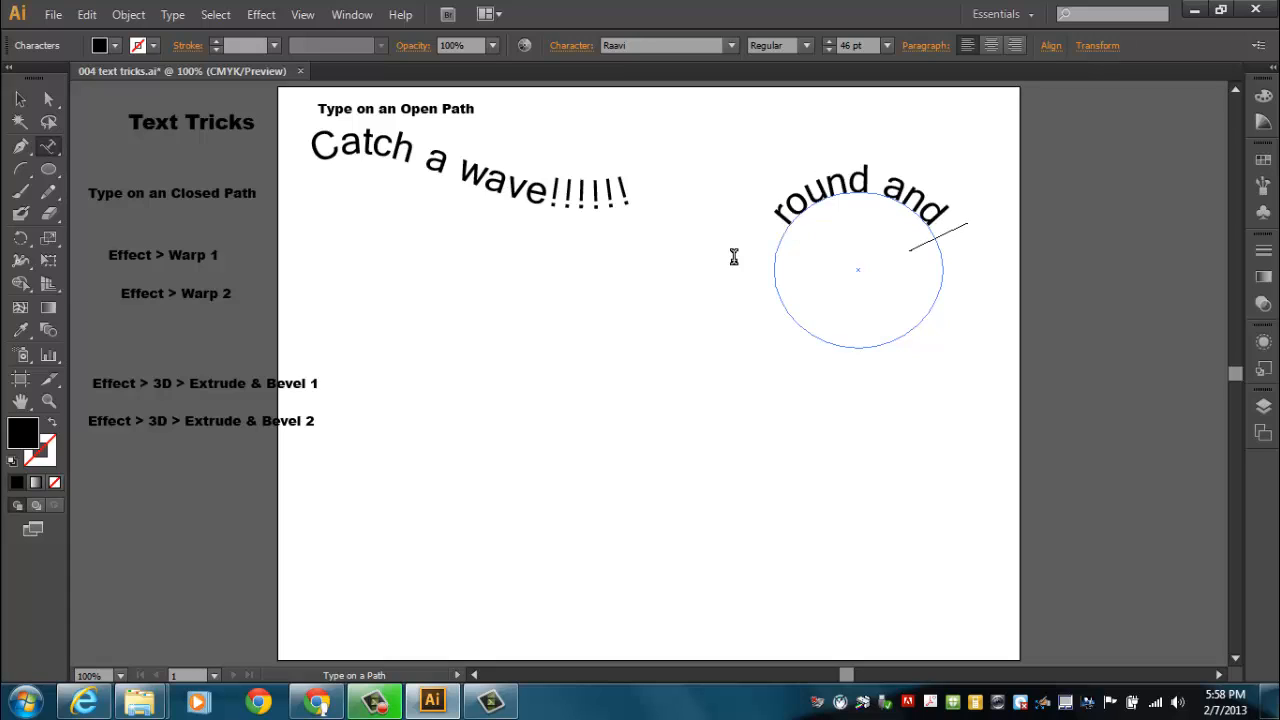
type("round an")
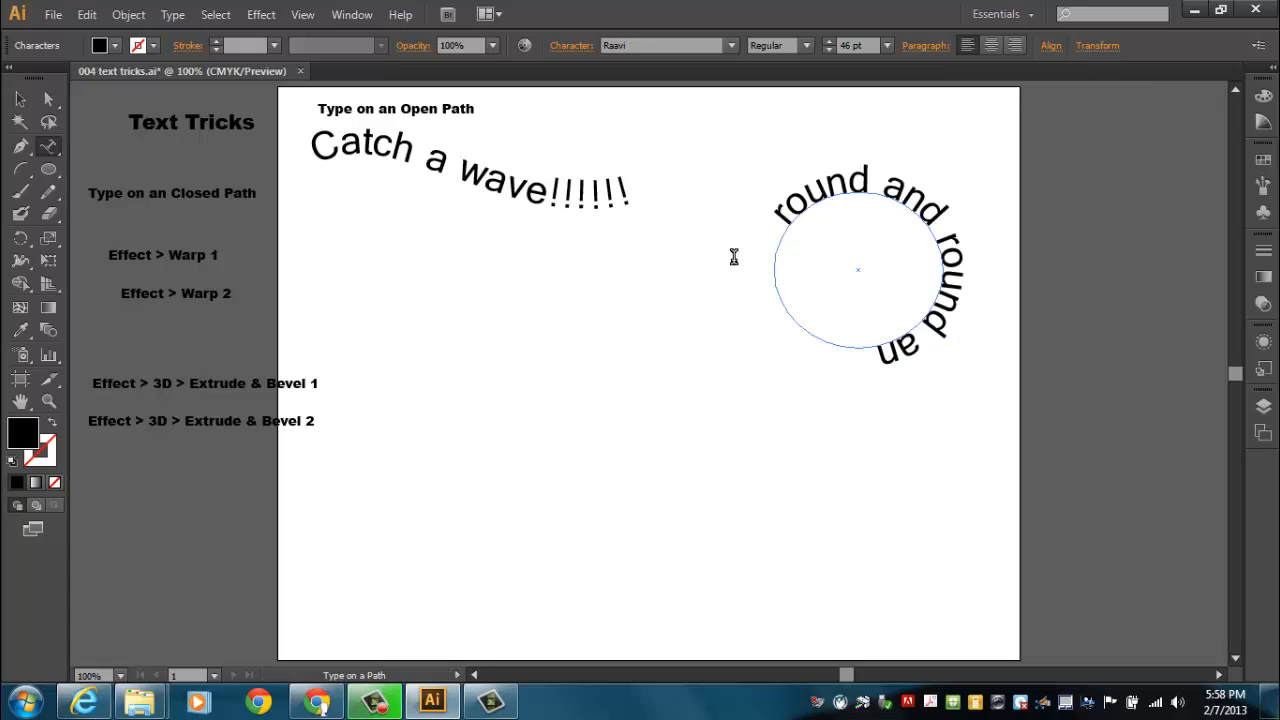
type("d round")
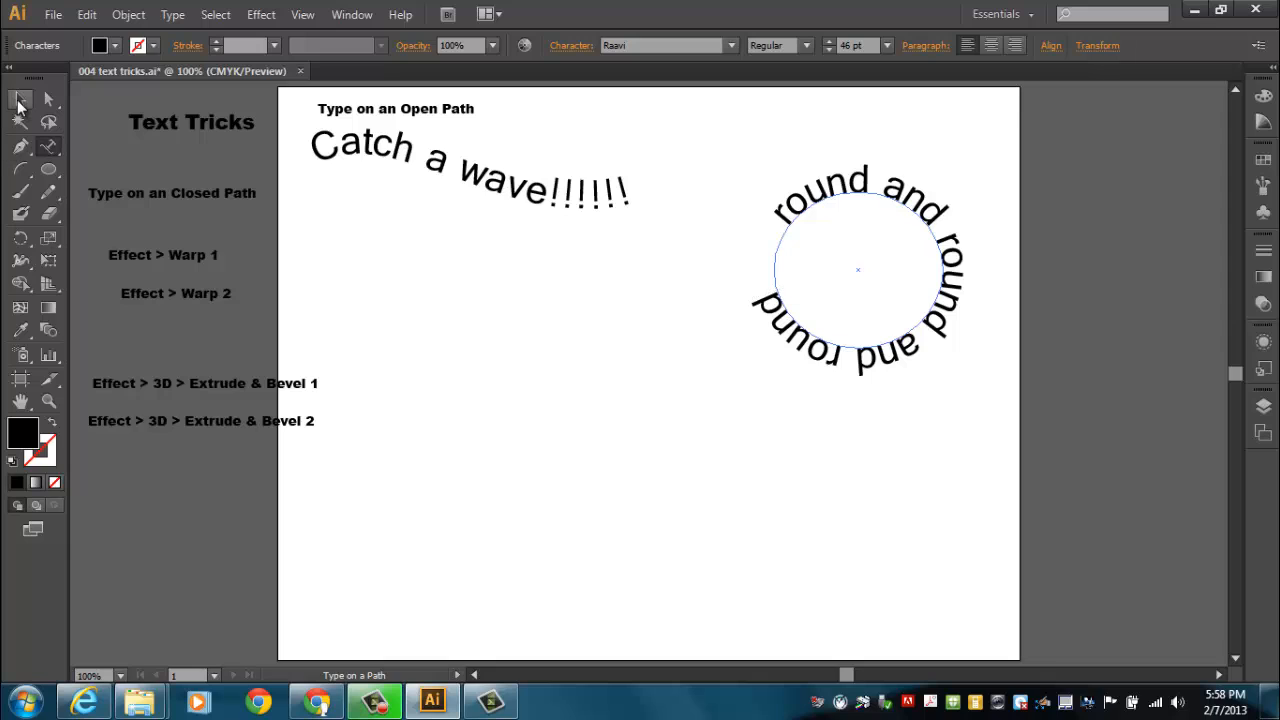
Shift the circular text's starting point to the top of its path, move the whole text up and left, and deselect it
left_click(20, 101)
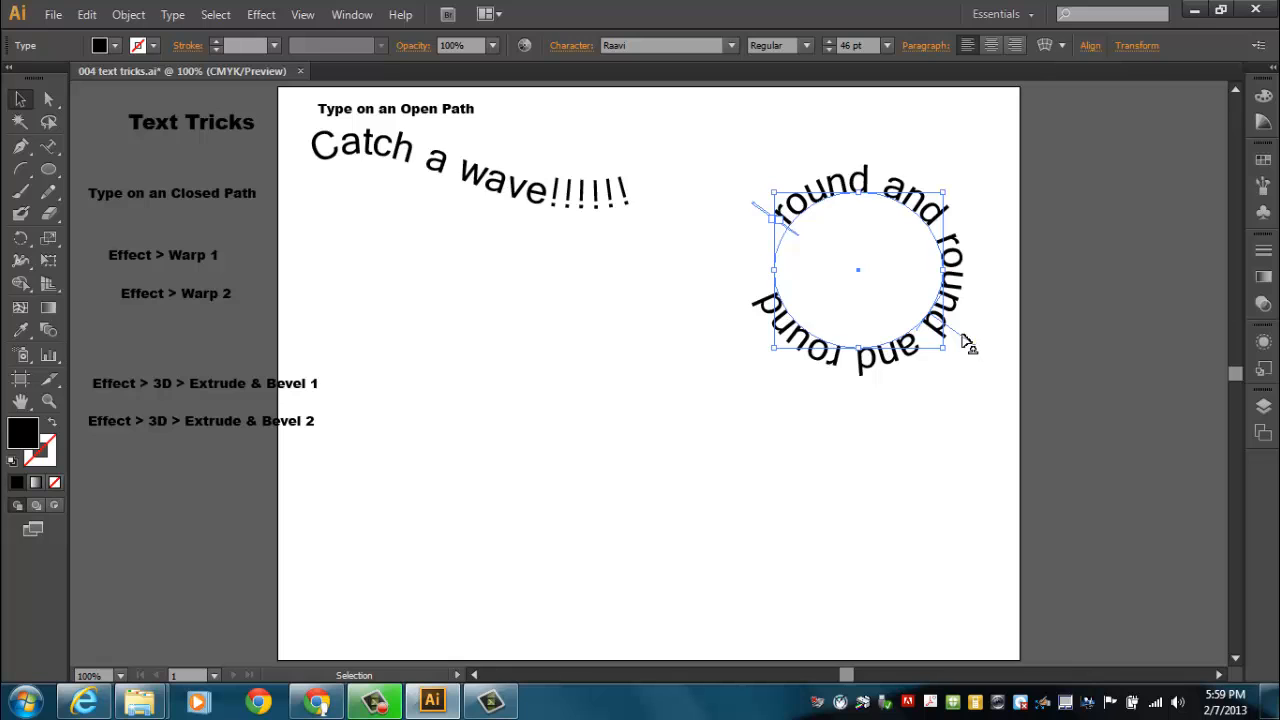
left_click_drag(964, 338, 847, 145)
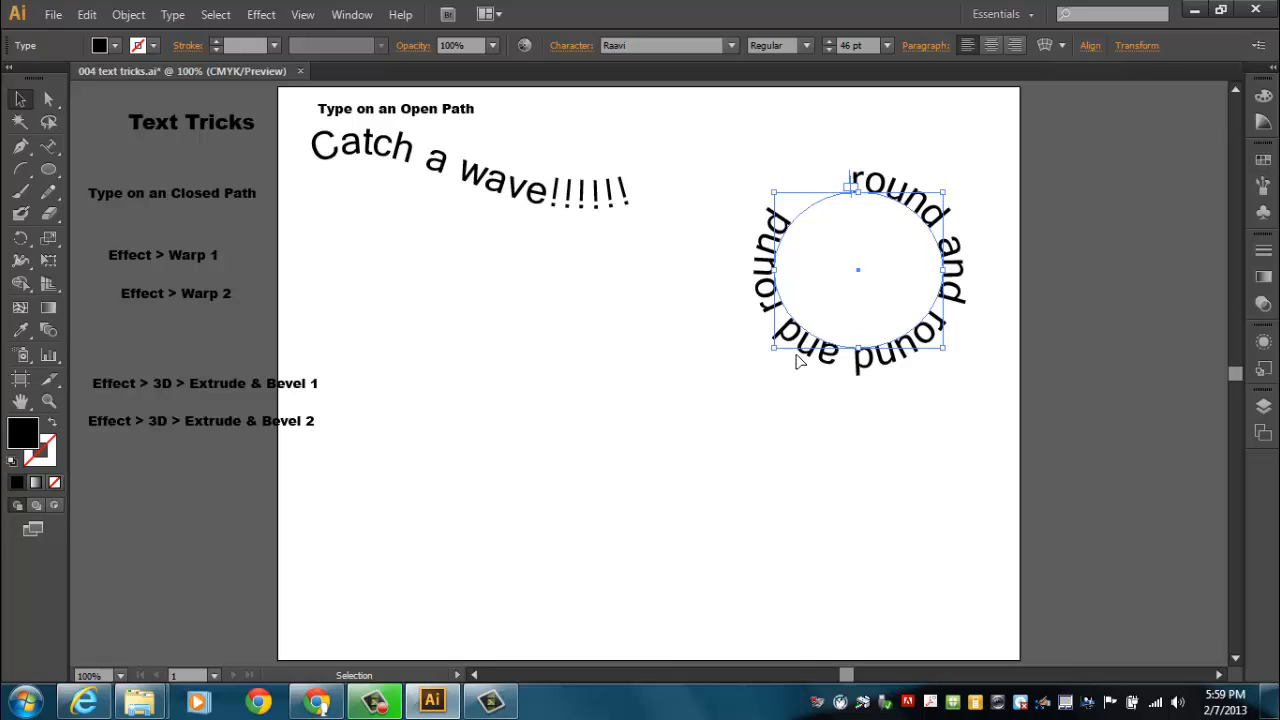
left_click_drag(806, 352, 752, 296)
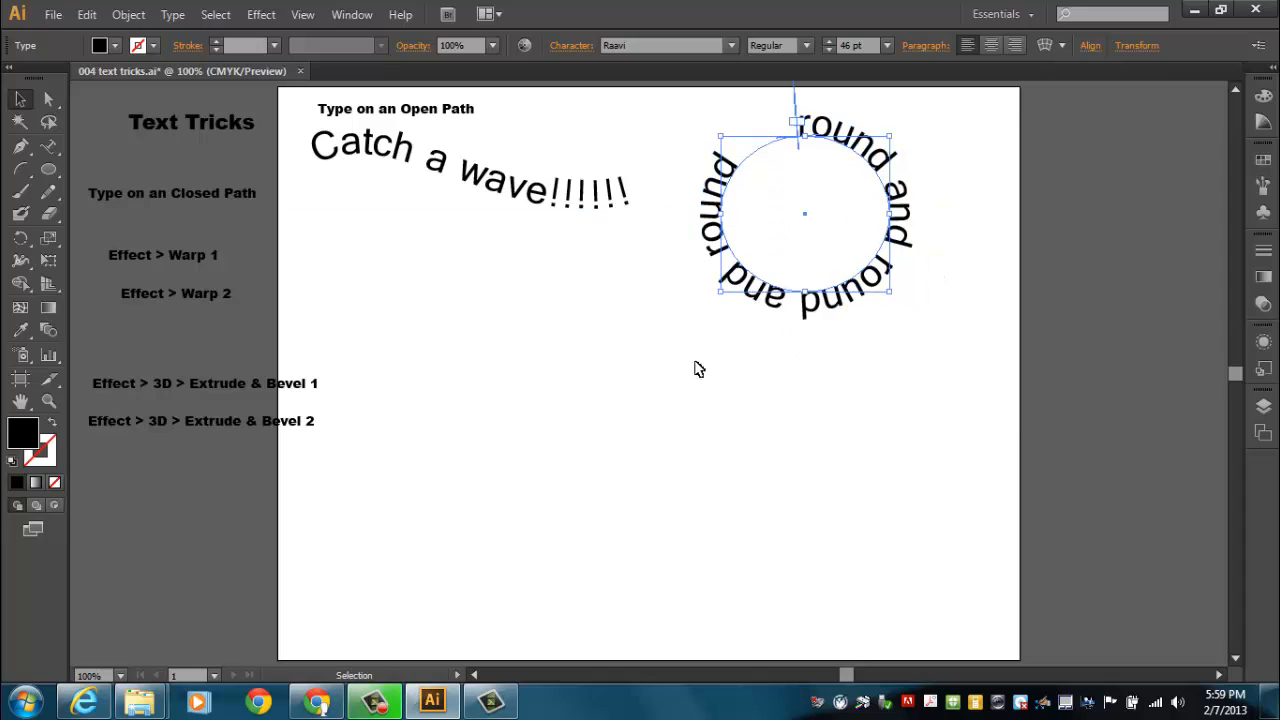
left_click(571, 366)
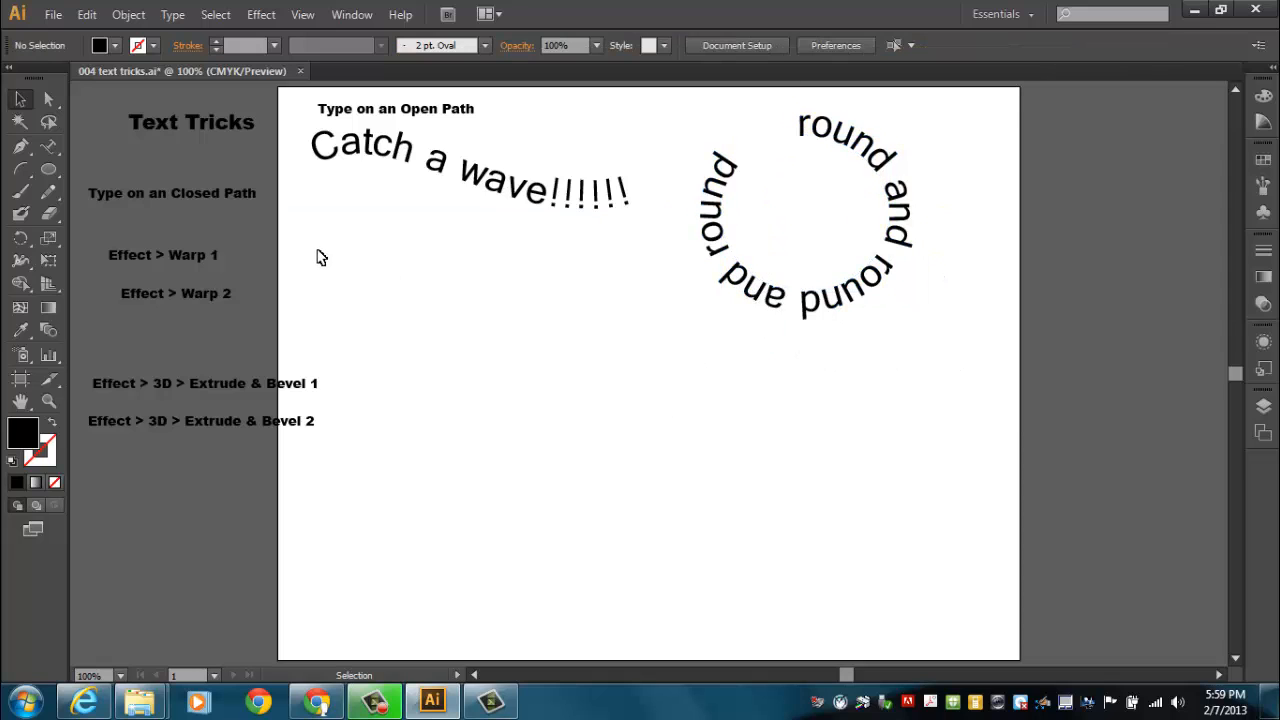
Place the "Type on an Closed Path" label above the circular text and nudge the "Effect > Warp 1" label slightly right
left_click(48, 171)
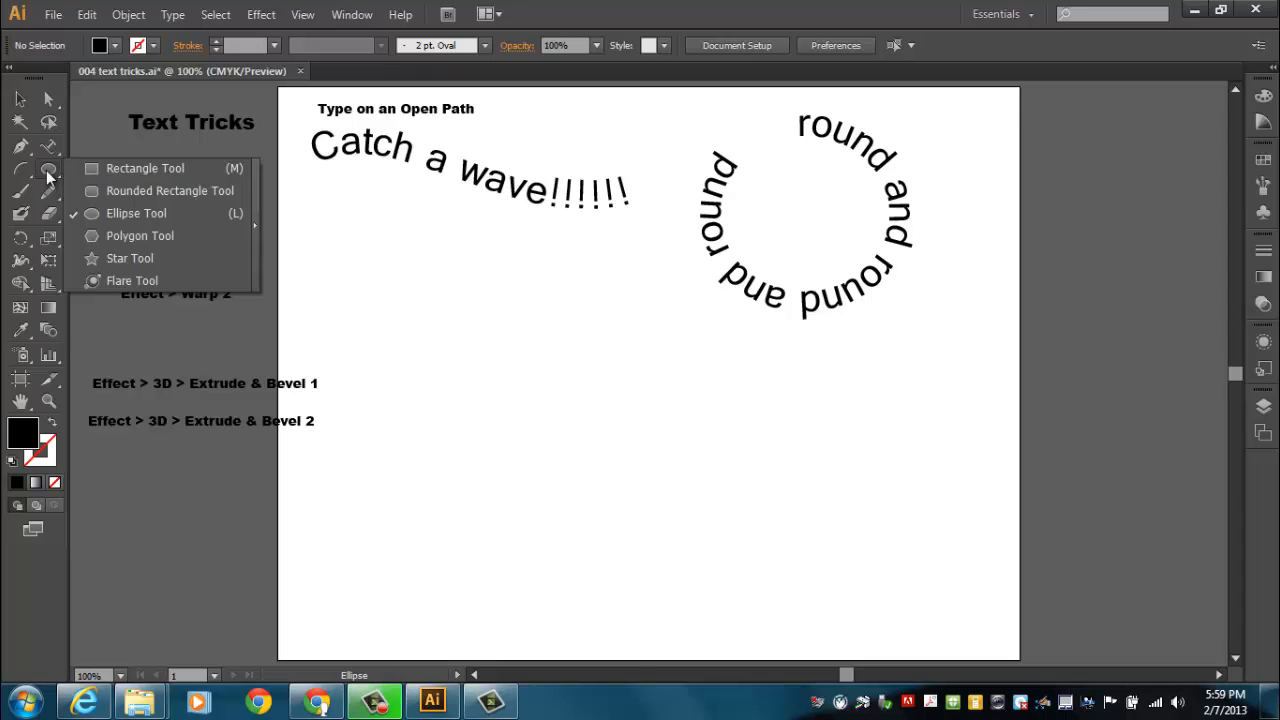
left_click(48, 177)
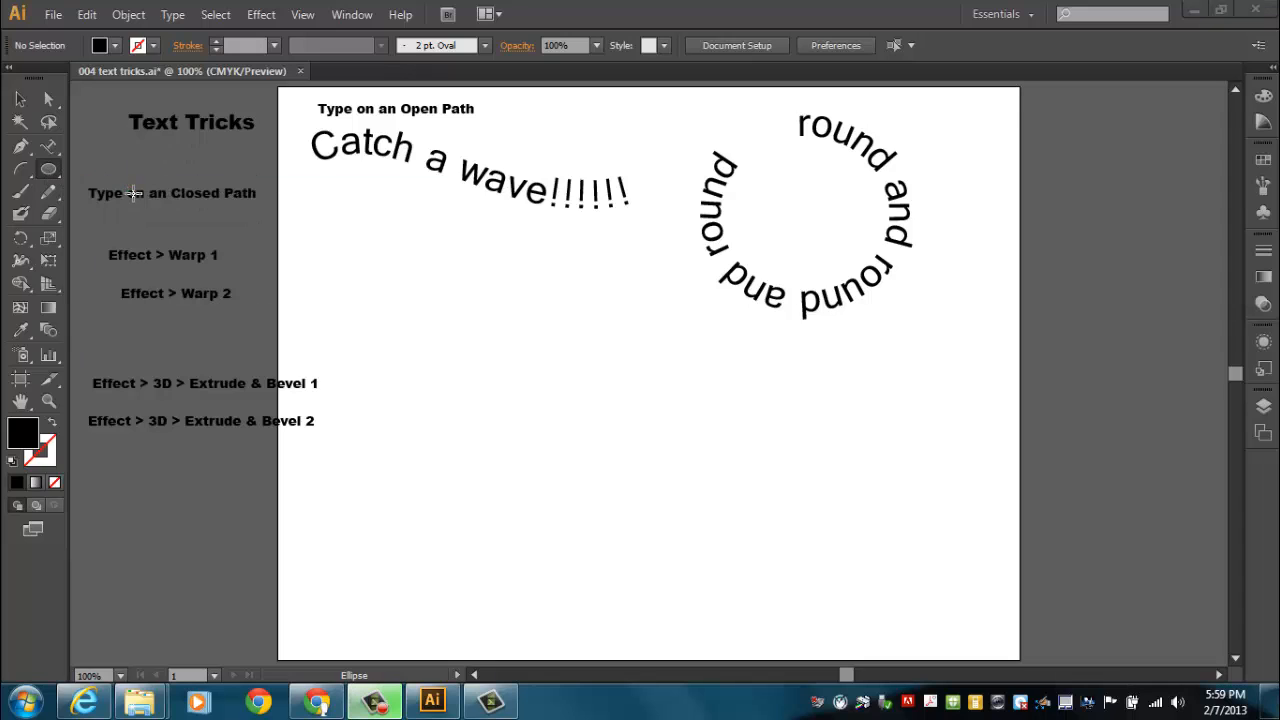
left_click(20, 102)
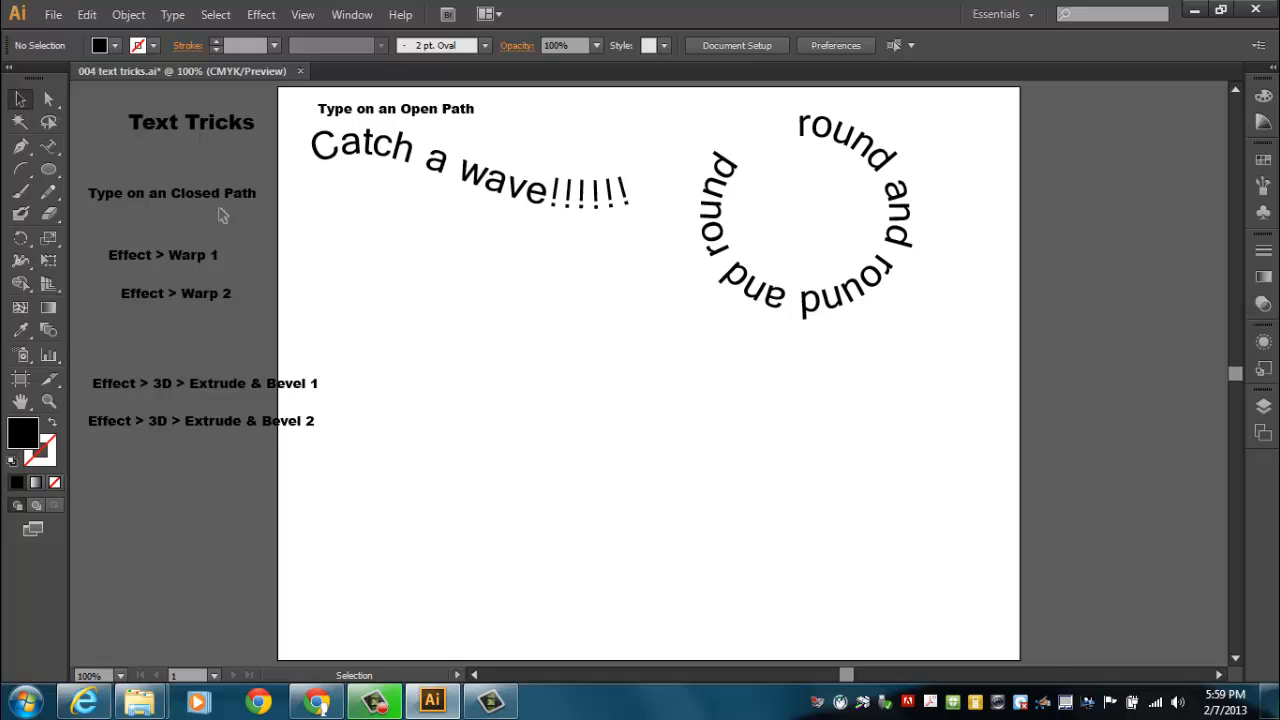
left_click_drag(222, 200, 940, 110)
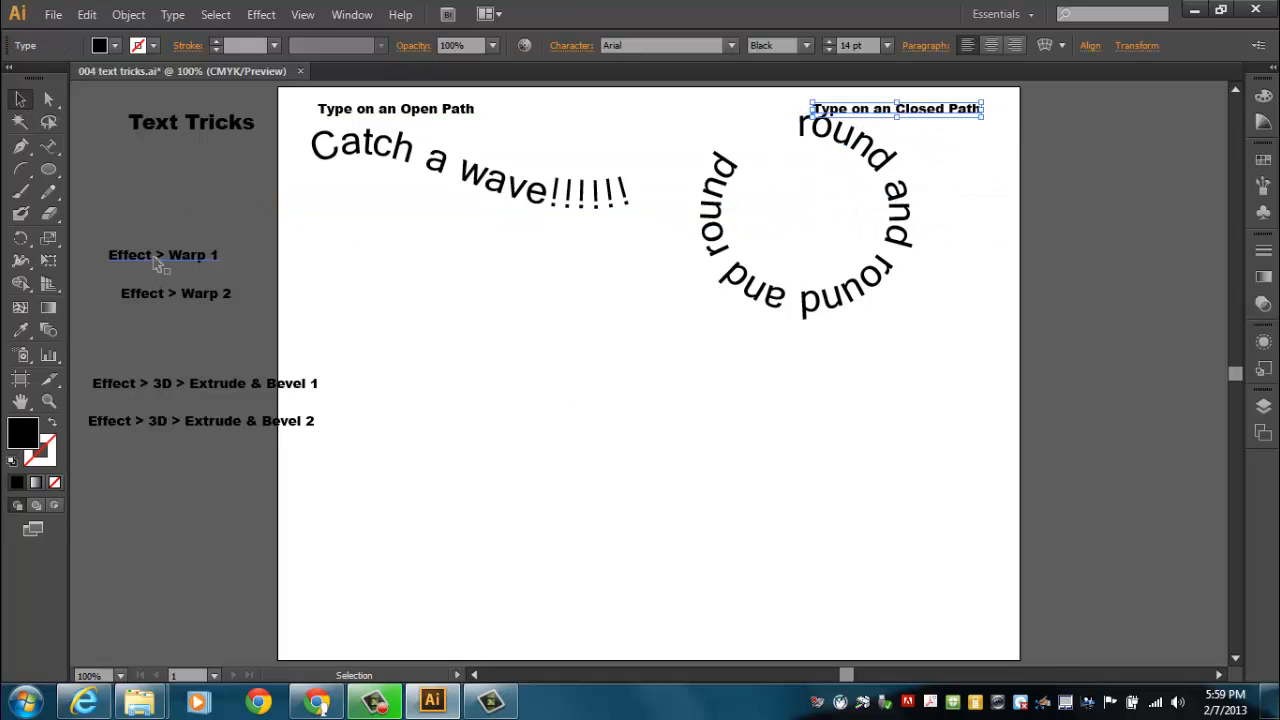
left_click_drag(157, 262, 182, 268)
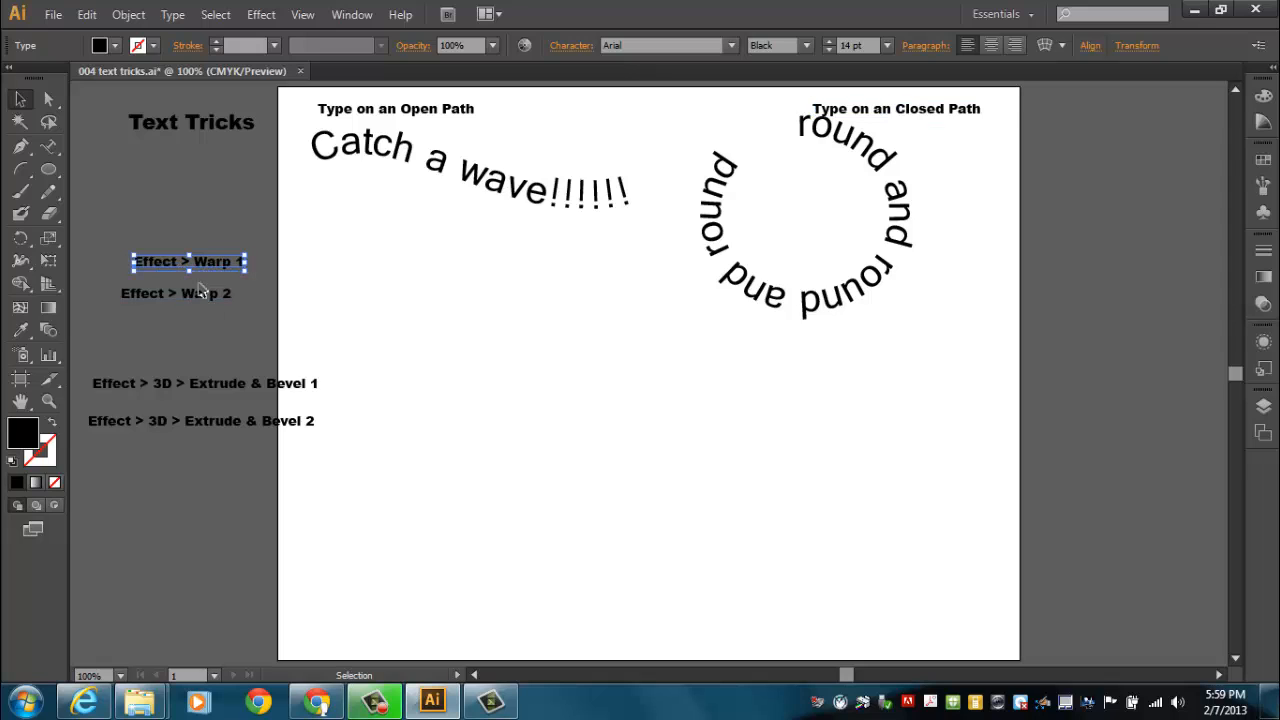
Add the point text "BAZINGA!" in the empty area below the wave text with the Type tool
left_click(48, 145)
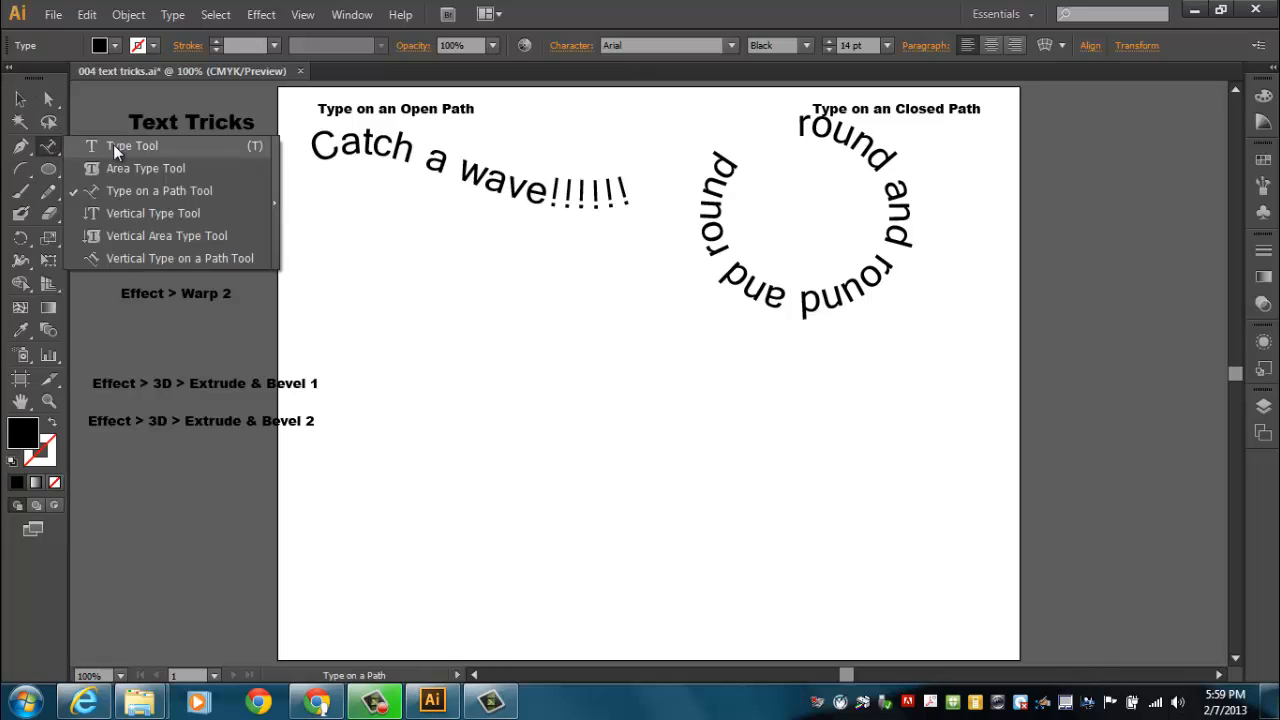
left_click(113, 146)
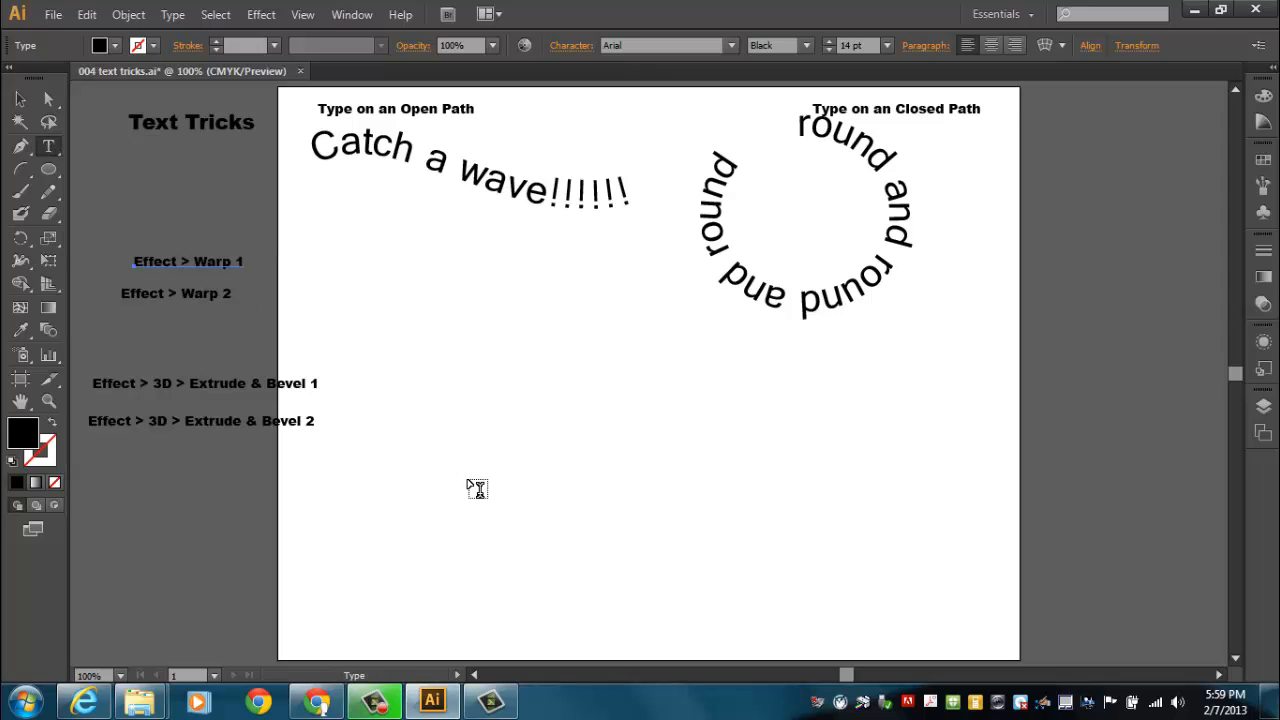
left_click(469, 486)
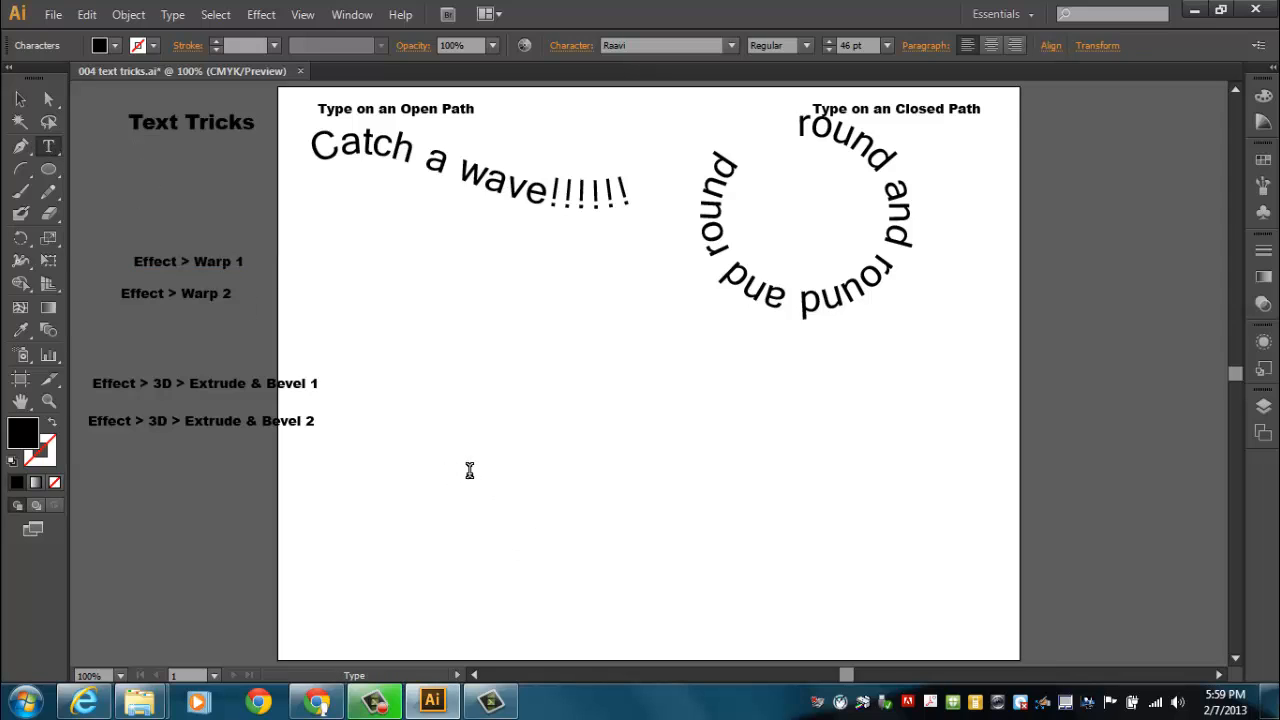
type("BAZINGA!")
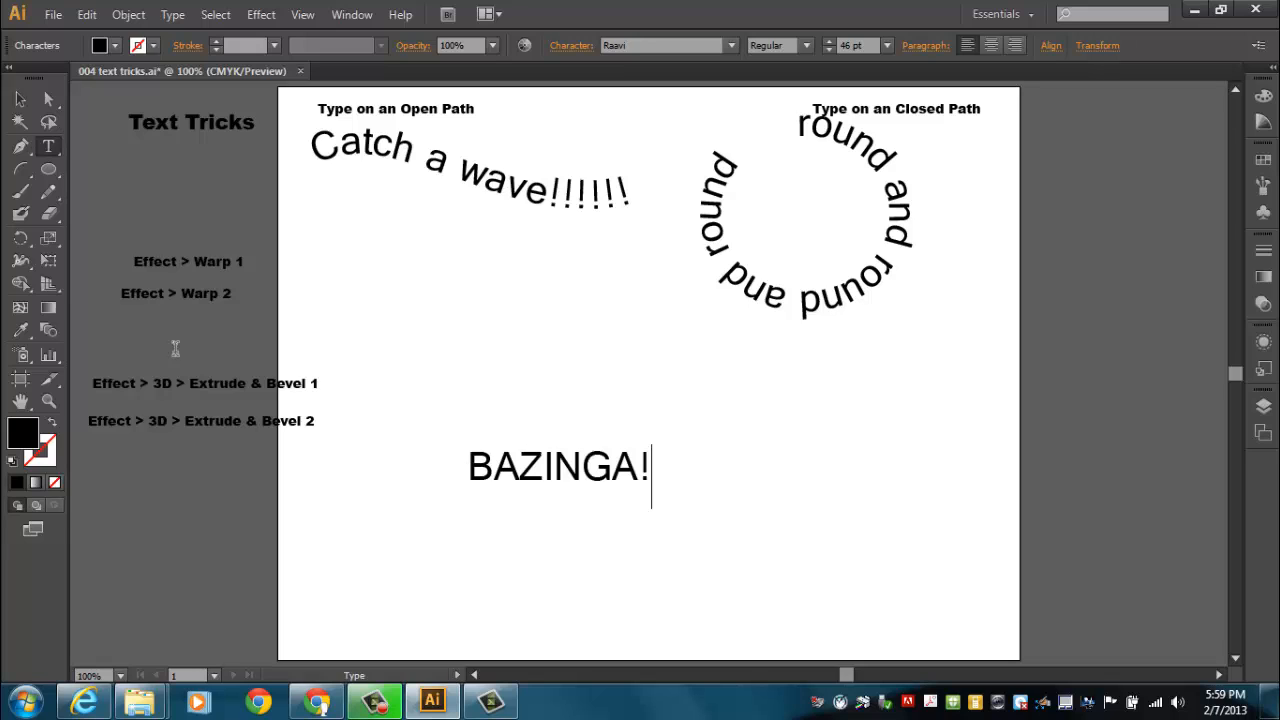
left_click(20, 99)
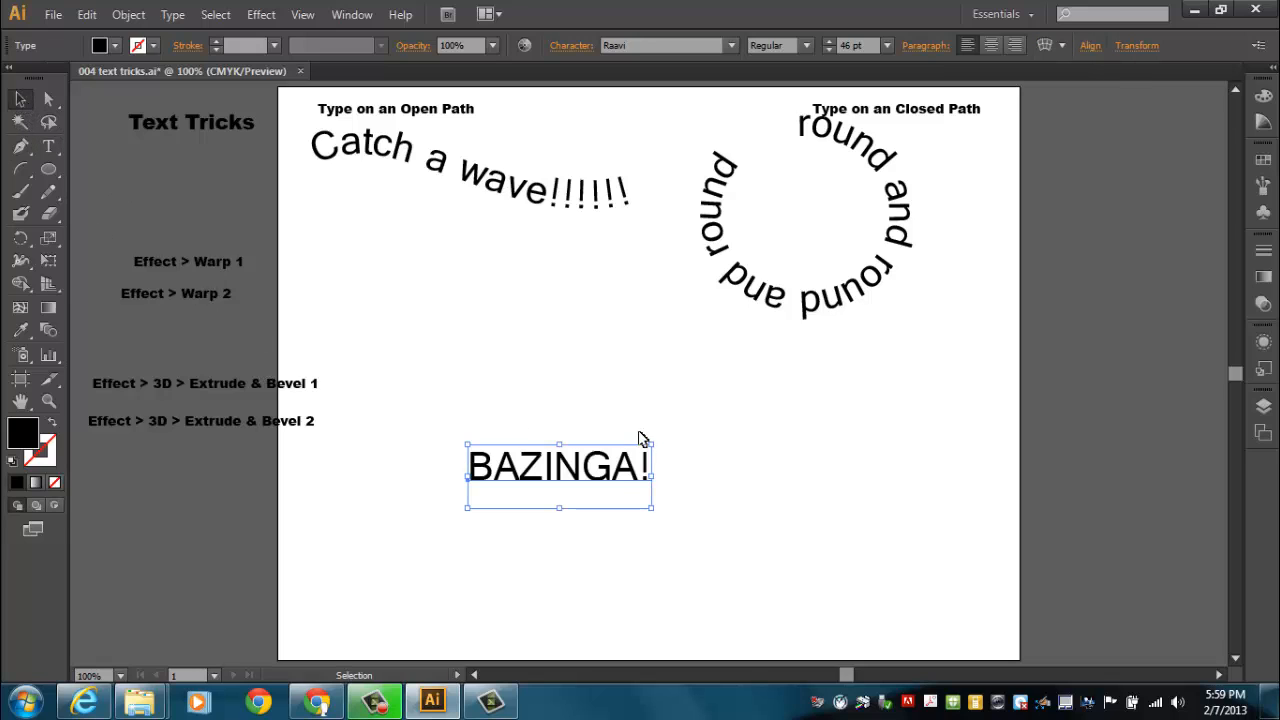
Enlarge the BAZINGA! text to 84.66 pt, change its font to Impact, and move it slightly up and left
left_click_drag(653, 441, 811, 391)
left_click(732, 46)
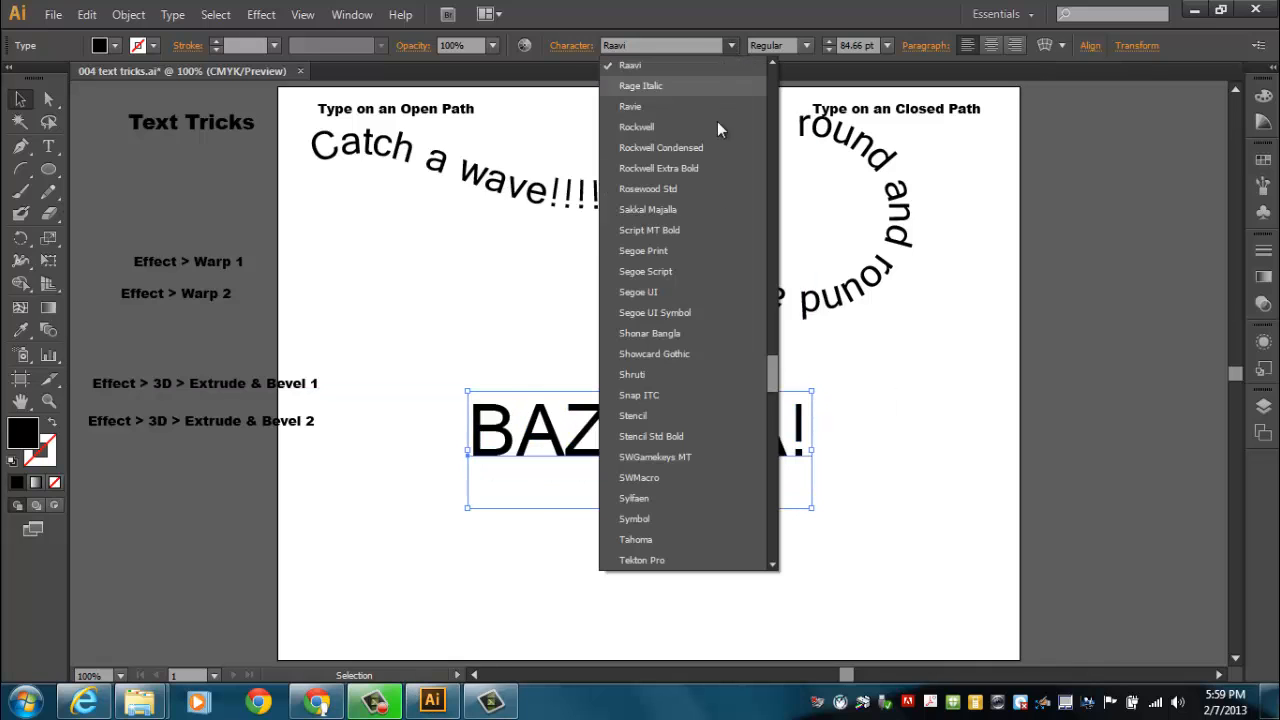
left_click_drag(780, 392, 805, 264)
left_click(716, 262)
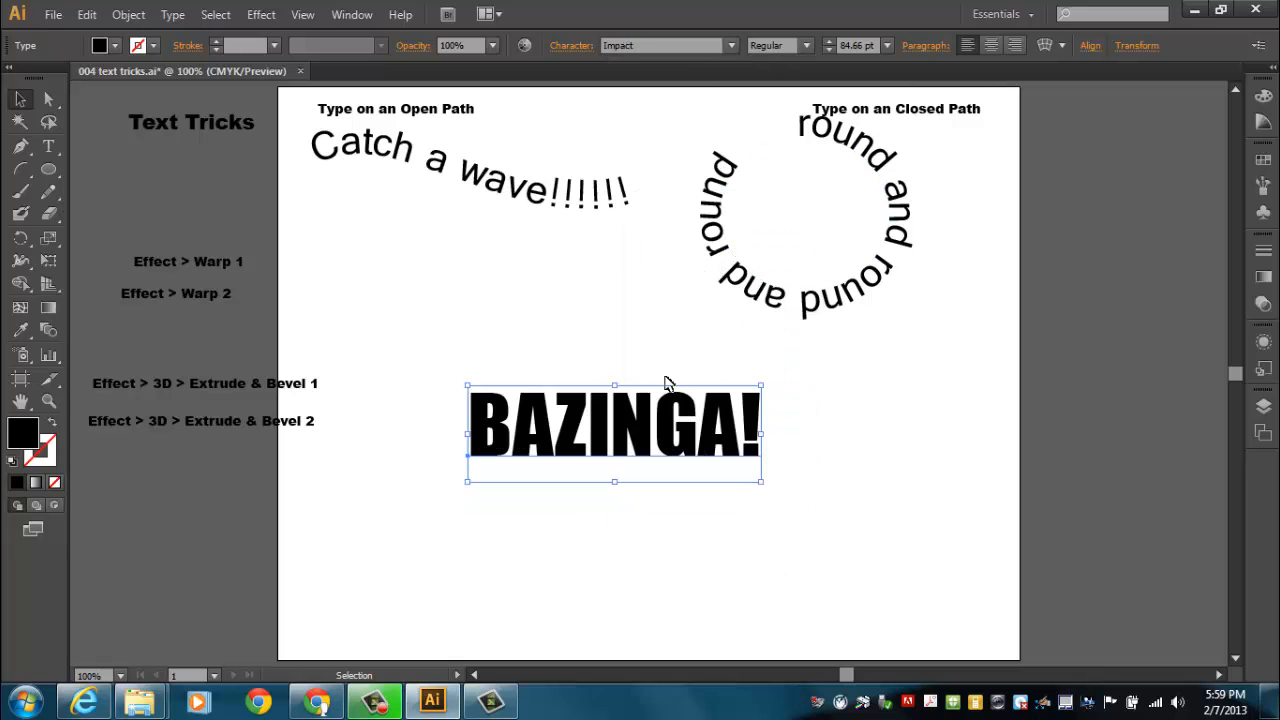
left_click_drag(648, 457, 621, 440)
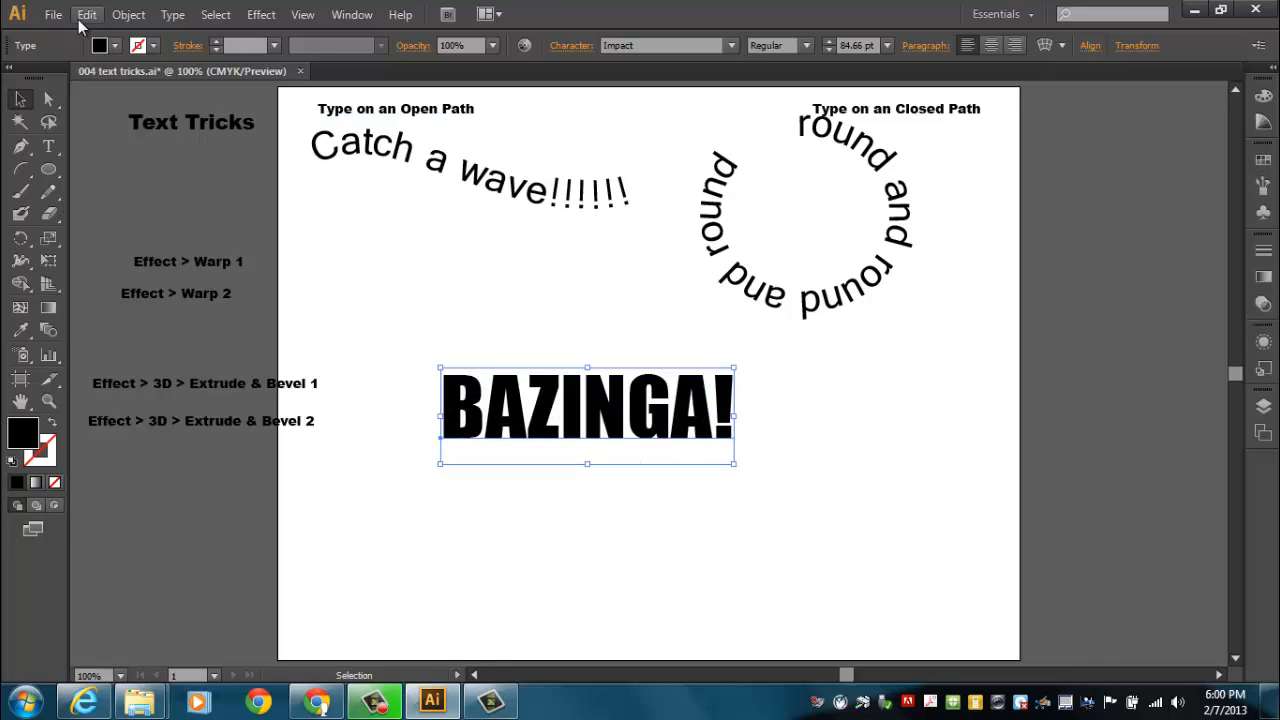
Fill the BAZINGA! text with a saturated blue of RGB 11, 0, 244
double_click(30, 436)
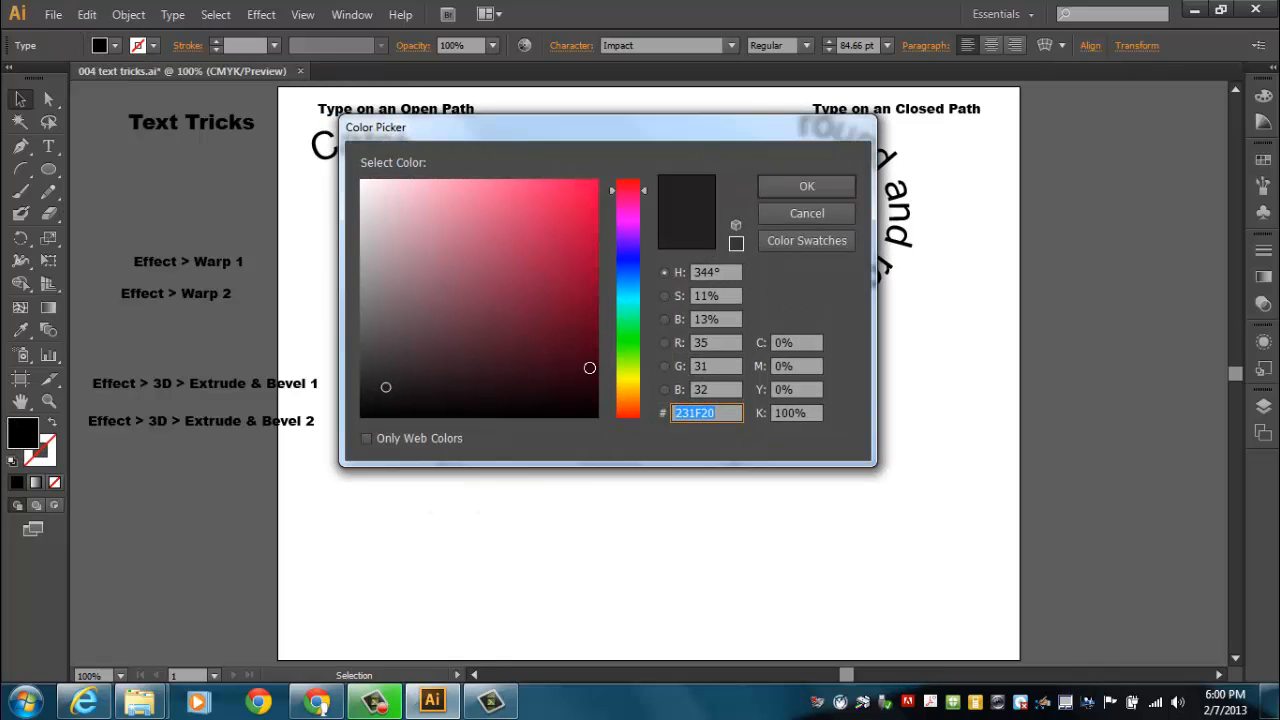
left_click_drag(625, 305, 628, 256)
left_click(586, 191)
left_click_drag(586, 191, 598, 189)
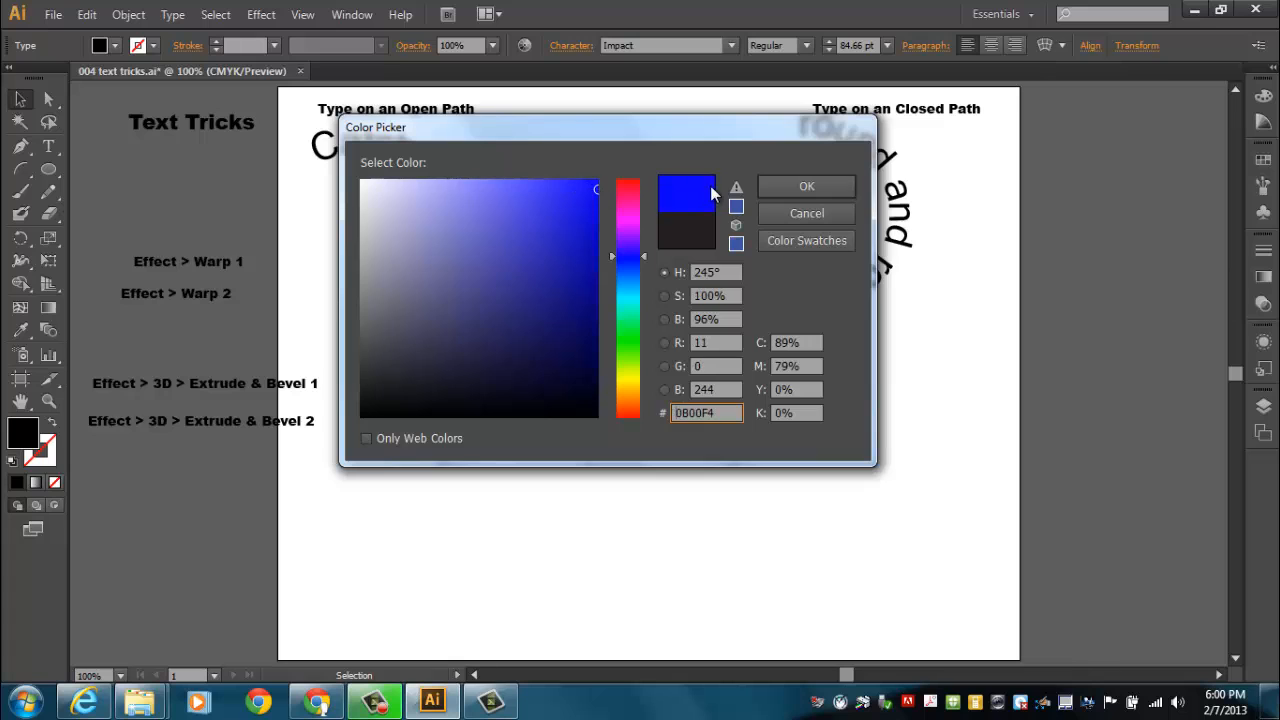
left_click(781, 191)
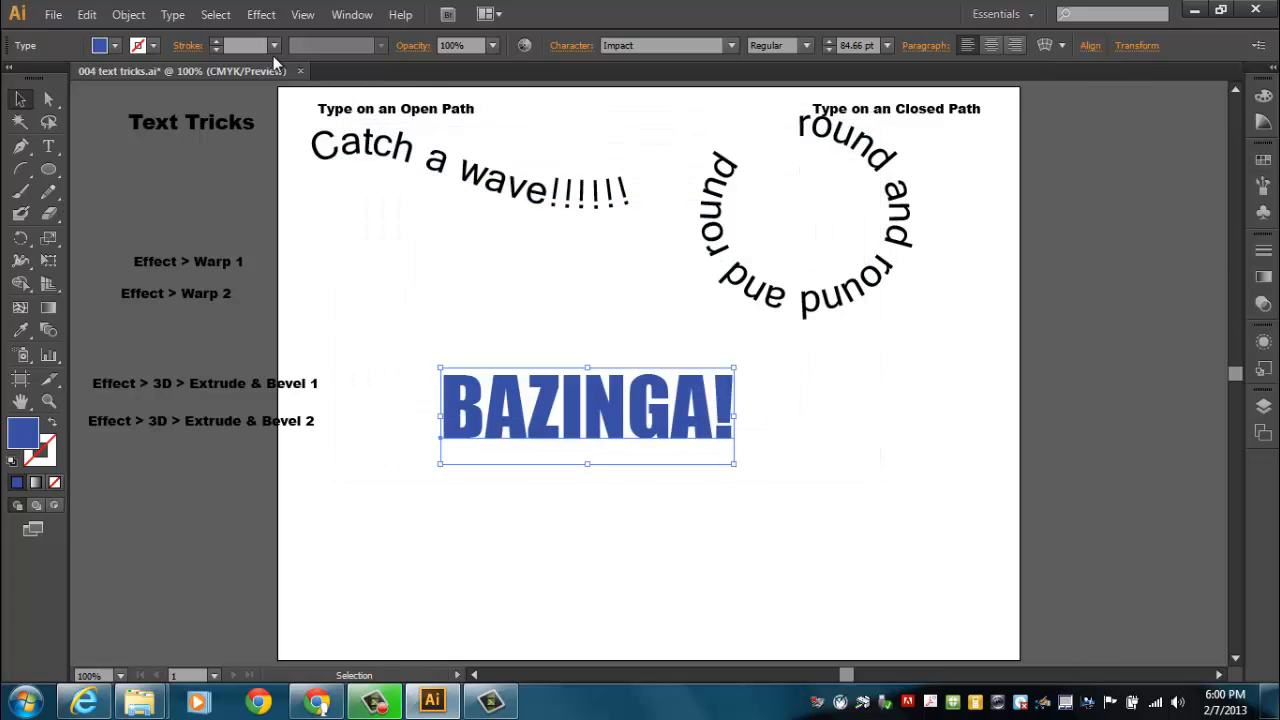
Give the BAZINGA! text a 3 pt black stroke and adjust its position on the artboard
left_click(215, 41)
left_click(215, 41)
left_click(215, 41)
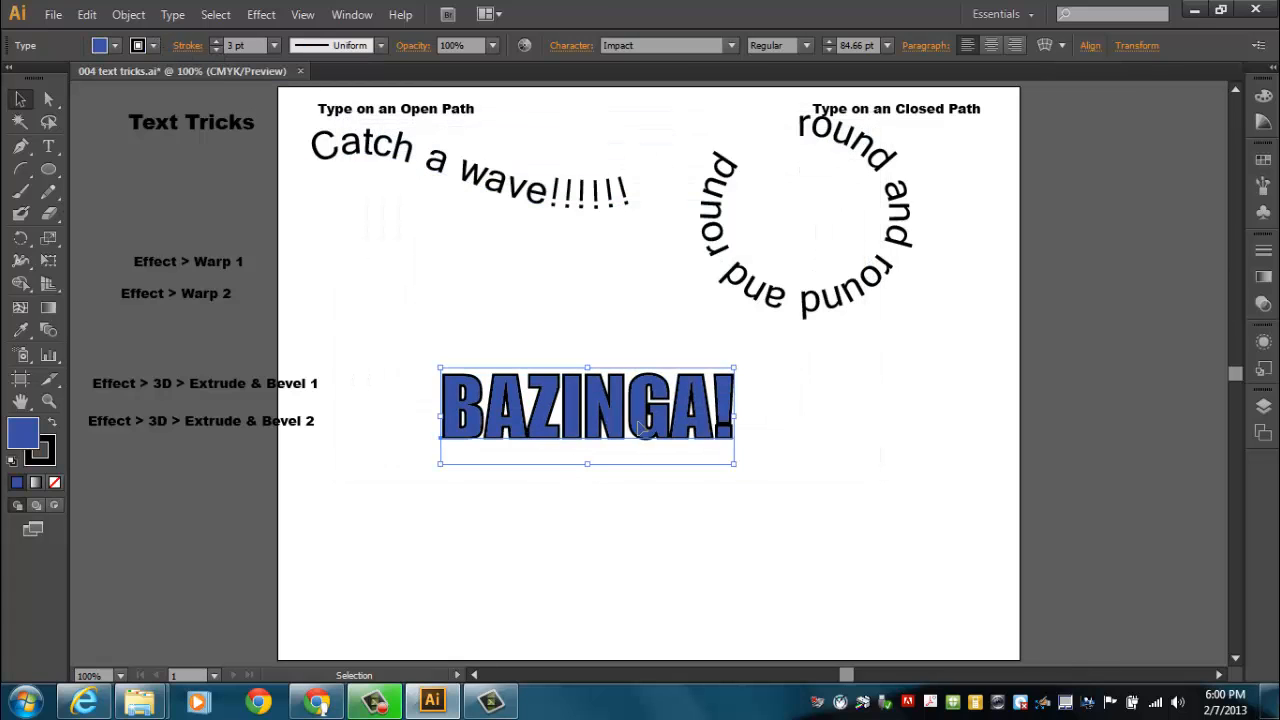
left_click_drag(641, 425, 657, 446)
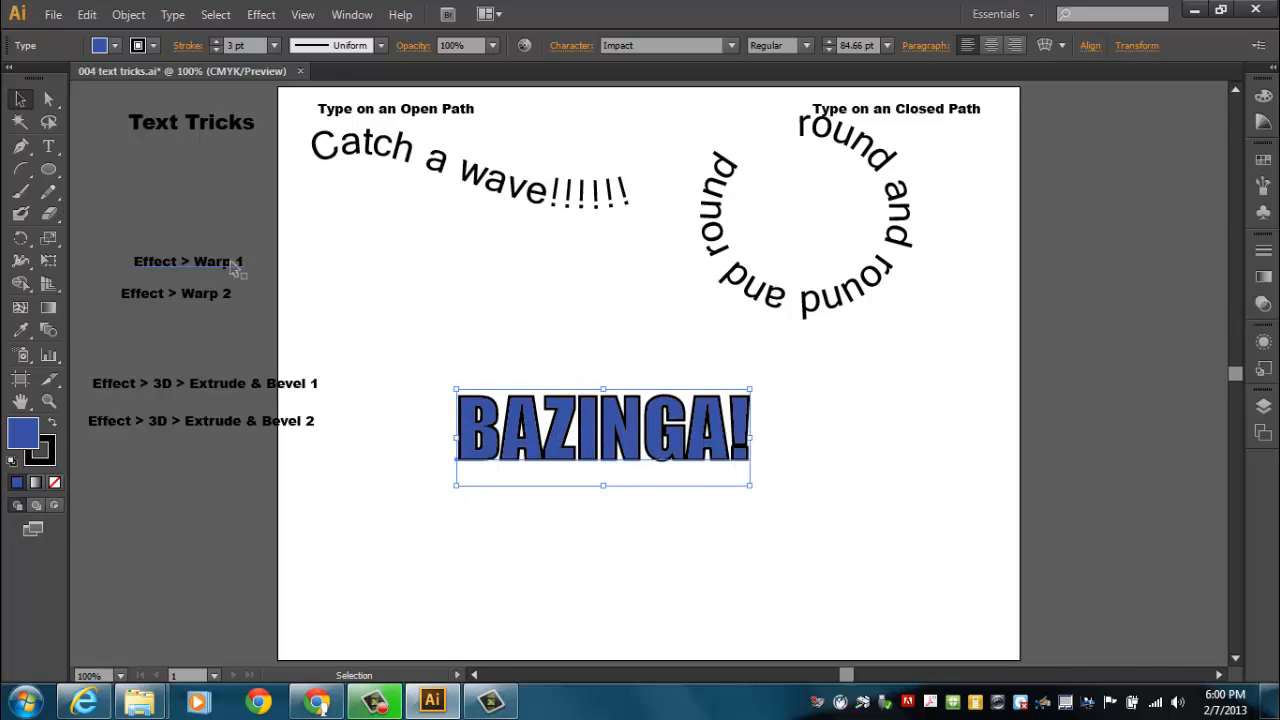
left_click_drag(634, 454, 598, 419)
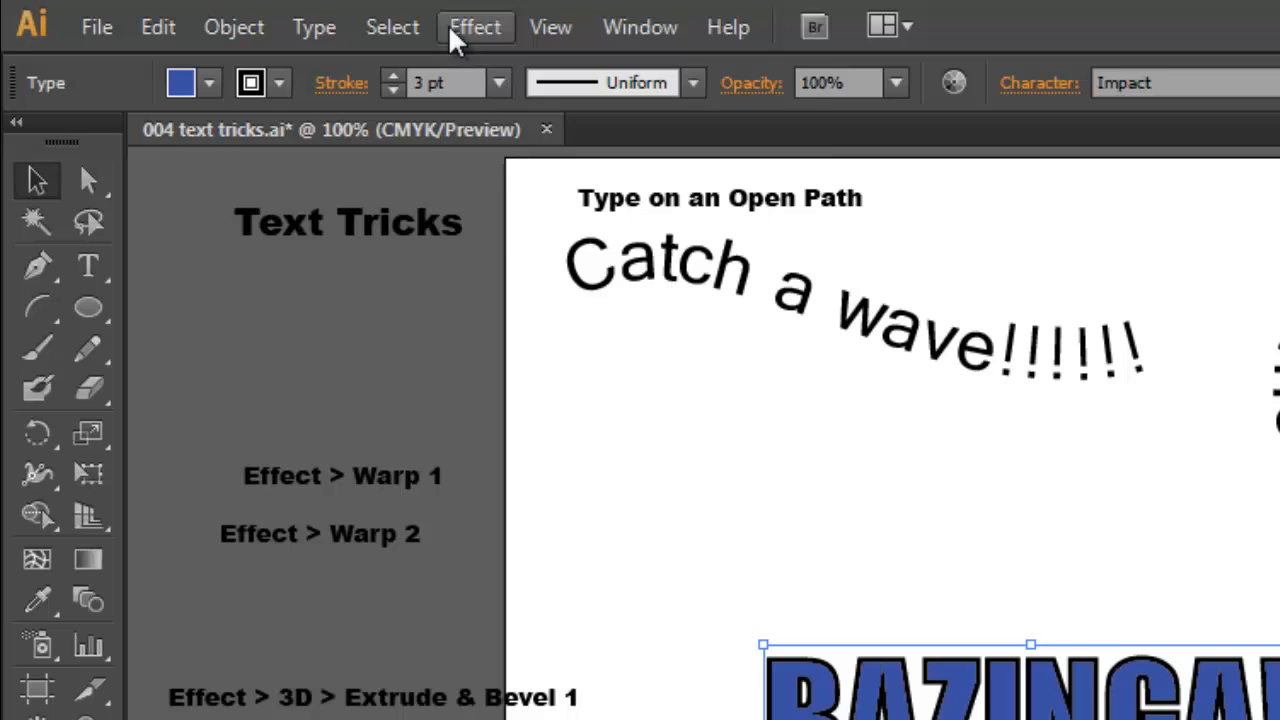
Set up a horizontal Flag warp on the BAZINGA! text with the preview on and the bend at 32%
left_click(474, 27)
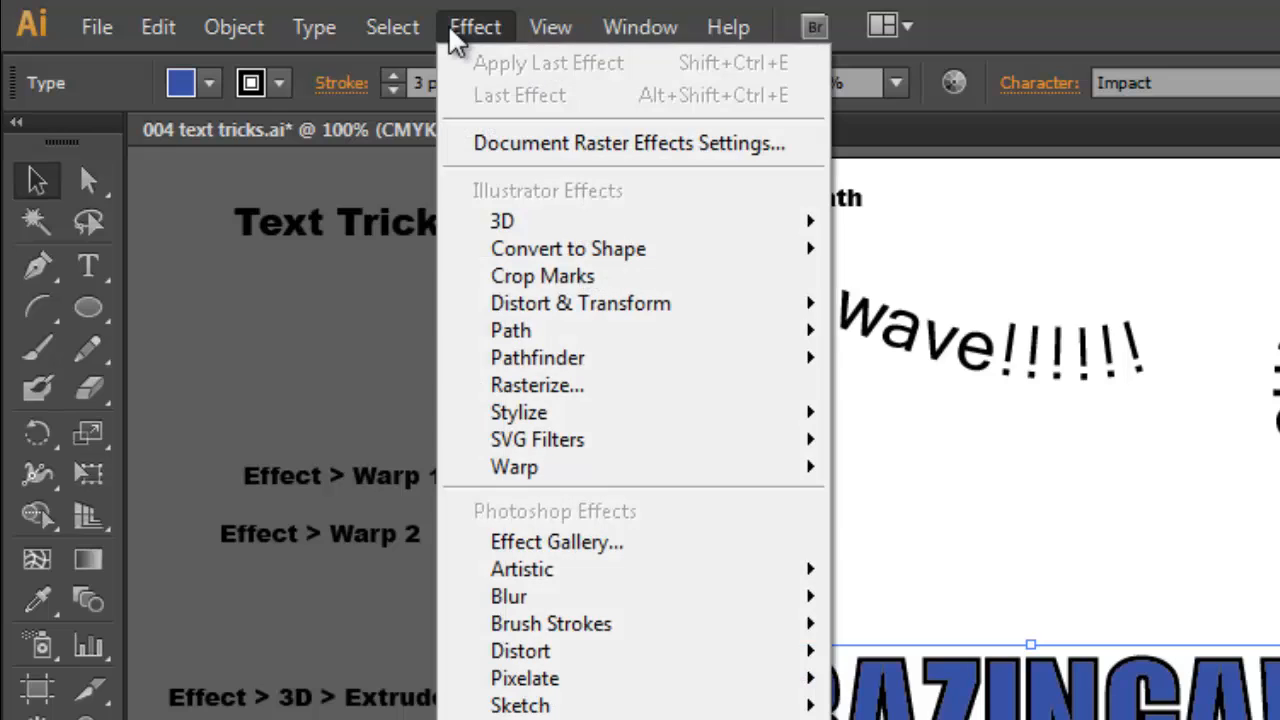
mouse_move(677, 480)
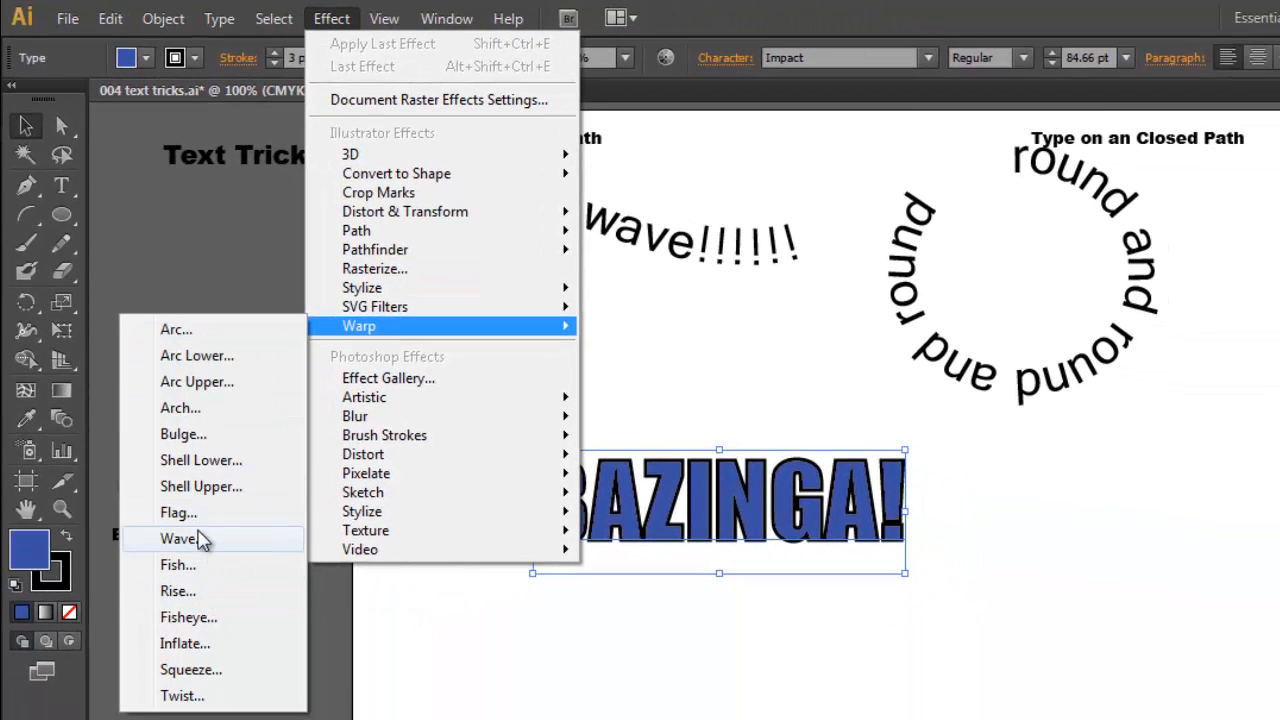
left_click(194, 514)
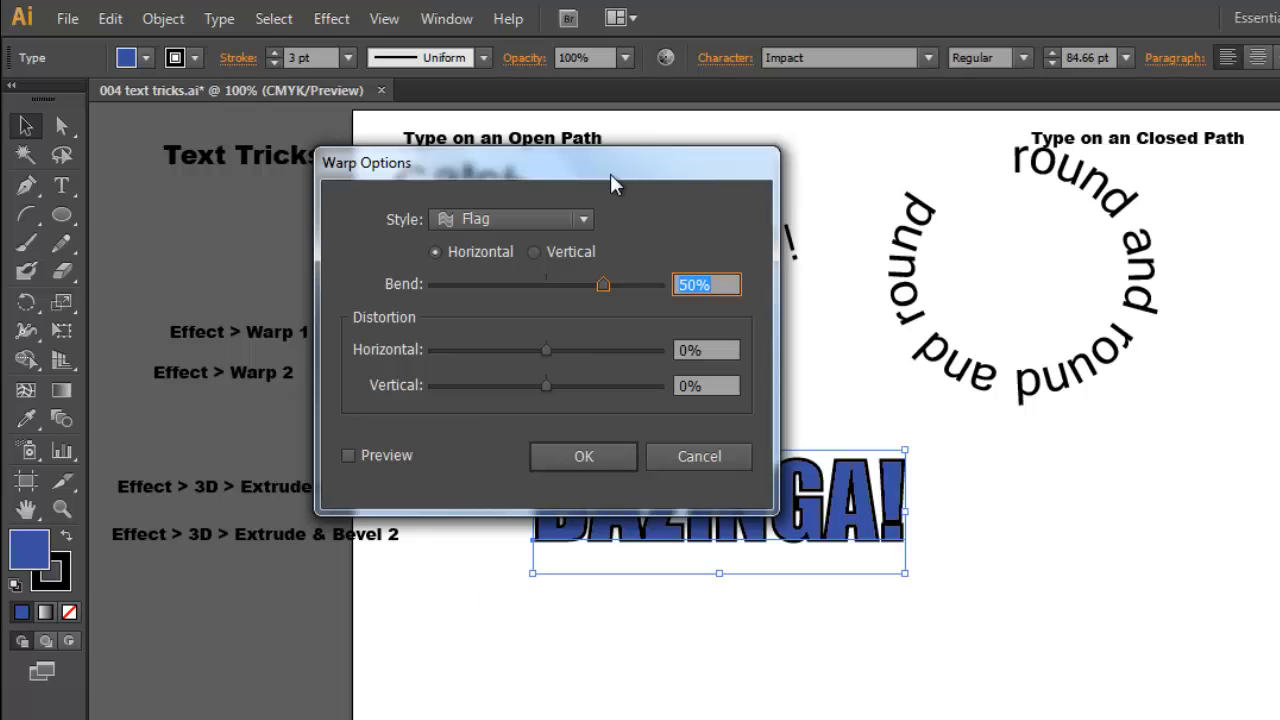
left_click_drag(610, 173, 1250, 179)
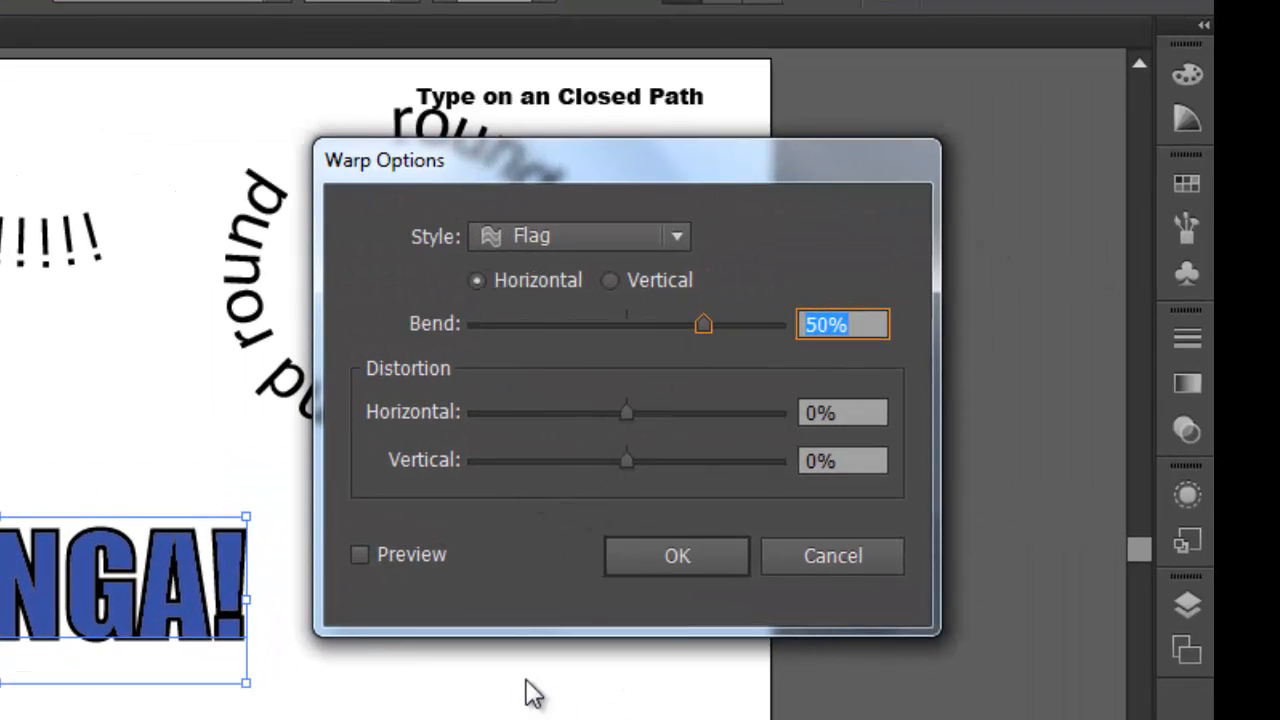
left_click(359, 554)
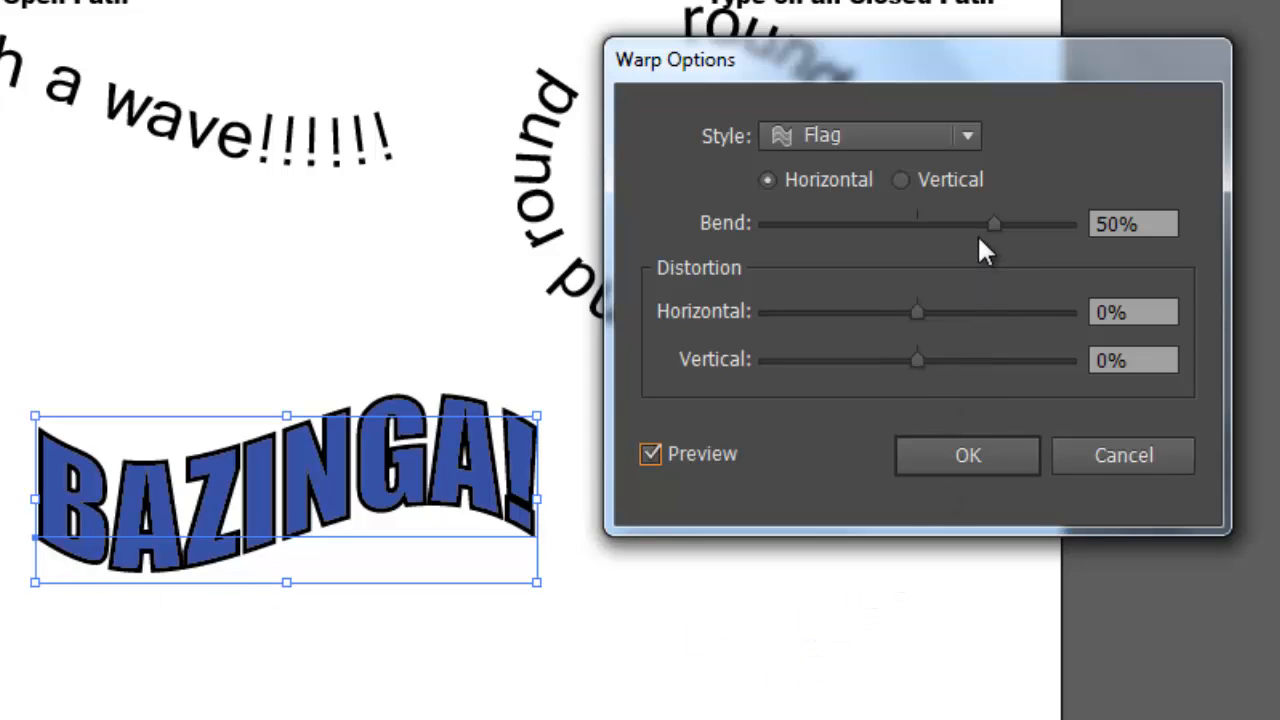
left_click_drag(995, 224, 966, 224)
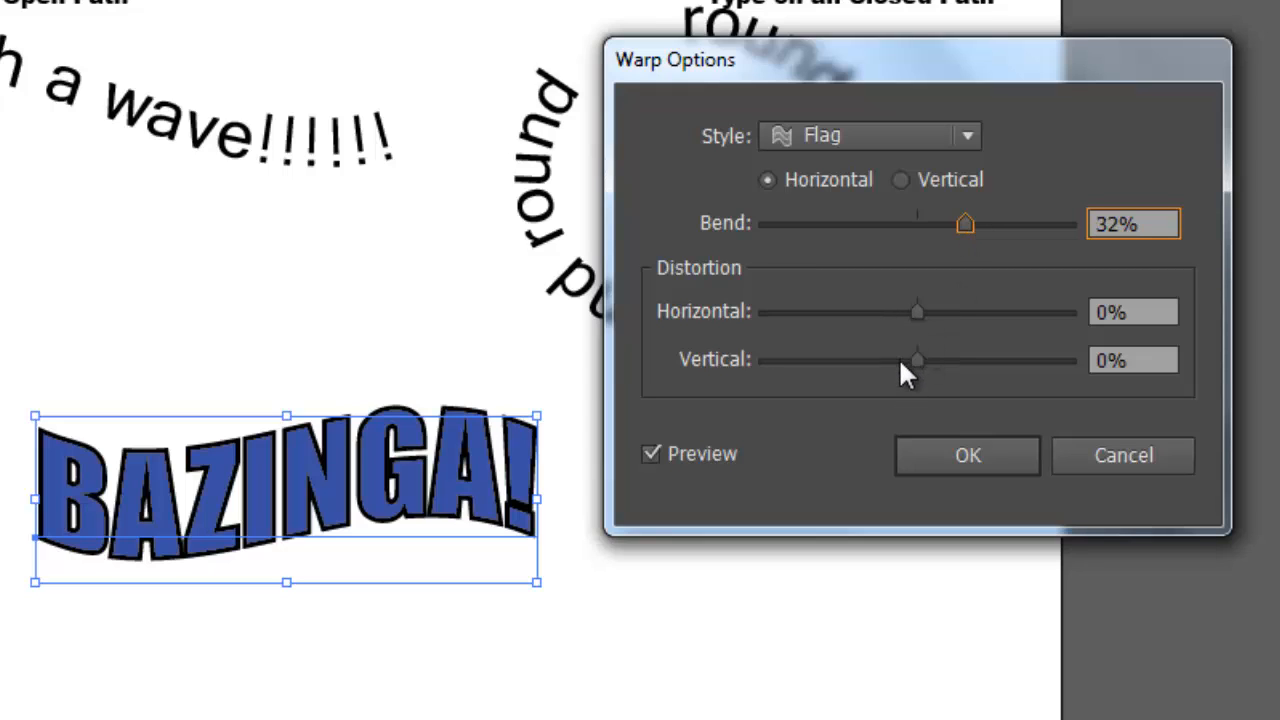
Try the Wave warp style with a 40% bend on the BAZINGA! text, followed by the Inflate and Fish styles
left_click(893, 140)
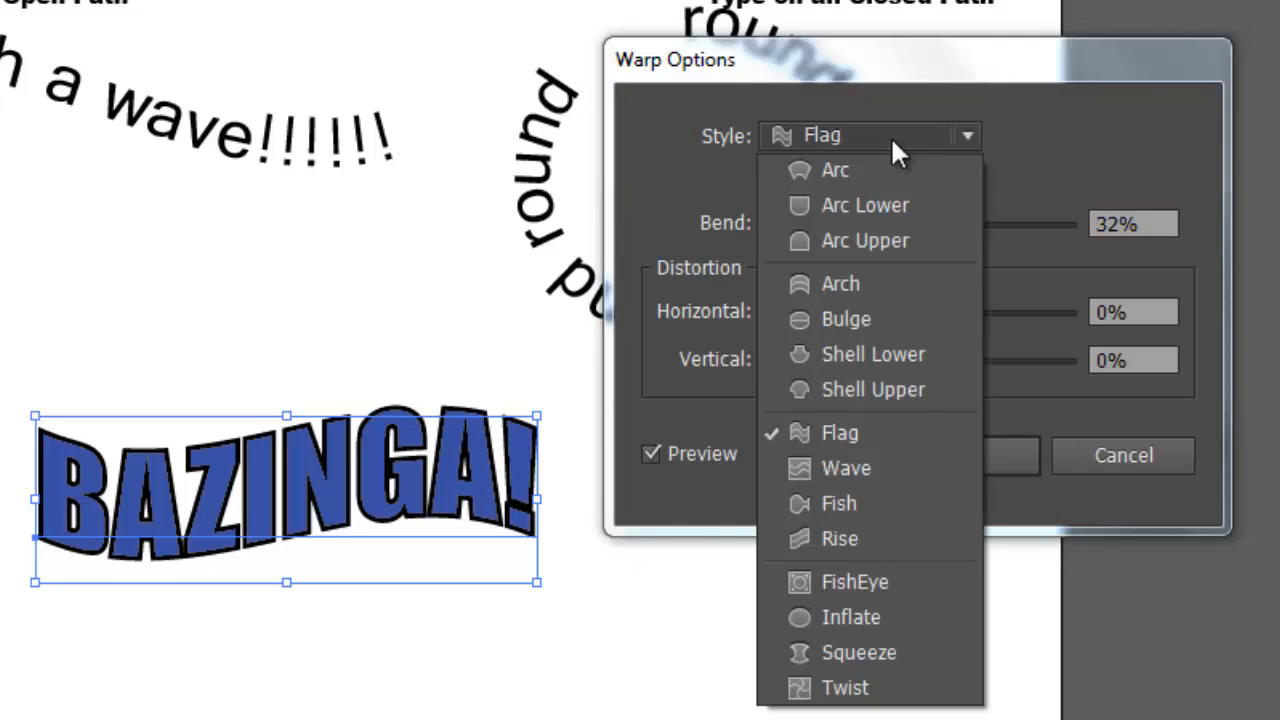
left_click(868, 466)
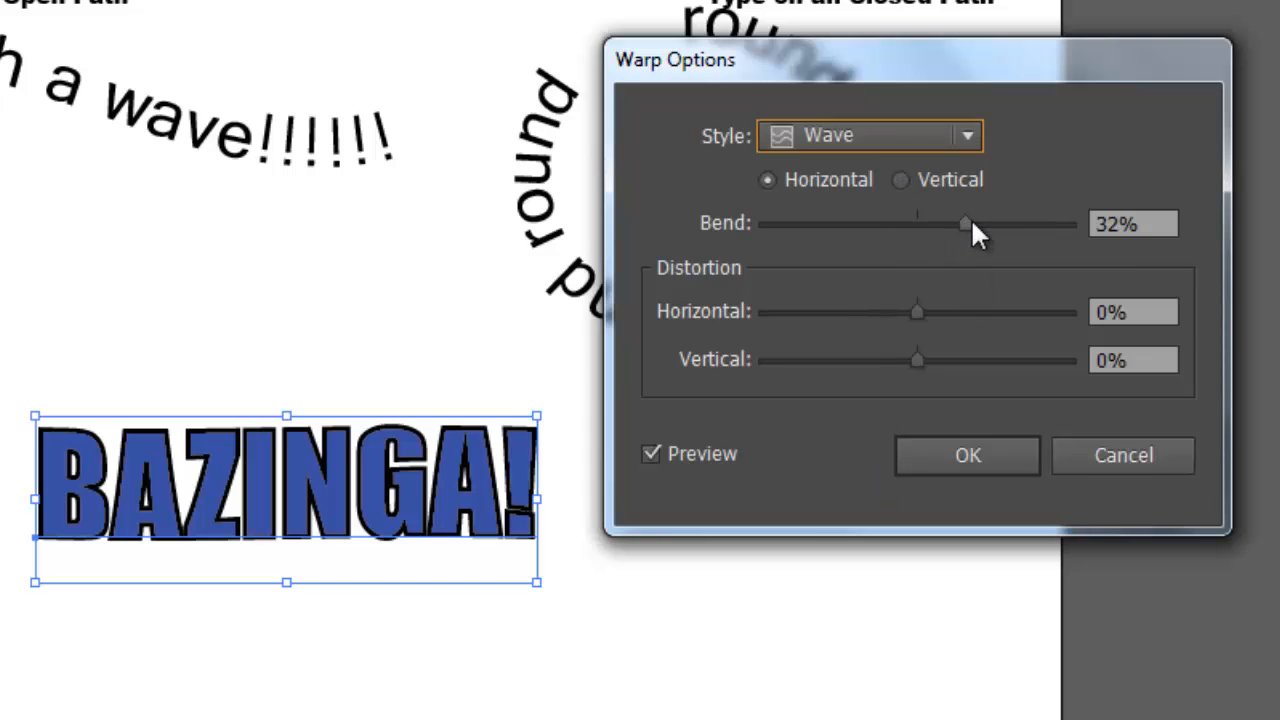
left_click_drag(972, 222, 985, 228)
left_click(898, 136)
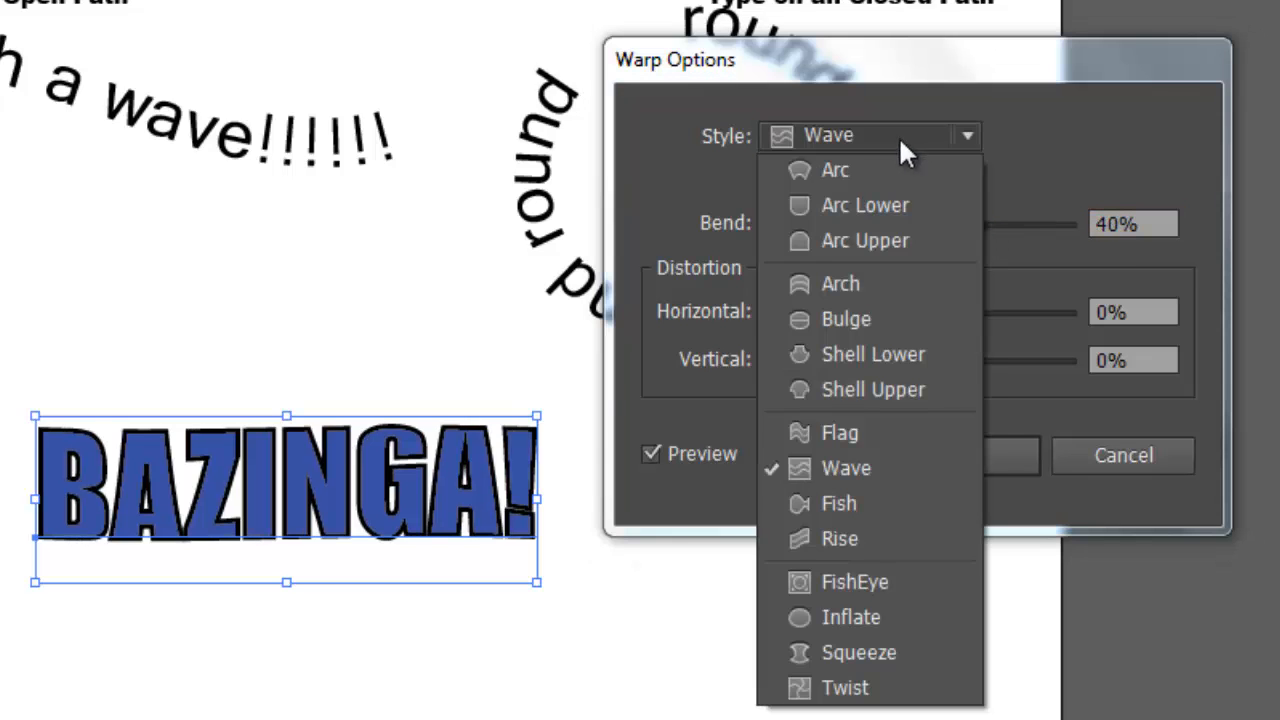
left_click(854, 605)
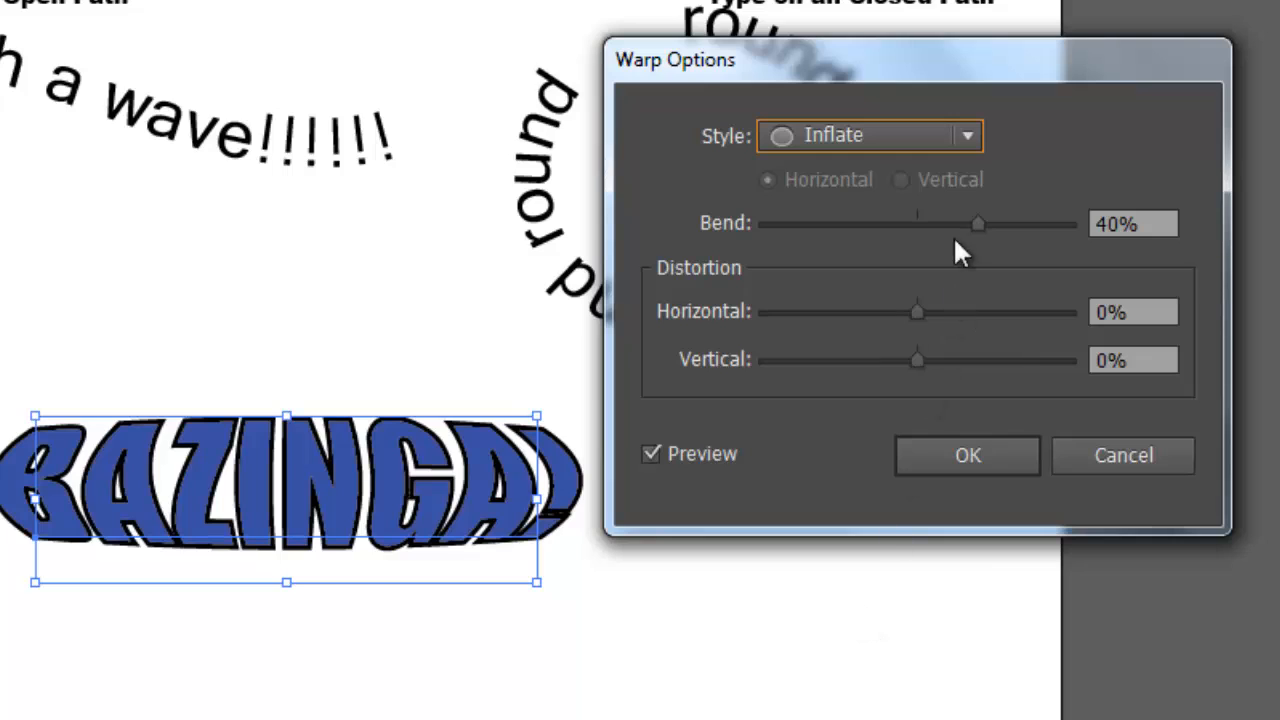
left_click(903, 137)
left_click(860, 506)
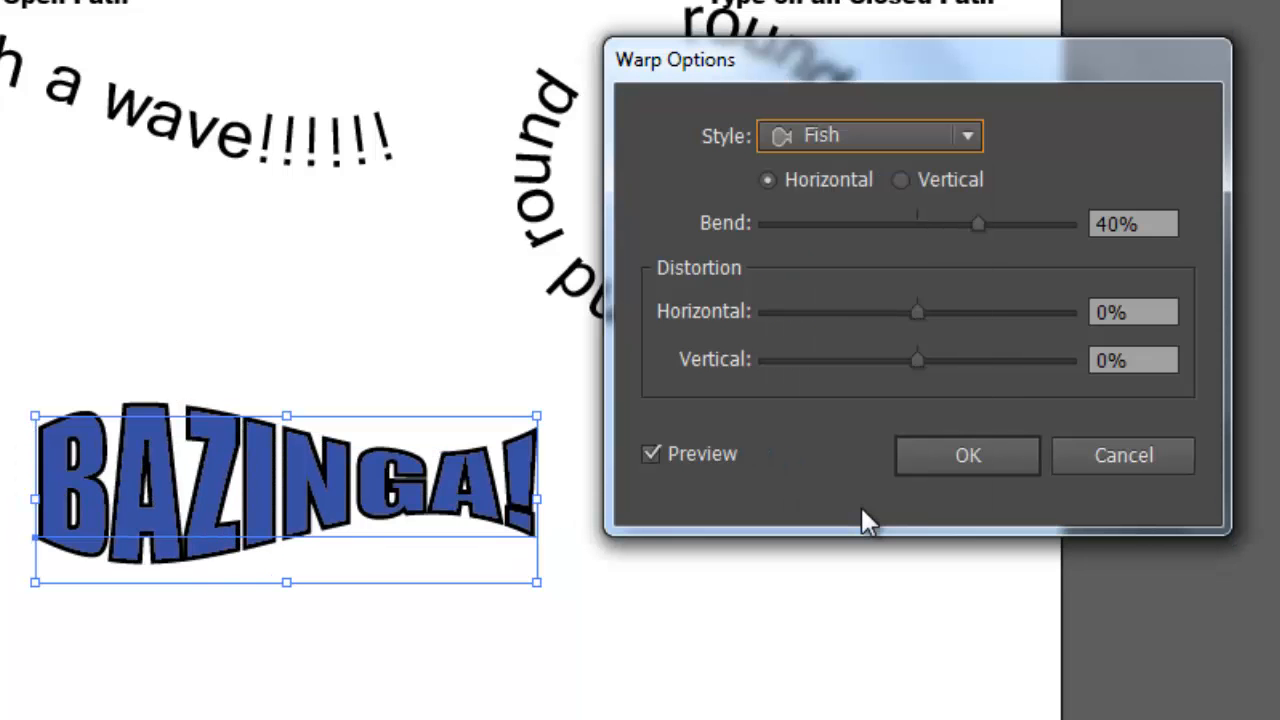
Change the BAZINGA! warp style to Arc Lower and set its bend to 51%
left_click(905, 136)
left_click(878, 211)
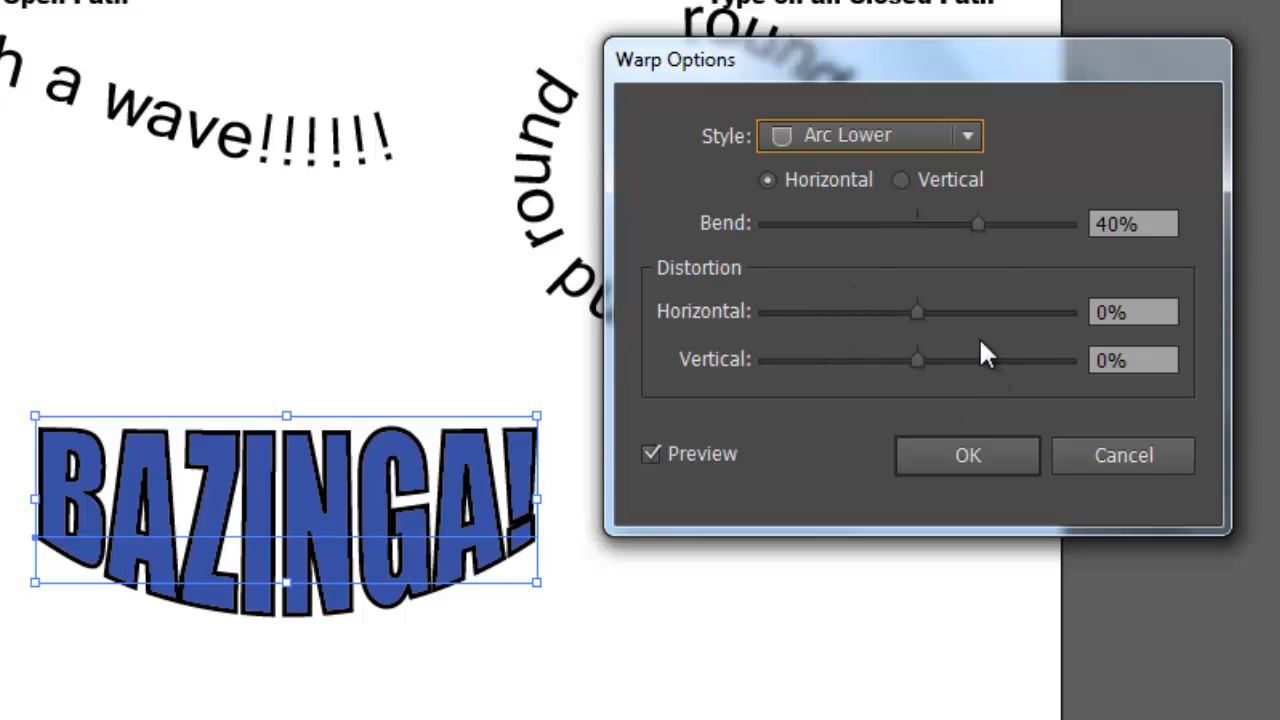
left_click_drag(979, 221, 995, 218)
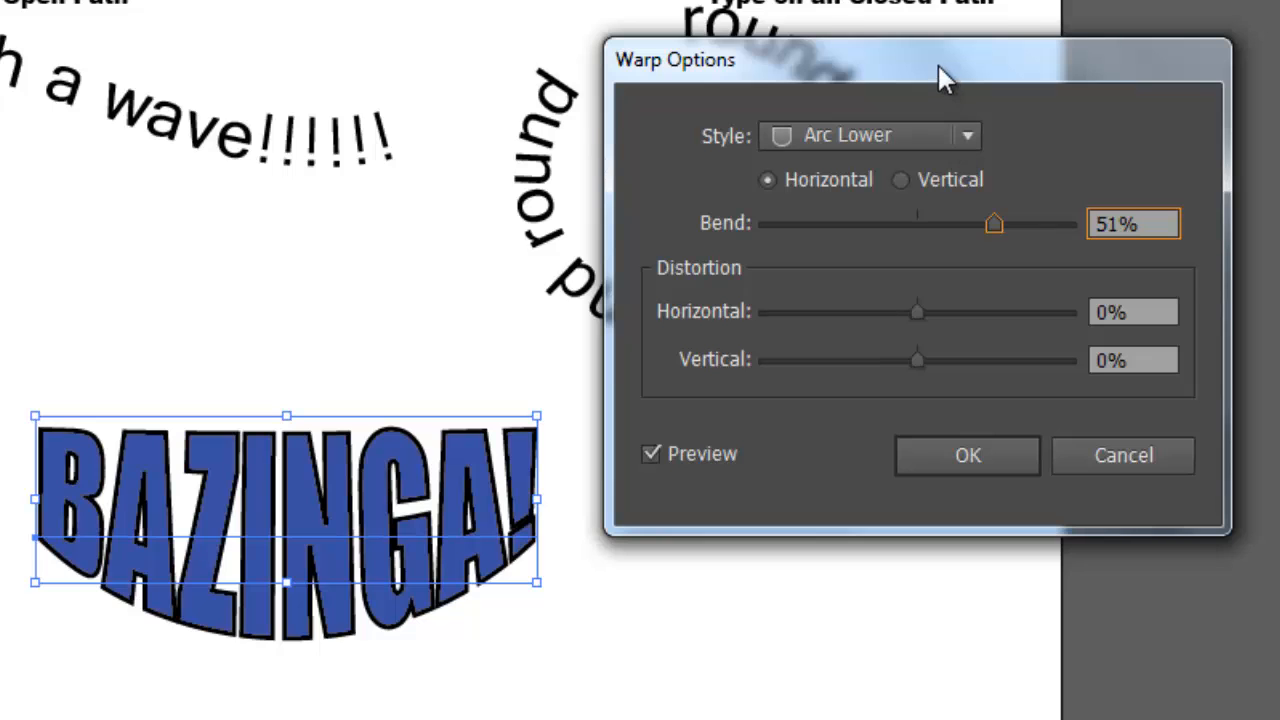
Apply the Arc Lower warp, then place the BAZINGA! text under the "Catch a wave" text with the "Effect > Warp 1" label above it
left_click_drag(937, 66, 903, 46)
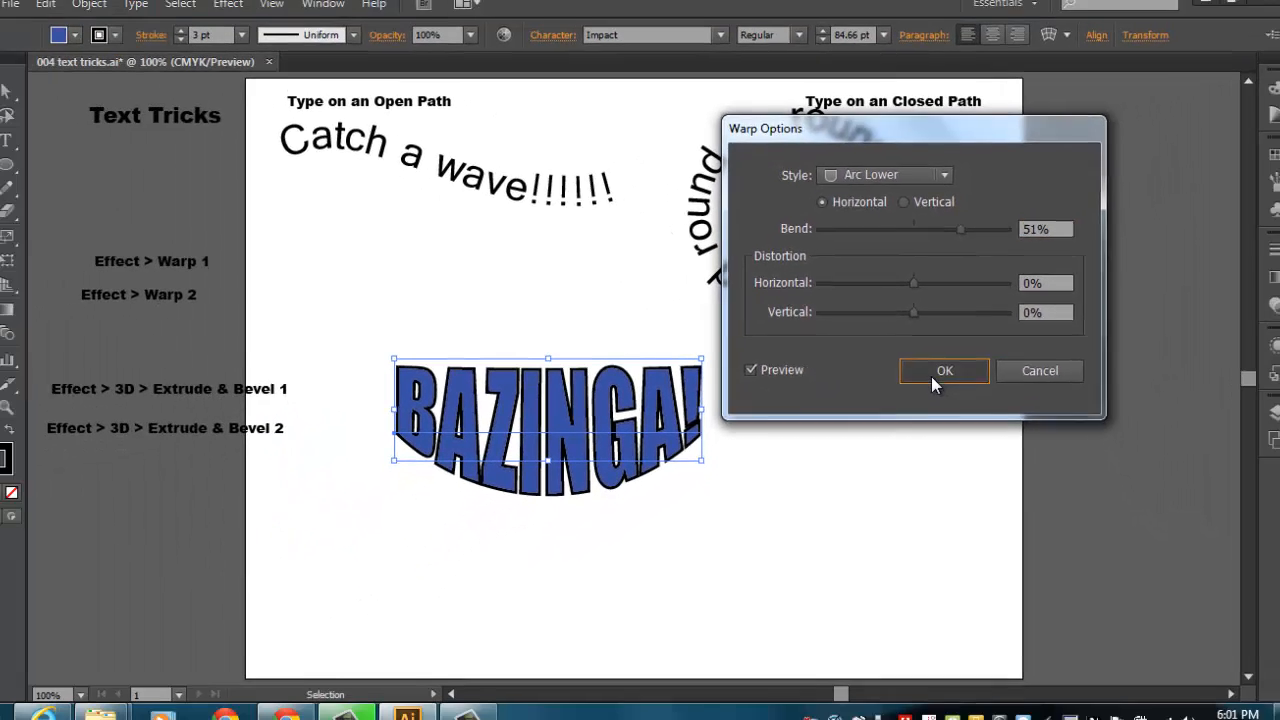
left_click(928, 433)
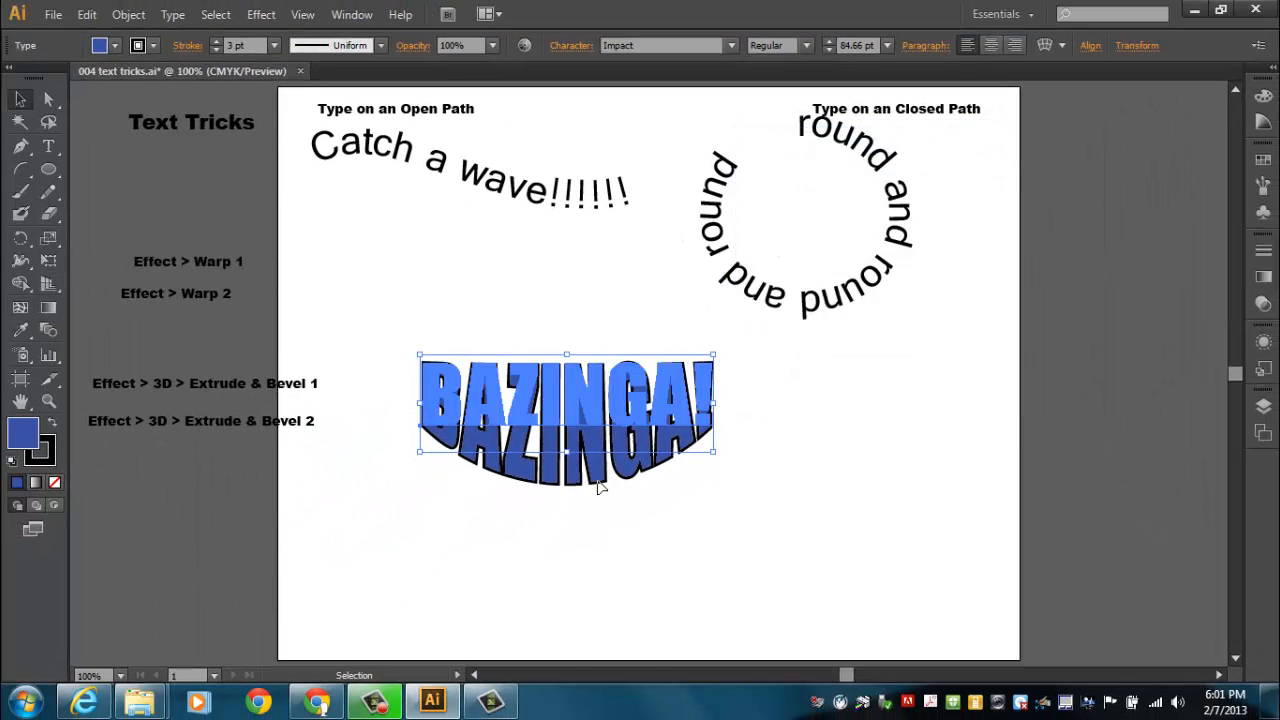
left_click_drag(598, 485, 511, 402)
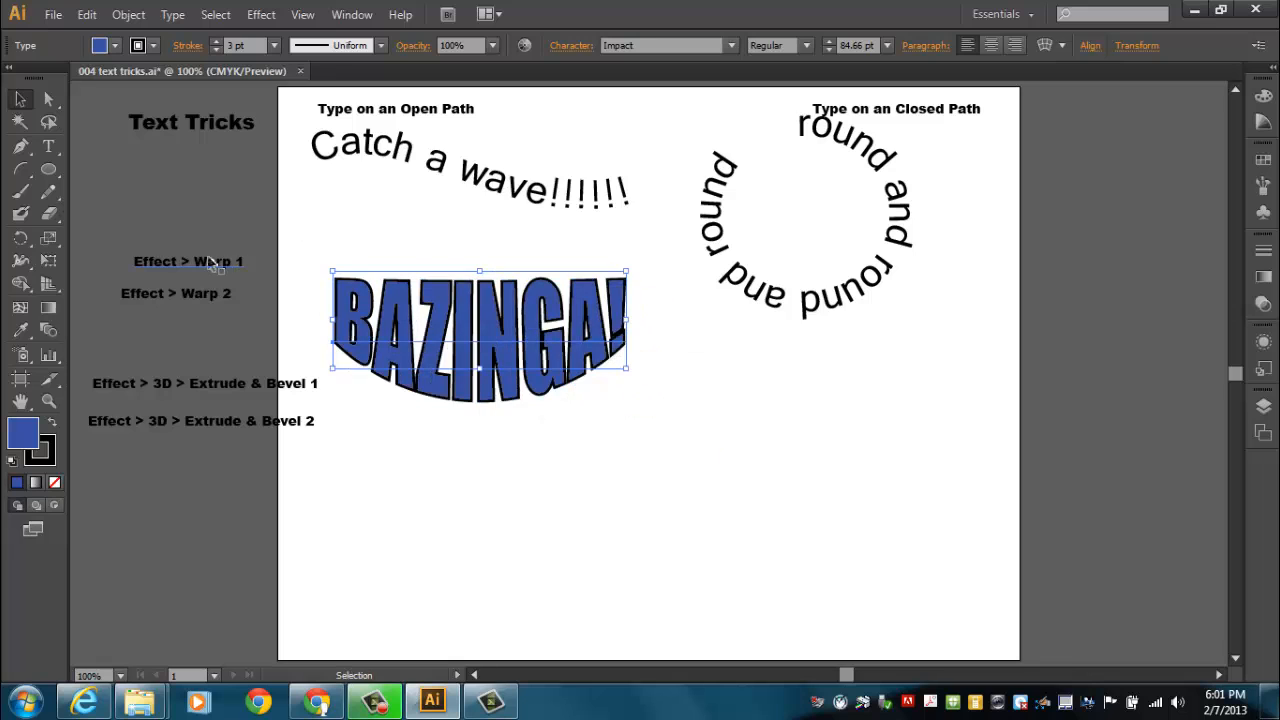
left_click_drag(212, 261, 458, 261)
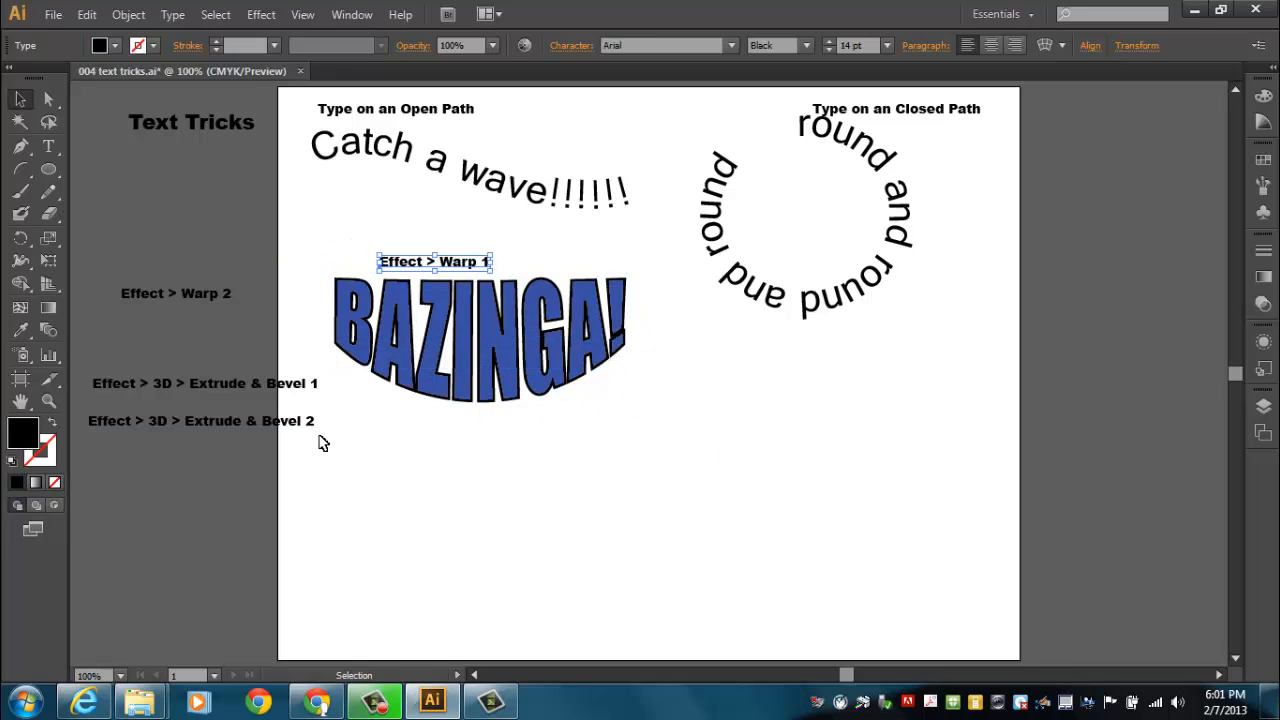
Add a second BAZINGA! text in the lower part of the artboard, enlarged to about 107 pt
left_click(48, 146)
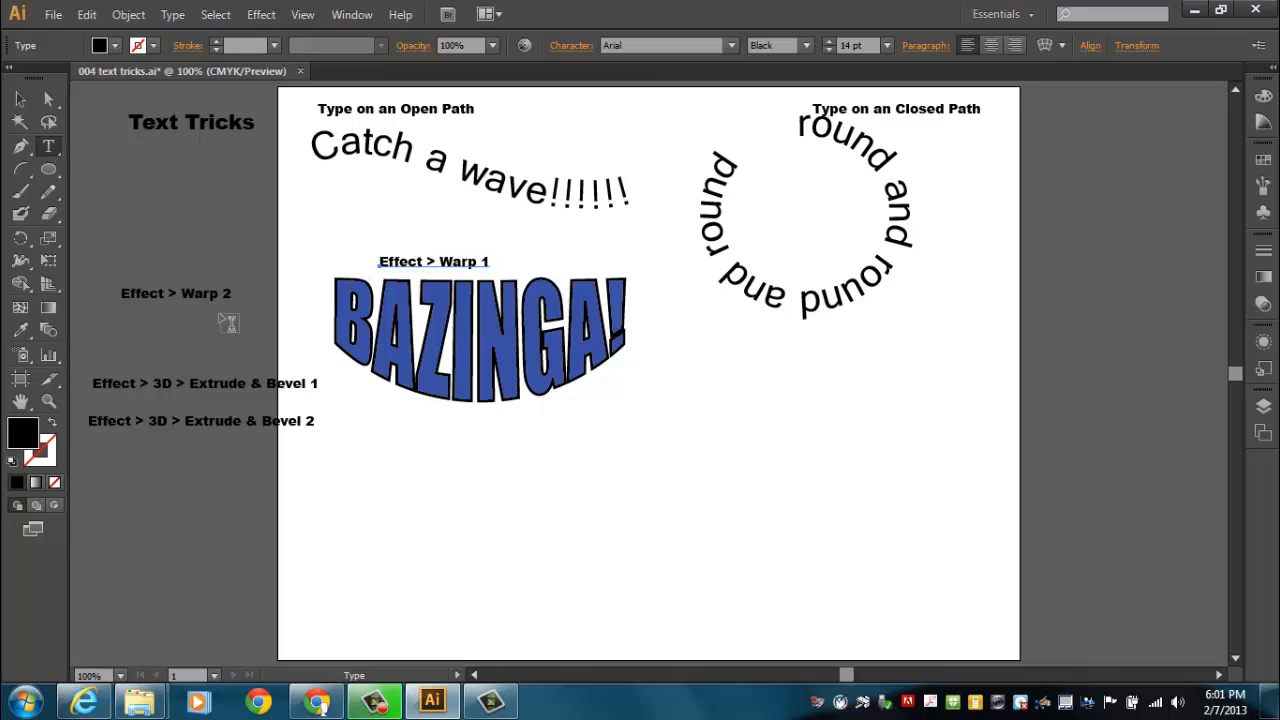
left_click(598, 553)
type("BAZINGA!")
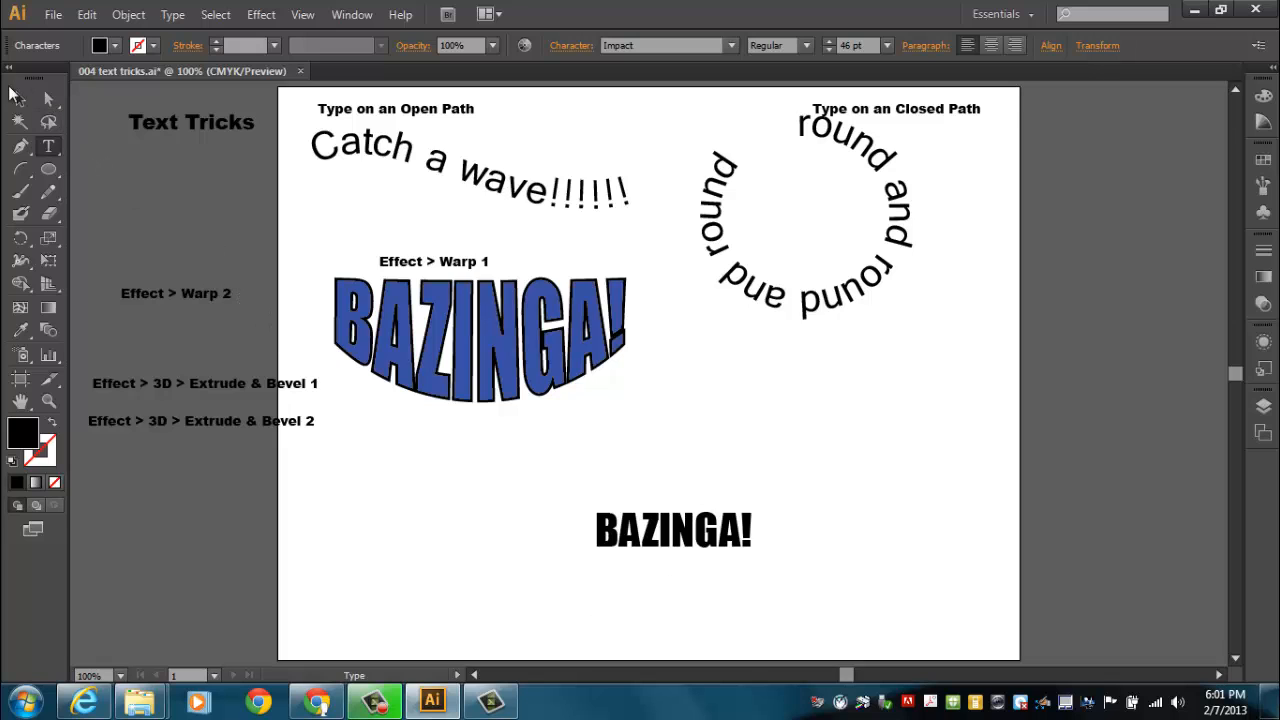
left_click(15, 95)
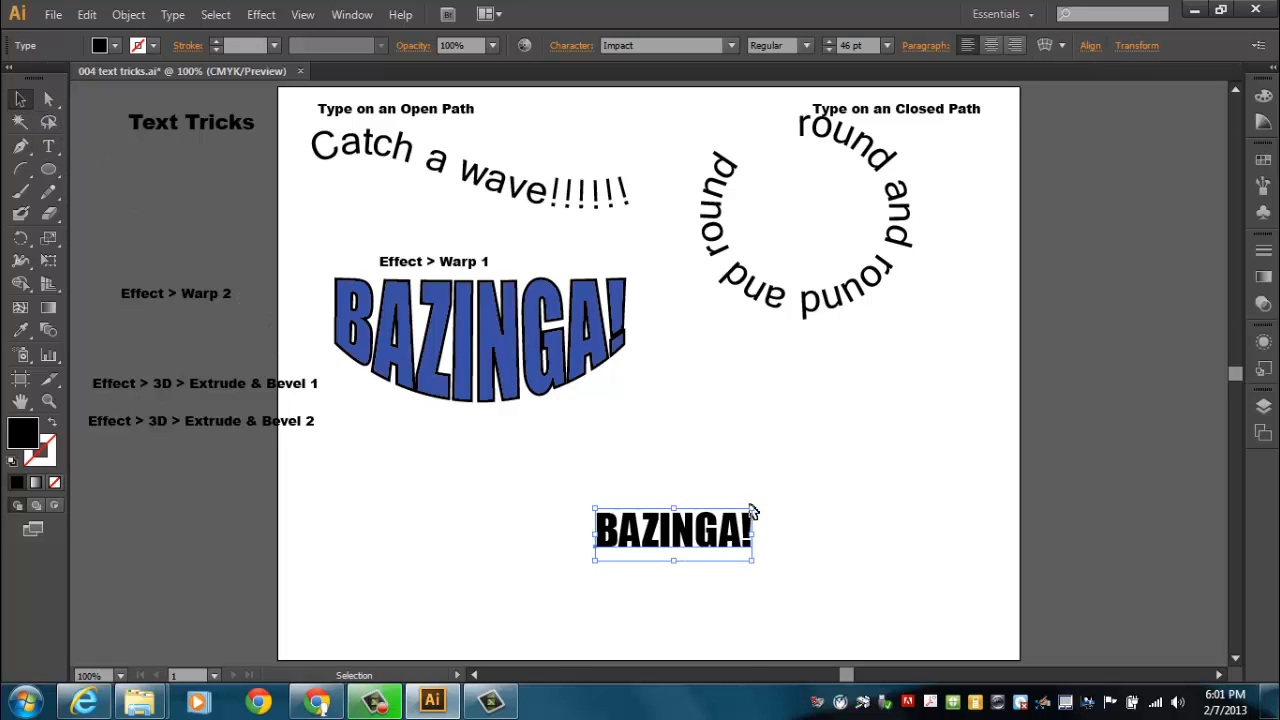
left_click_drag(756, 509, 889, 437)
left_click_drag(748, 533, 797, 513)
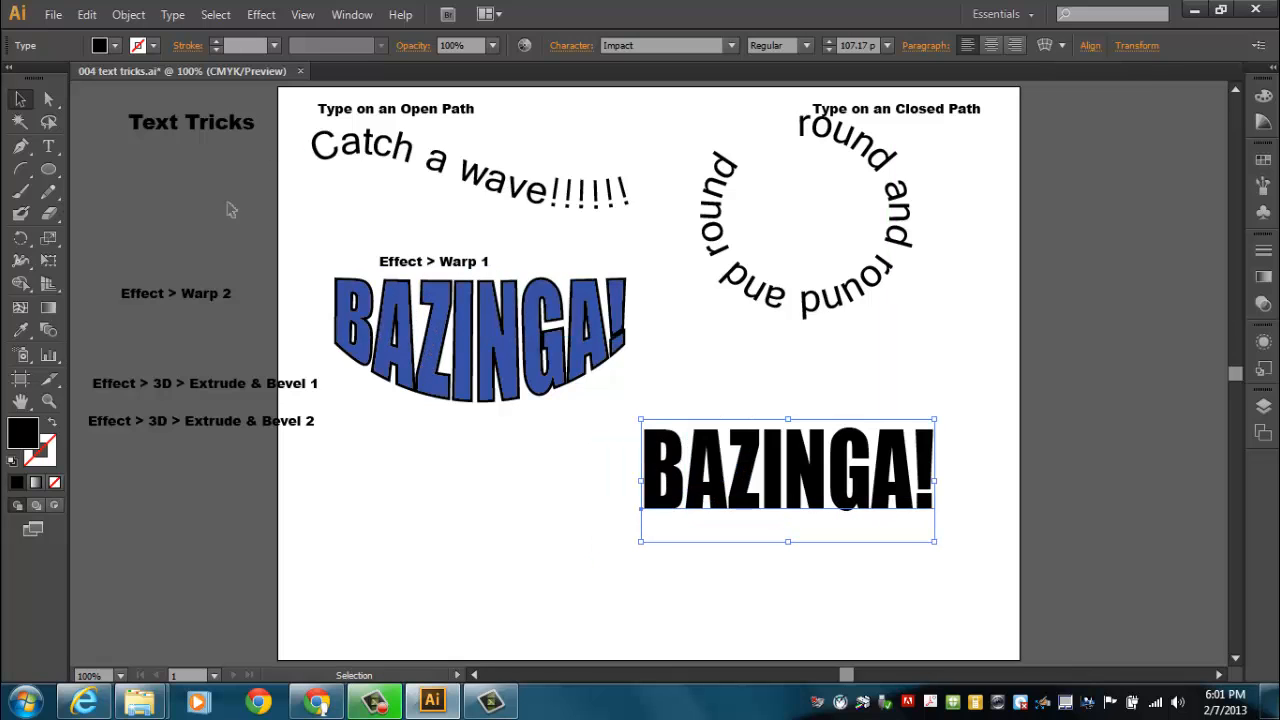
Fill the new BAZINGA! text with pure red, FF0000
double_click(30, 440)
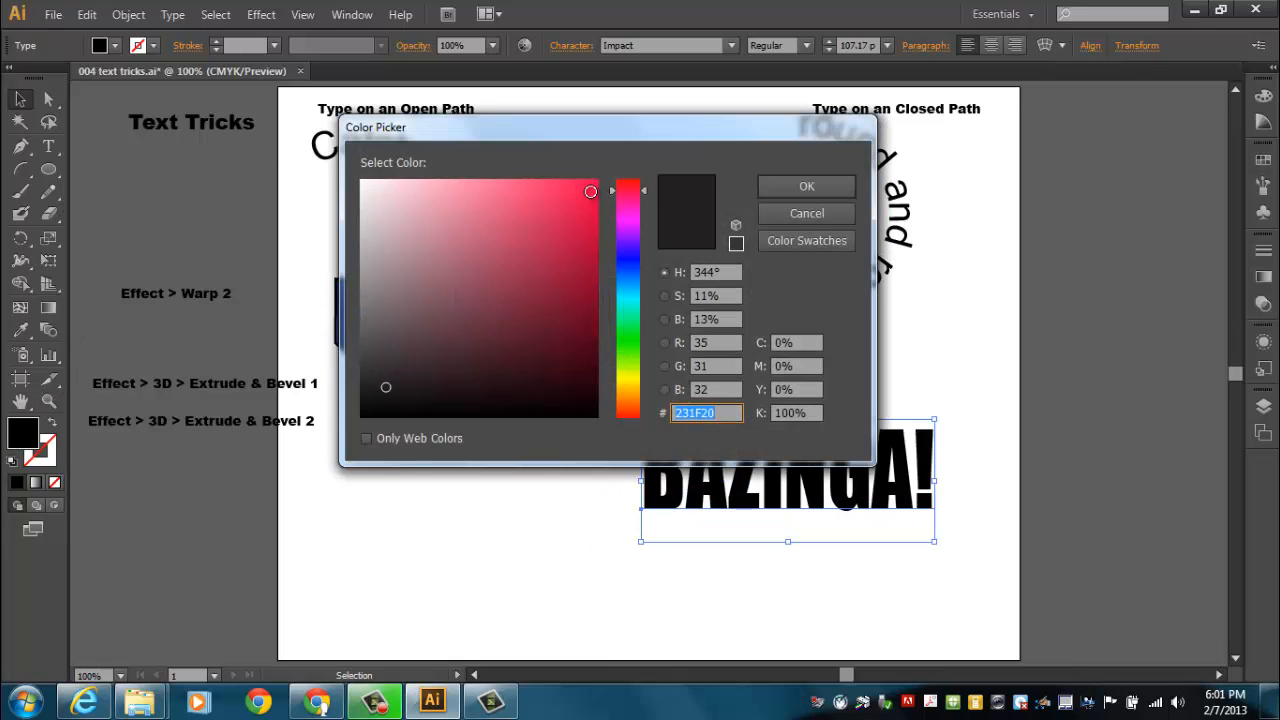
left_click(597, 181)
left_click_drag(643, 200, 645, 179)
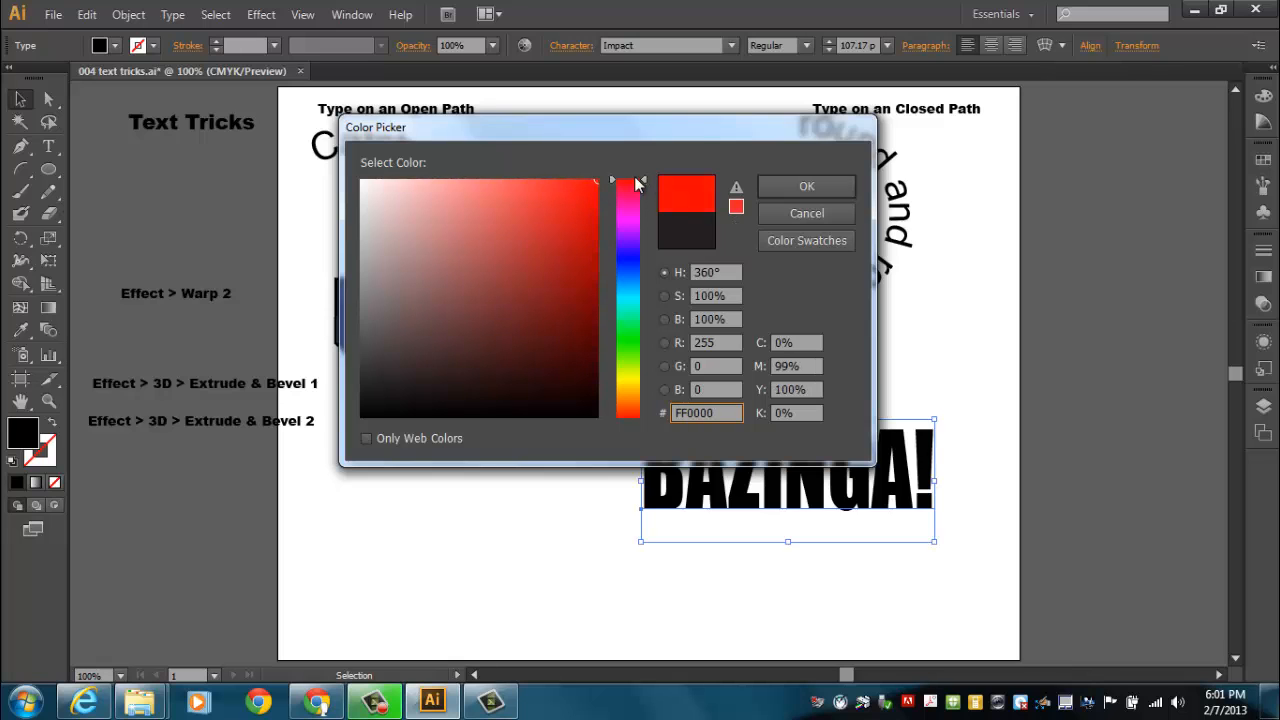
left_click(792, 189)
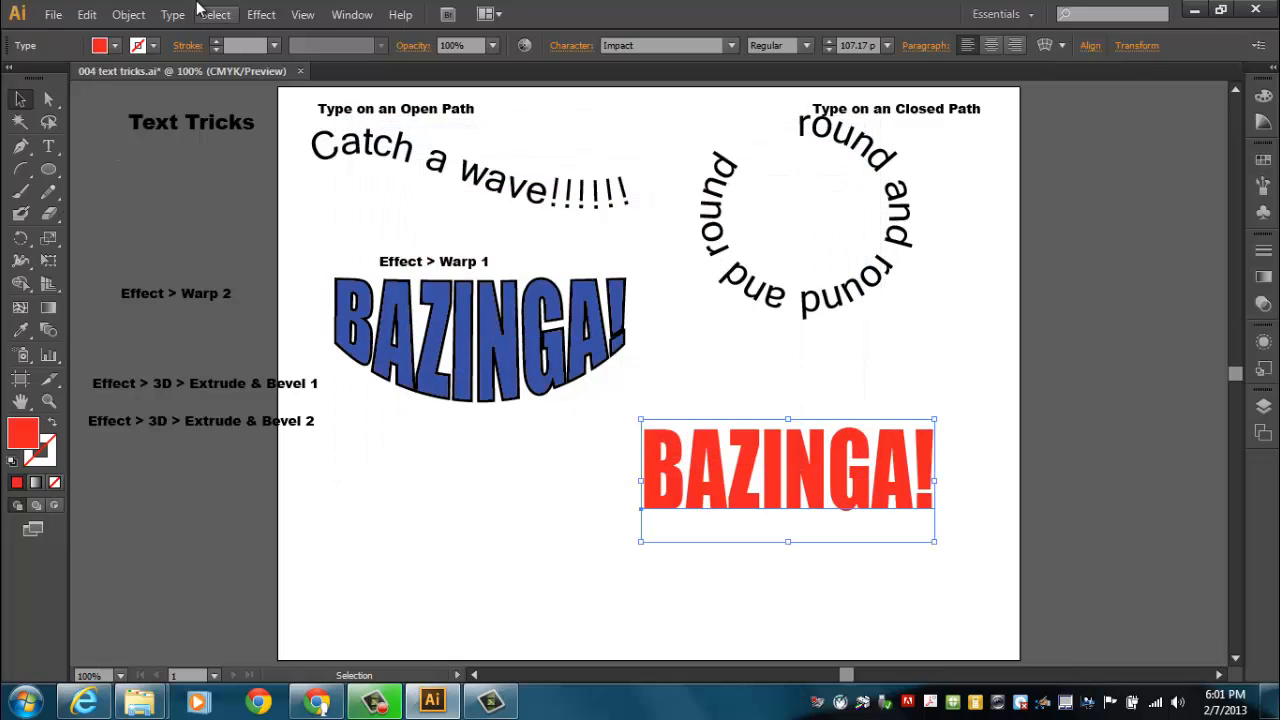
Apply a horizontal Rise warp with a 53% bend to the red BAZINGA! text
left_click(262, 15)
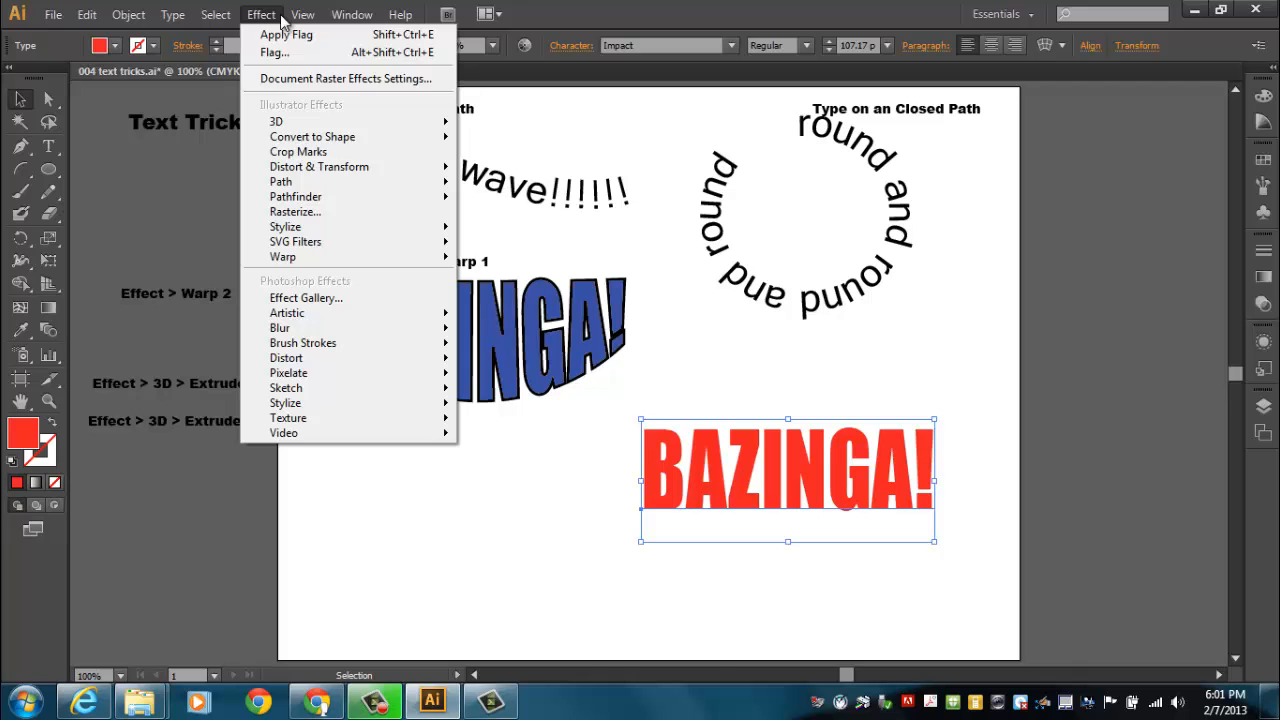
mouse_move(334, 259)
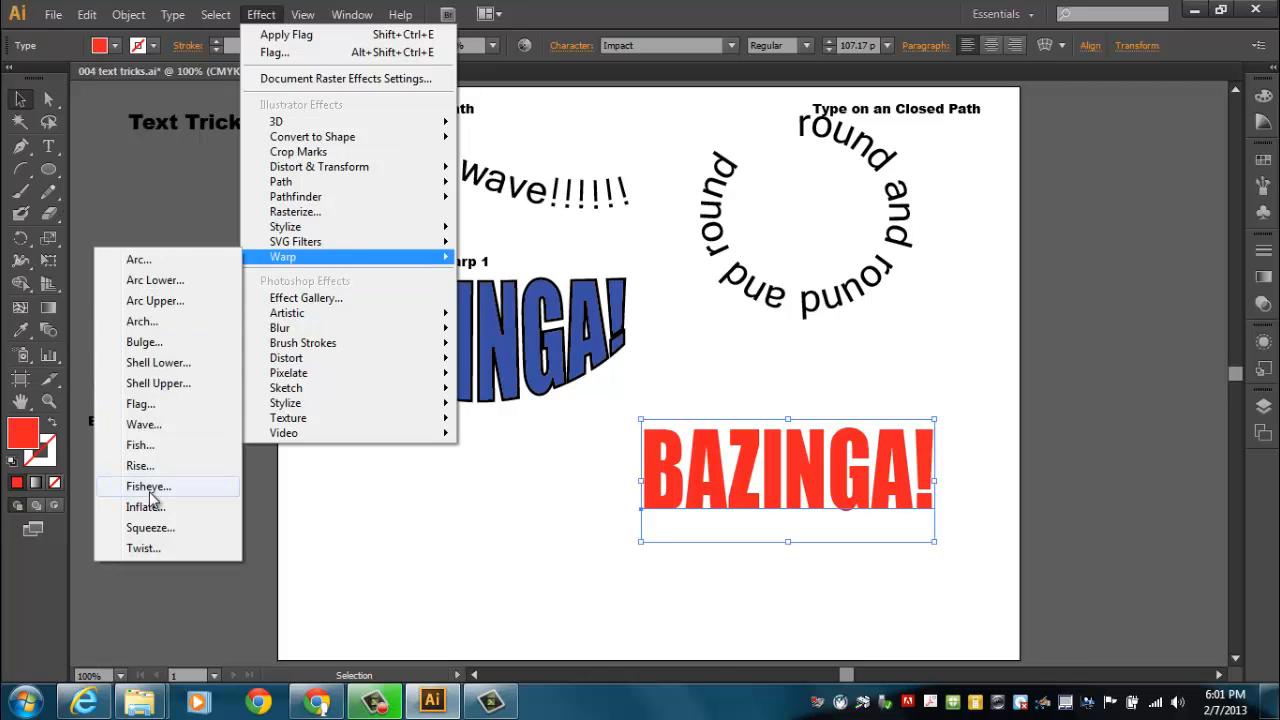
left_click(152, 466)
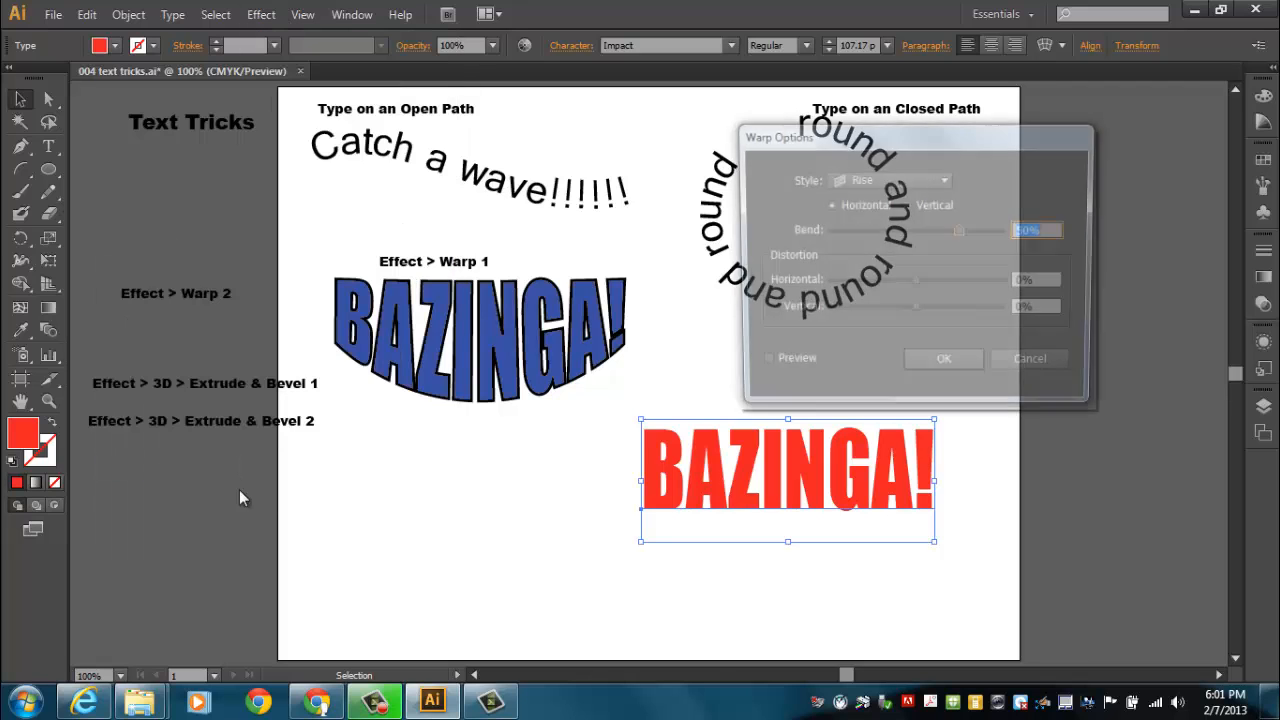
left_click(760, 366)
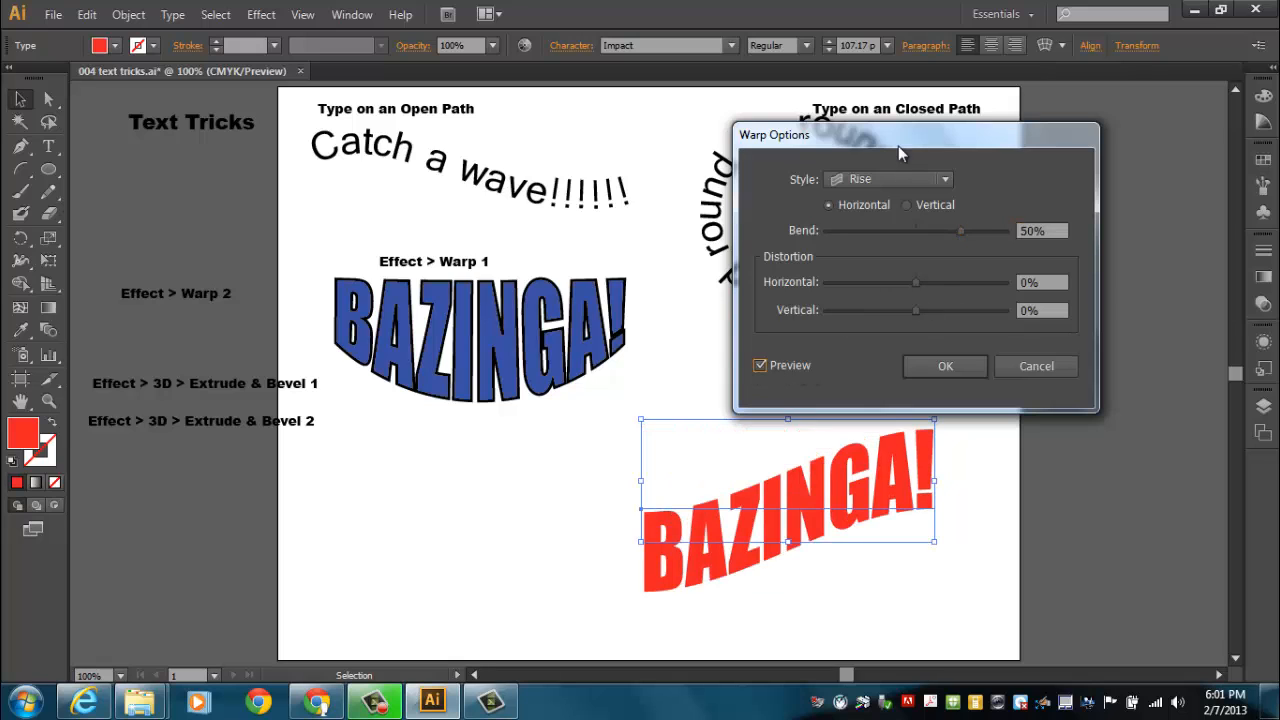
left_click_drag(898, 140, 1018, 116)
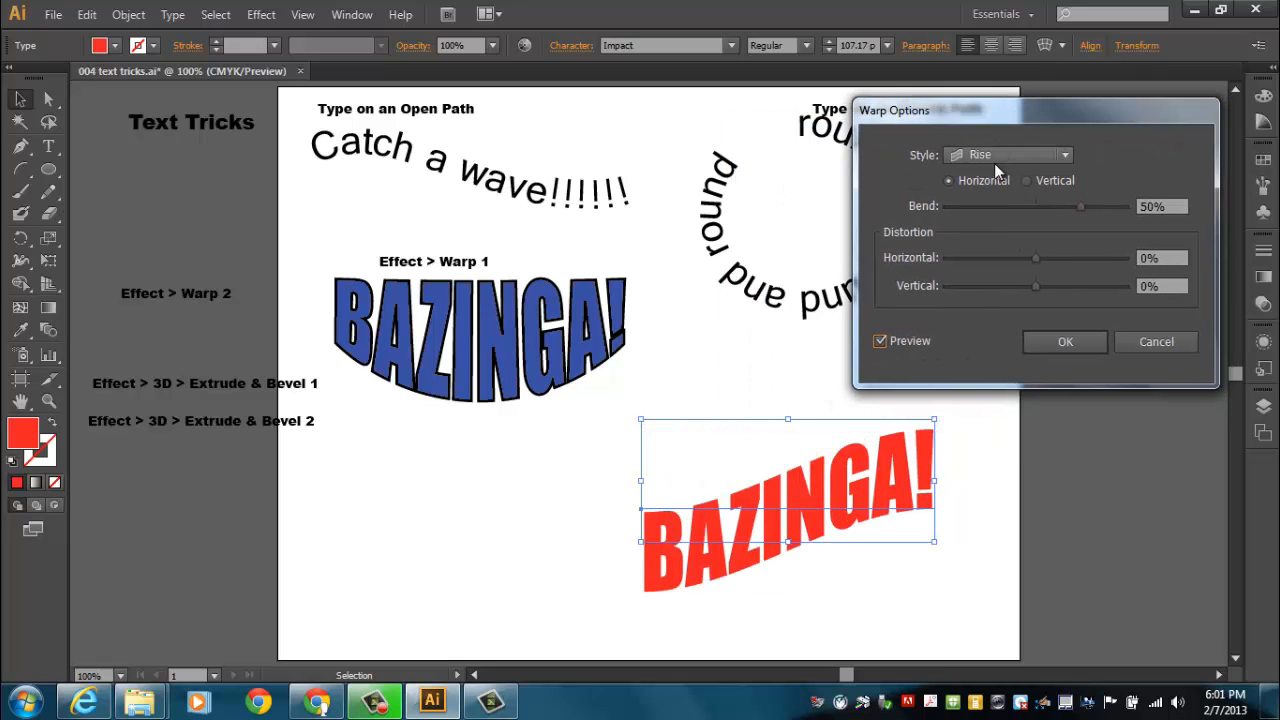
left_click(1011, 154)
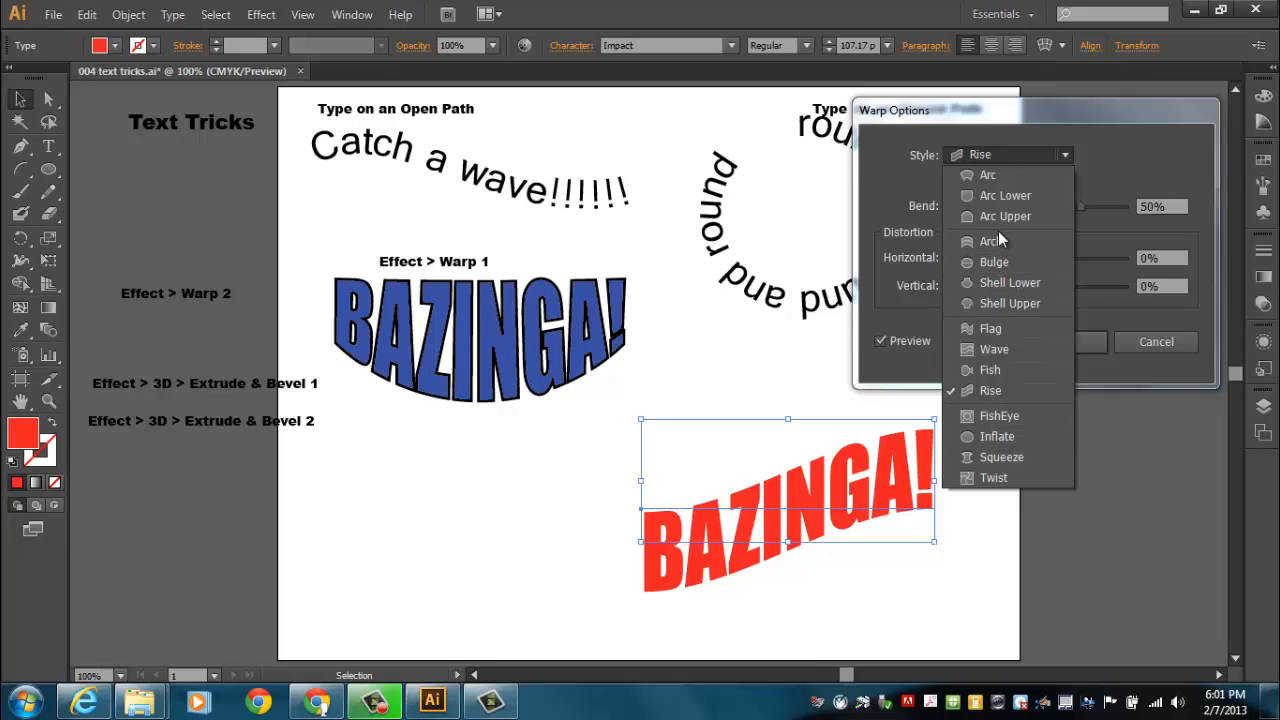
left_click(985, 390)
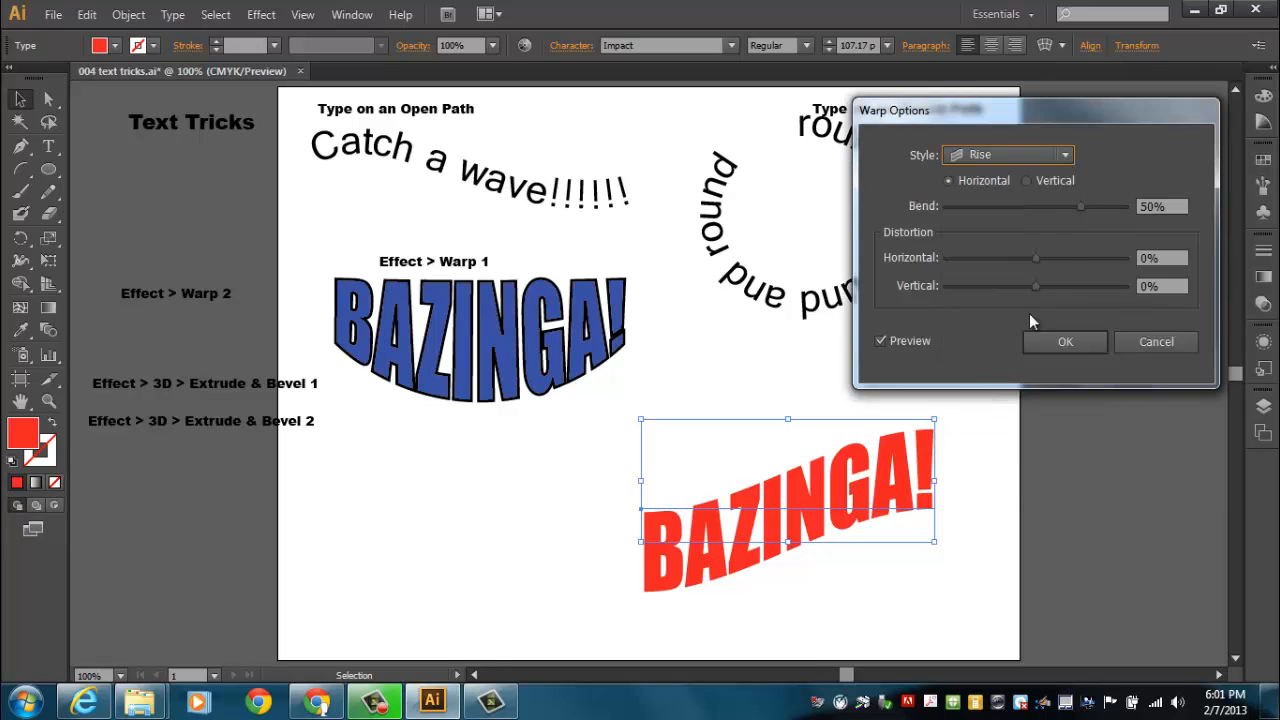
left_click_drag(1080, 207, 1081, 206)
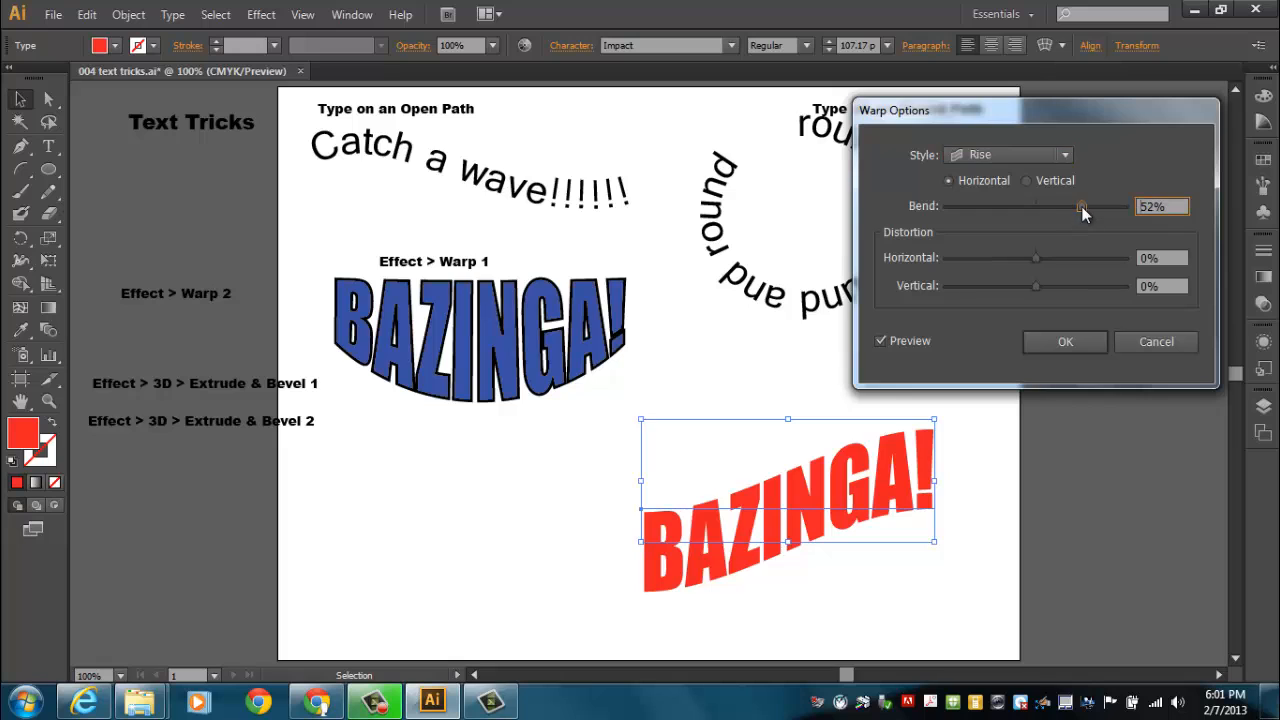
left_click(1062, 342)
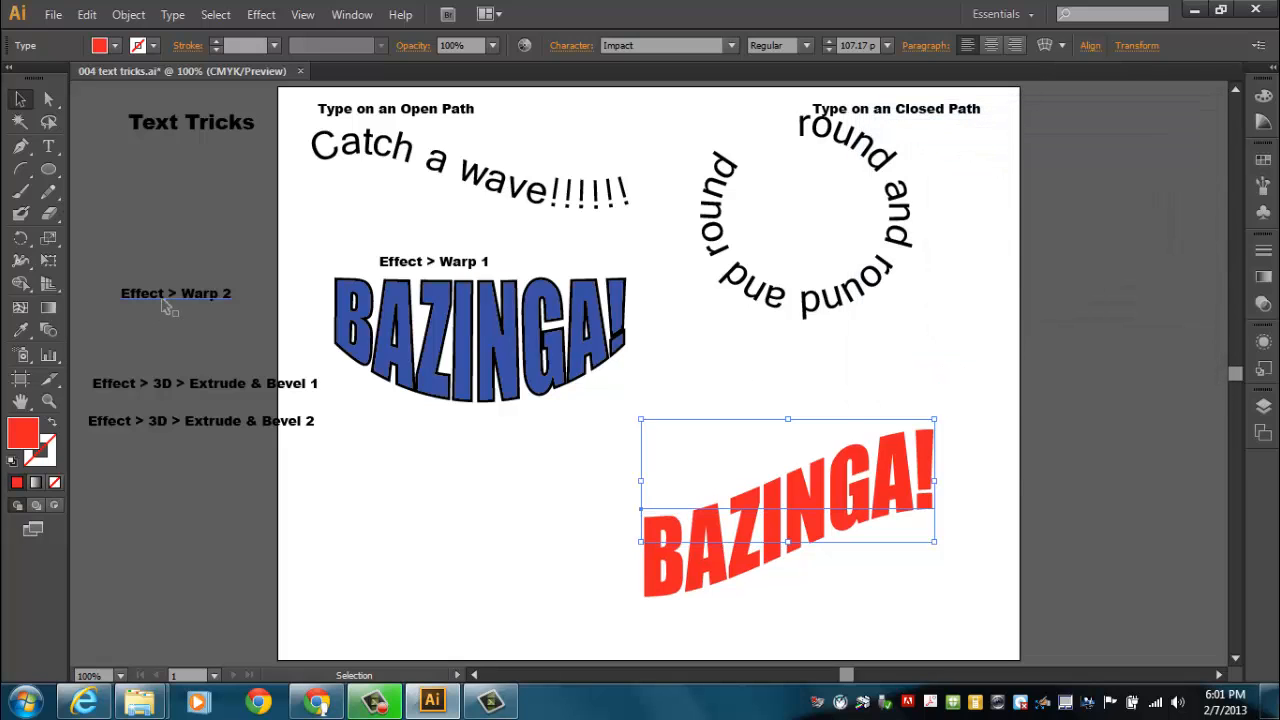
Group the "Effect > Warp 2" label and the red BAZINGA! text closely below the circular text, and nudge the "Extrude & Bevel 1" label down
left_click_drag(168, 296, 765, 365)
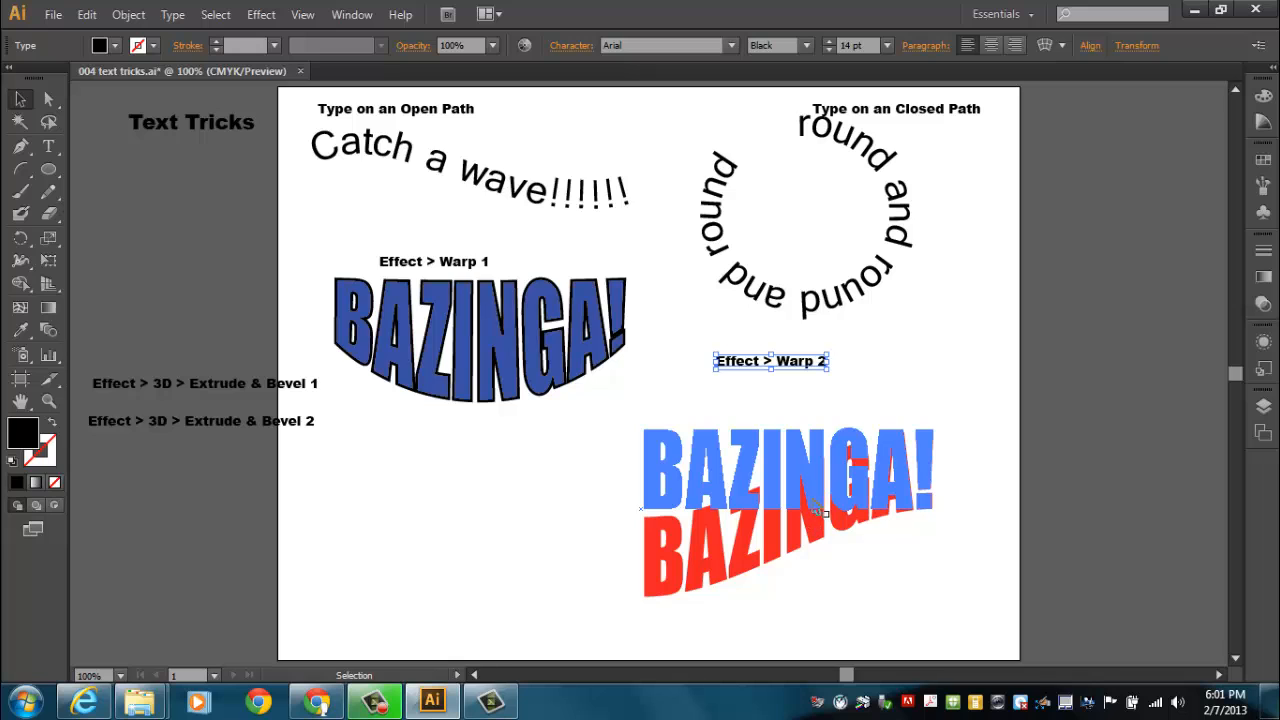
left_click_drag(820, 510, 812, 430)
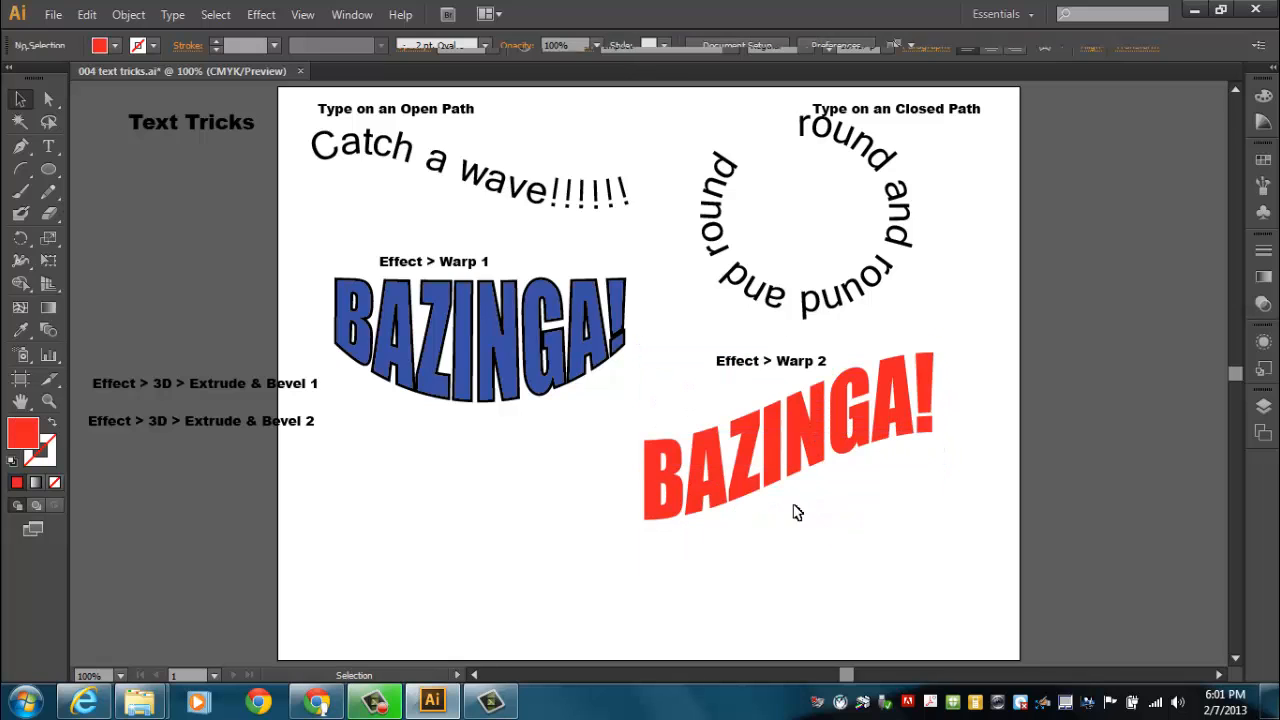
left_click_drag(190, 384, 186, 392)
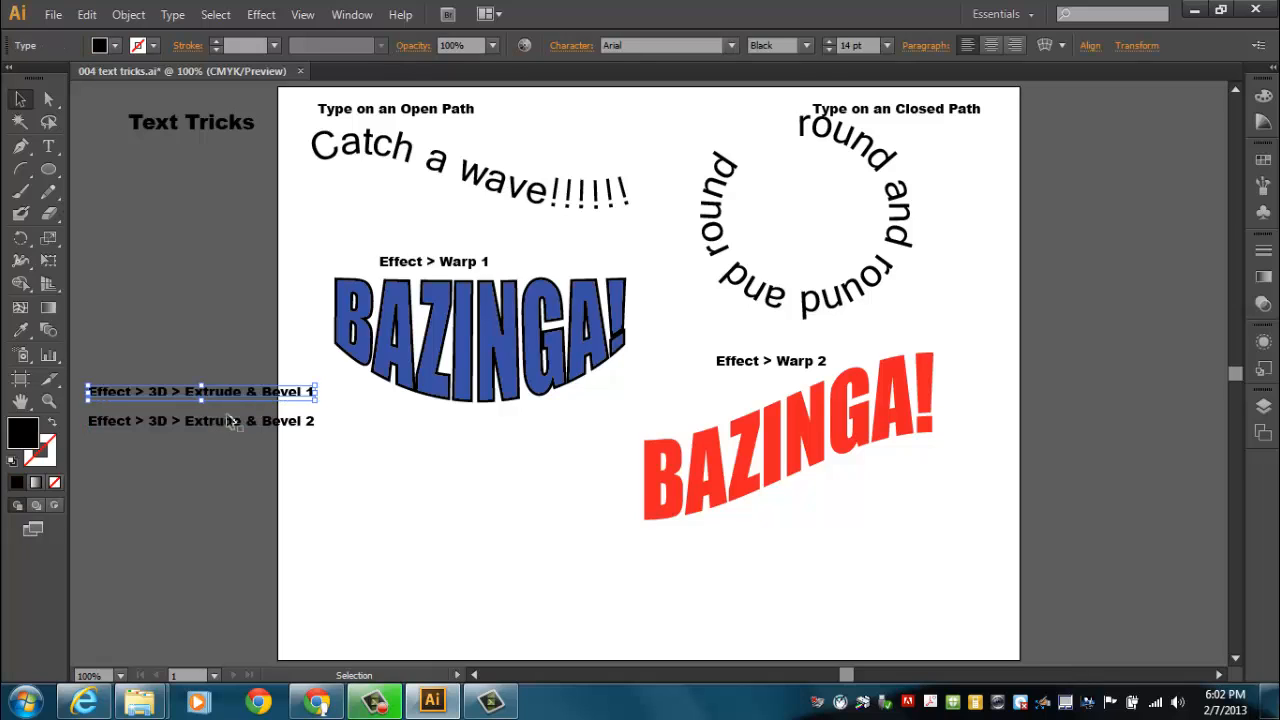
Add the text PLAINFIELD below the blue BAZINGA! and enlarge it to about 69 pt
left_click(44, 150)
left_click(299, 541)
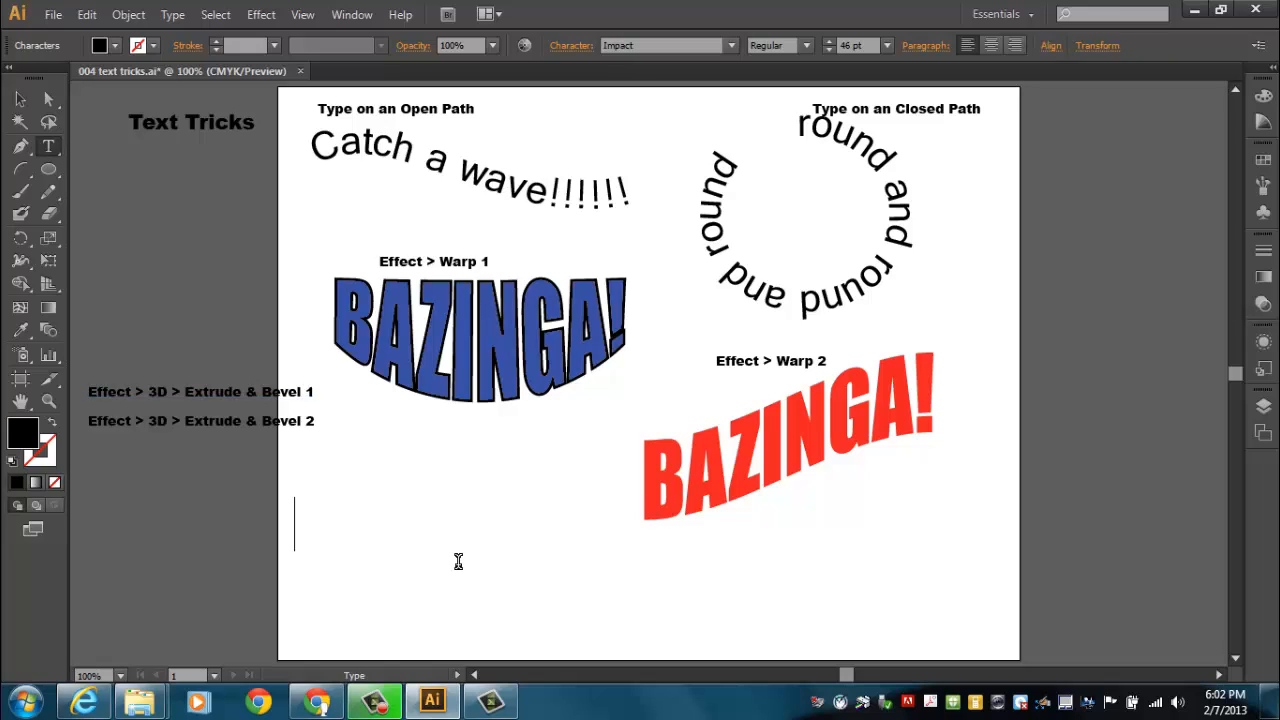
type("PLAINFIELD")
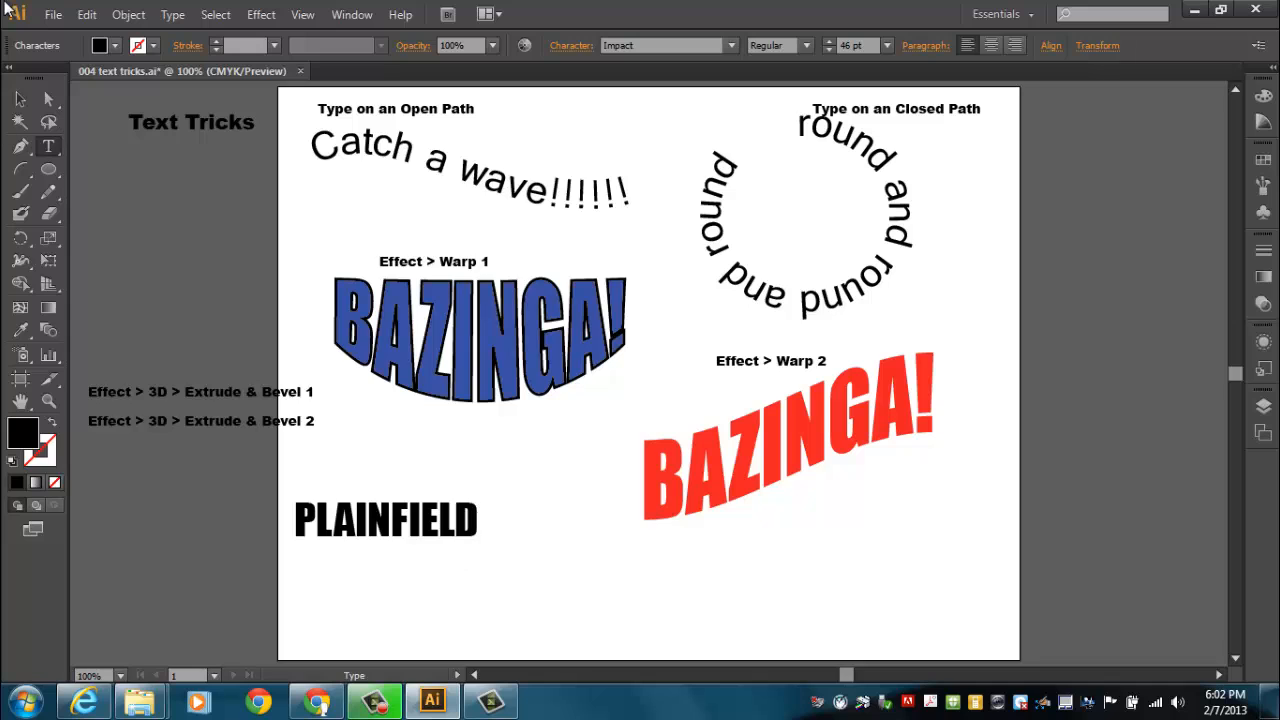
left_click(20, 99)
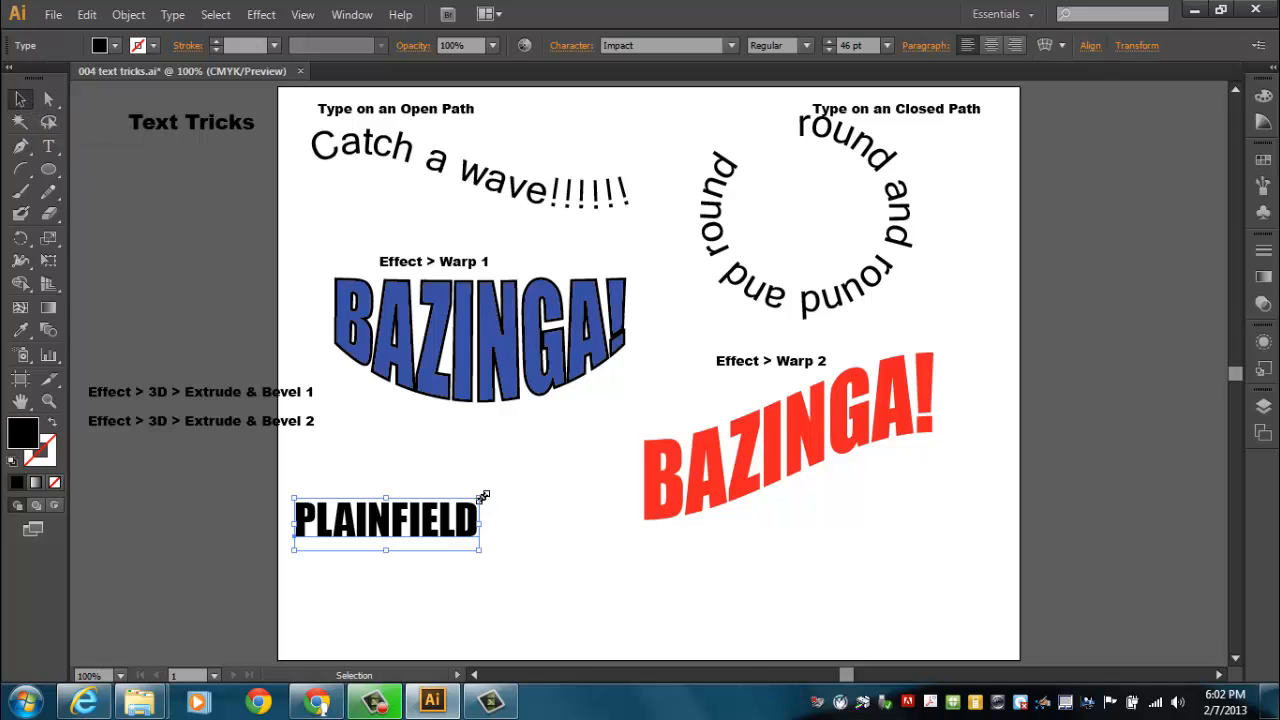
left_click_drag(481, 497, 607, 471)
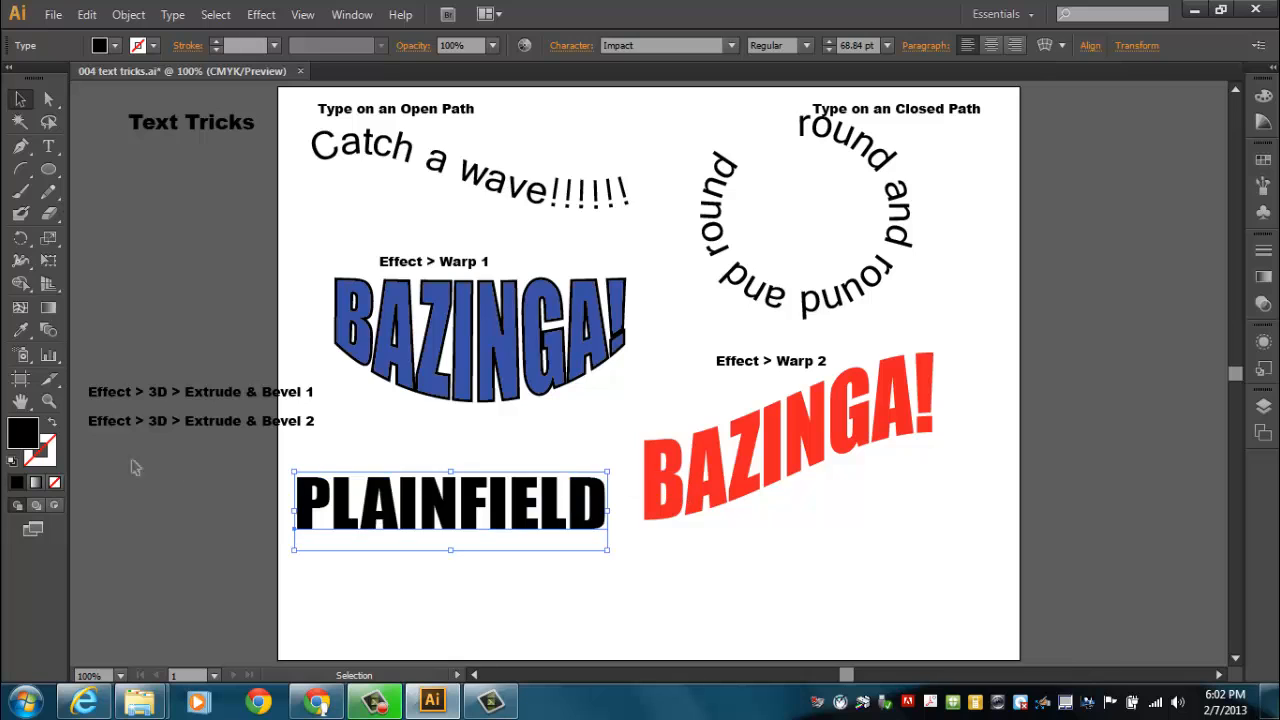
Change the fill of the PLAINFIELD text to bright red
double_click(22, 436)
left_click(596, 182)
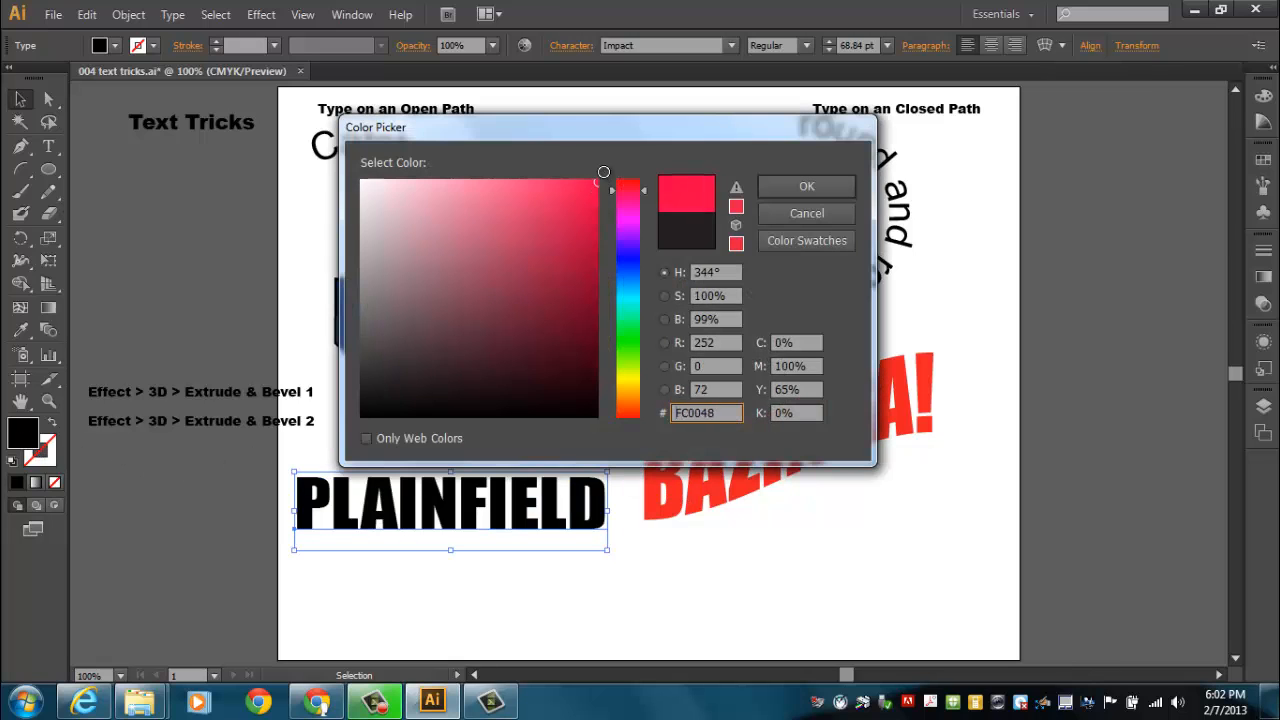
left_click_drag(644, 192, 650, 170)
left_click_drag(568, 193, 610, 167)
left_click(765, 186)
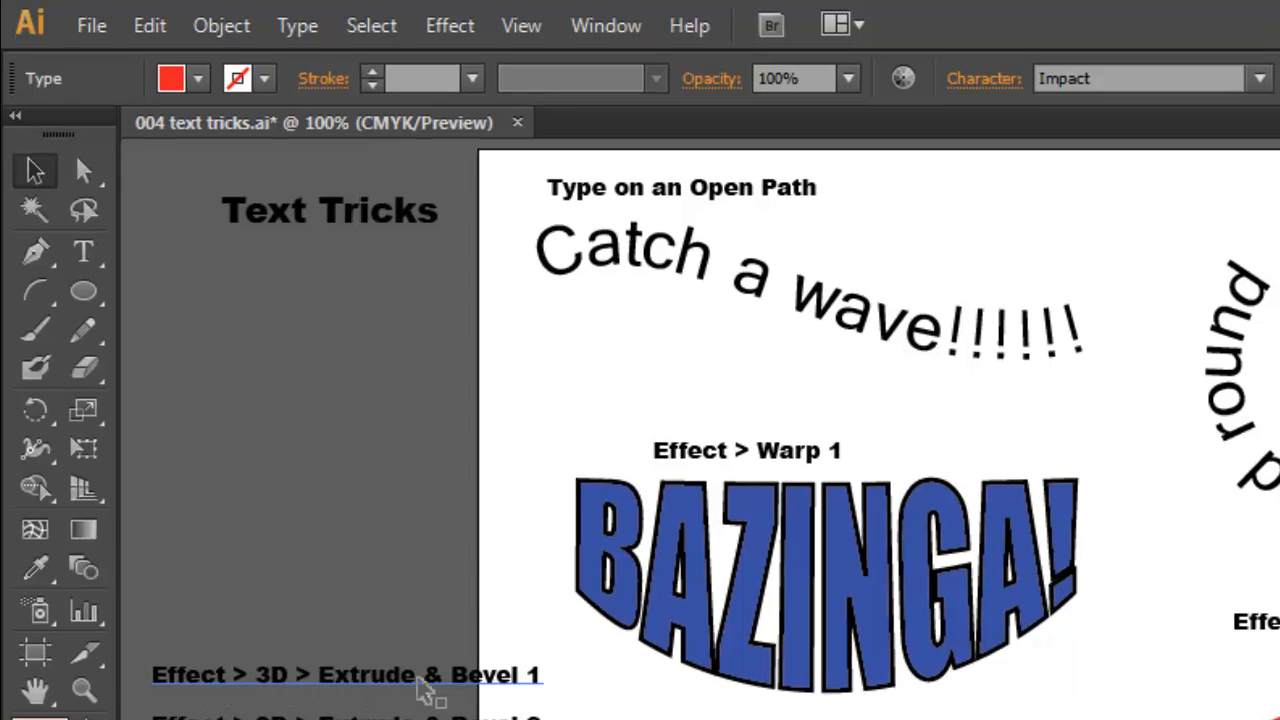
Start a 3D Extrude & Bevel effect on the PLAINFIELD text with the preview on
left_click(455, 30)
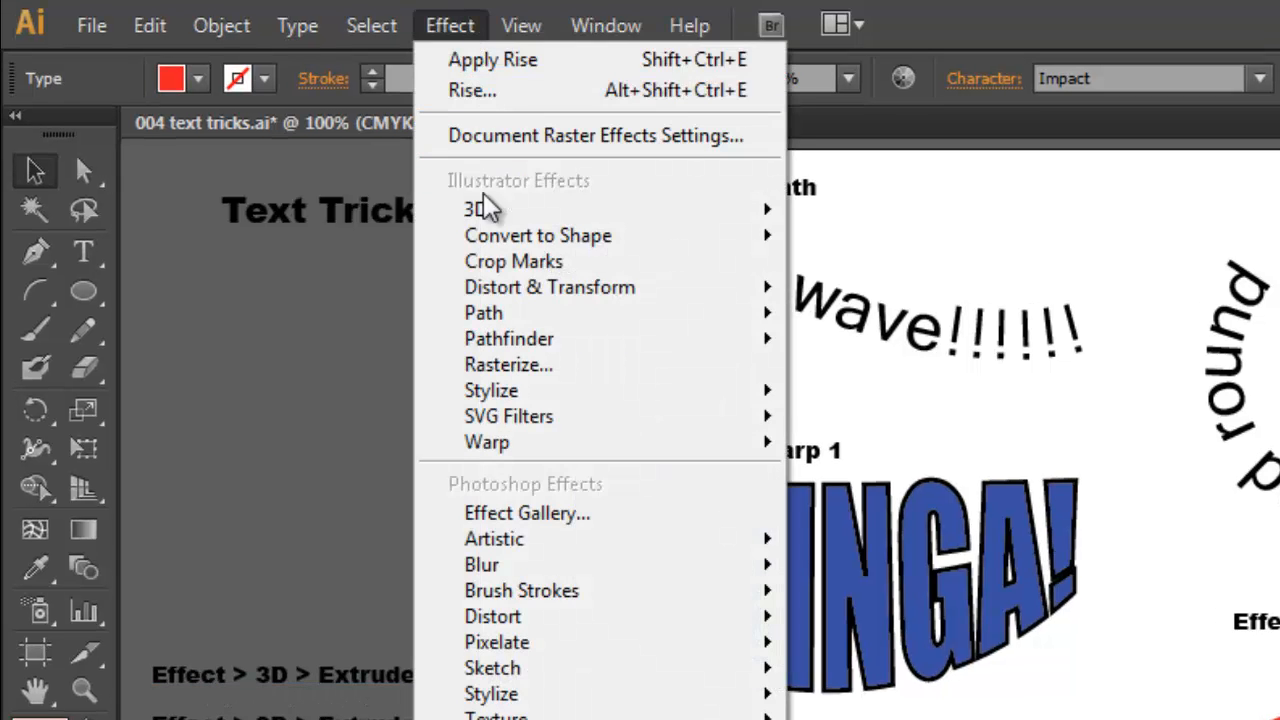
mouse_move(506, 214)
left_click(322, 222)
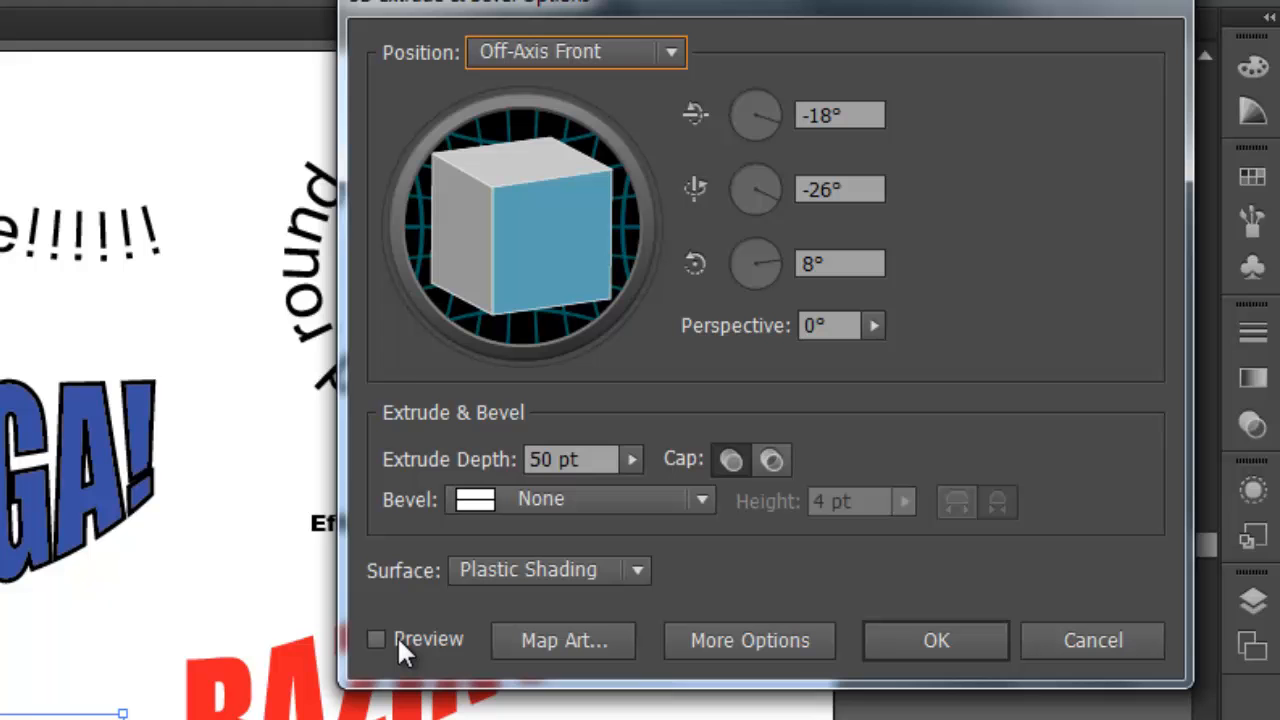
left_click(377, 639)
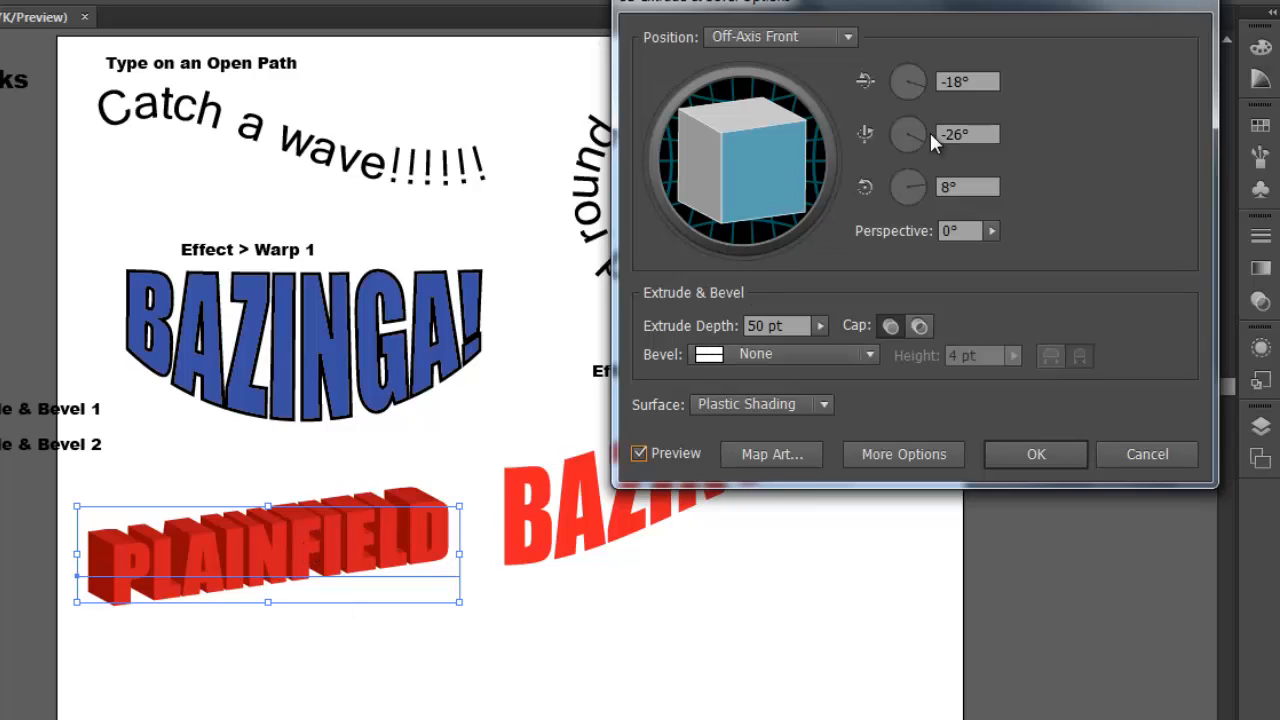
Try different 3D rotations of the PLAINFIELD text, ending at about -7° on X, -11° on Y and 7° on Z
left_click_drag(745, 165, 748, 190)
left_click_drag(923, 134, 924, 129)
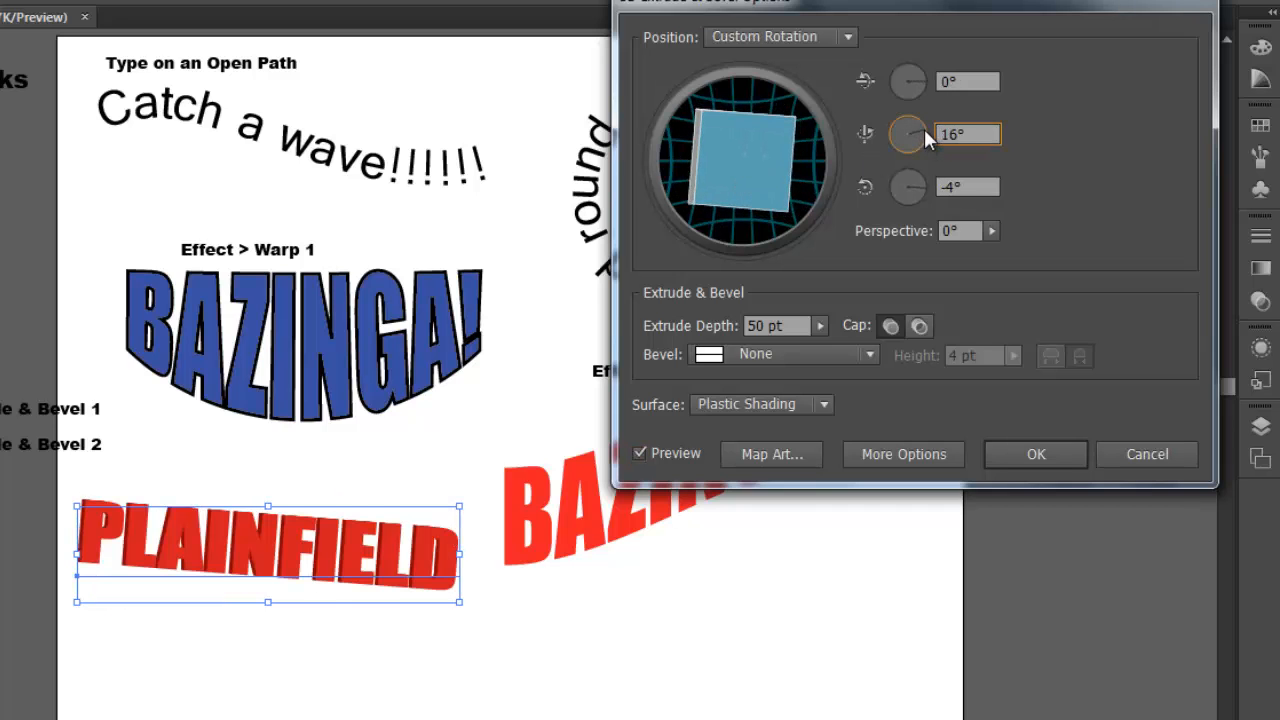
left_click_drag(920, 77, 920, 70)
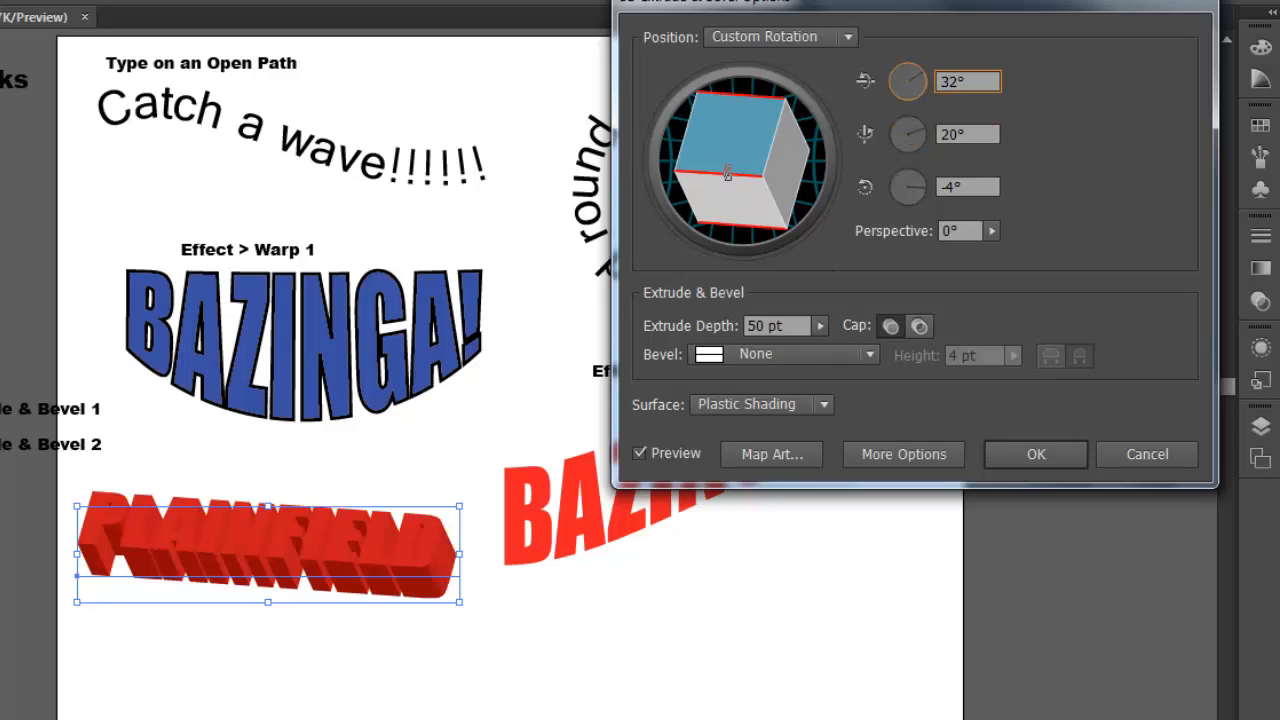
left_click_drag(738, 190, 760, 208)
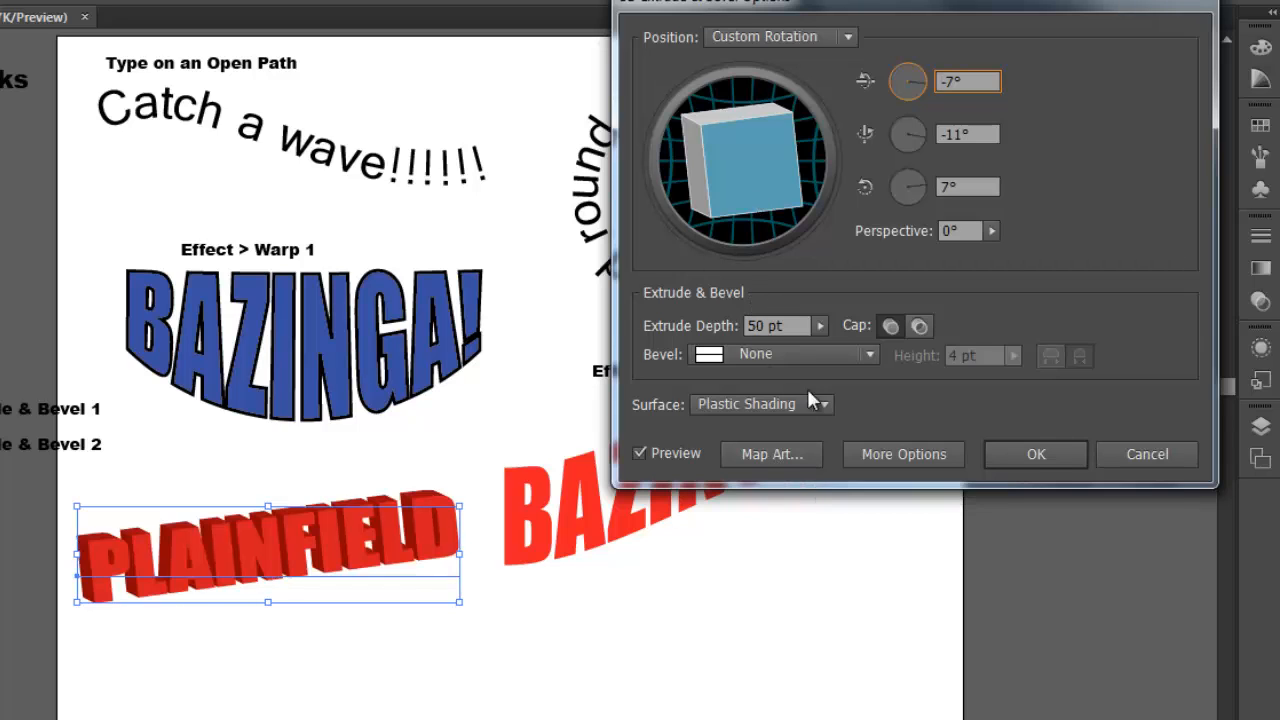
Set the extrude depth of the PLAINFIELD text to 162 pt, apply the effect, and add a 2 pt black stroke
left_click(820, 326)
left_click_drag(706, 352, 711, 344)
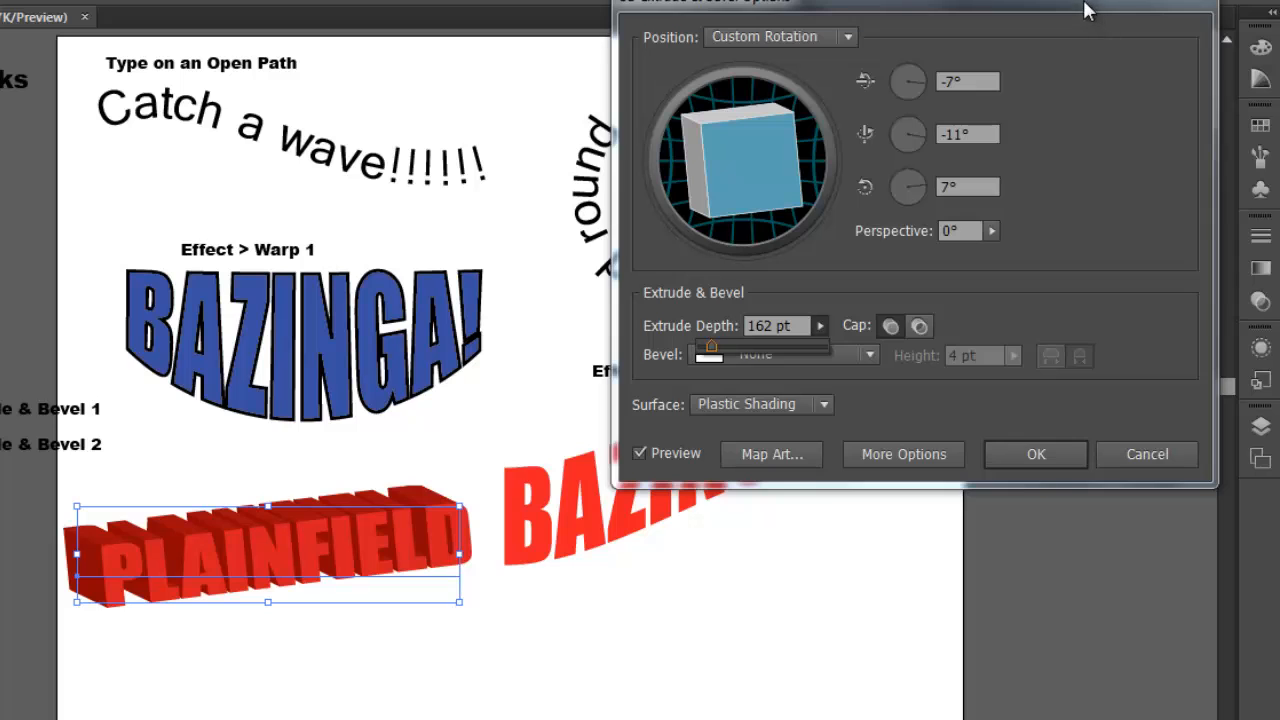
left_click_drag(1086, 11, 1062, 22)
left_click(1000, 474)
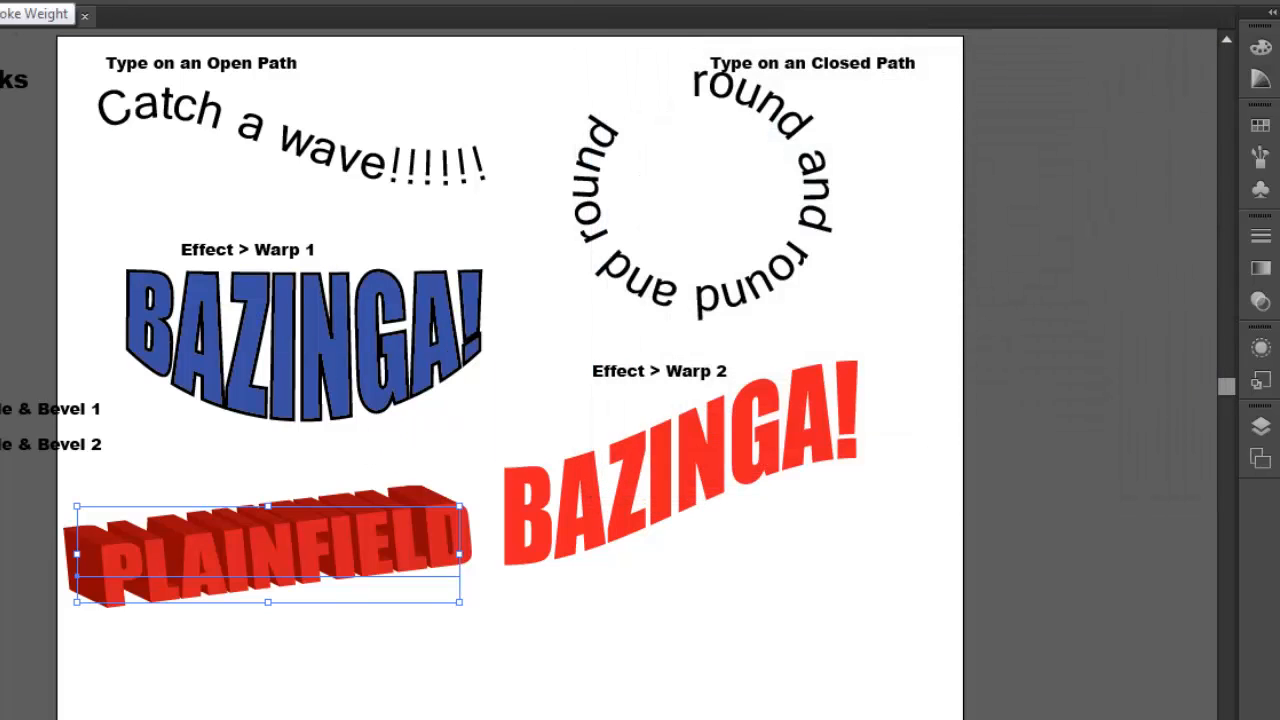
left_click(0, 0)
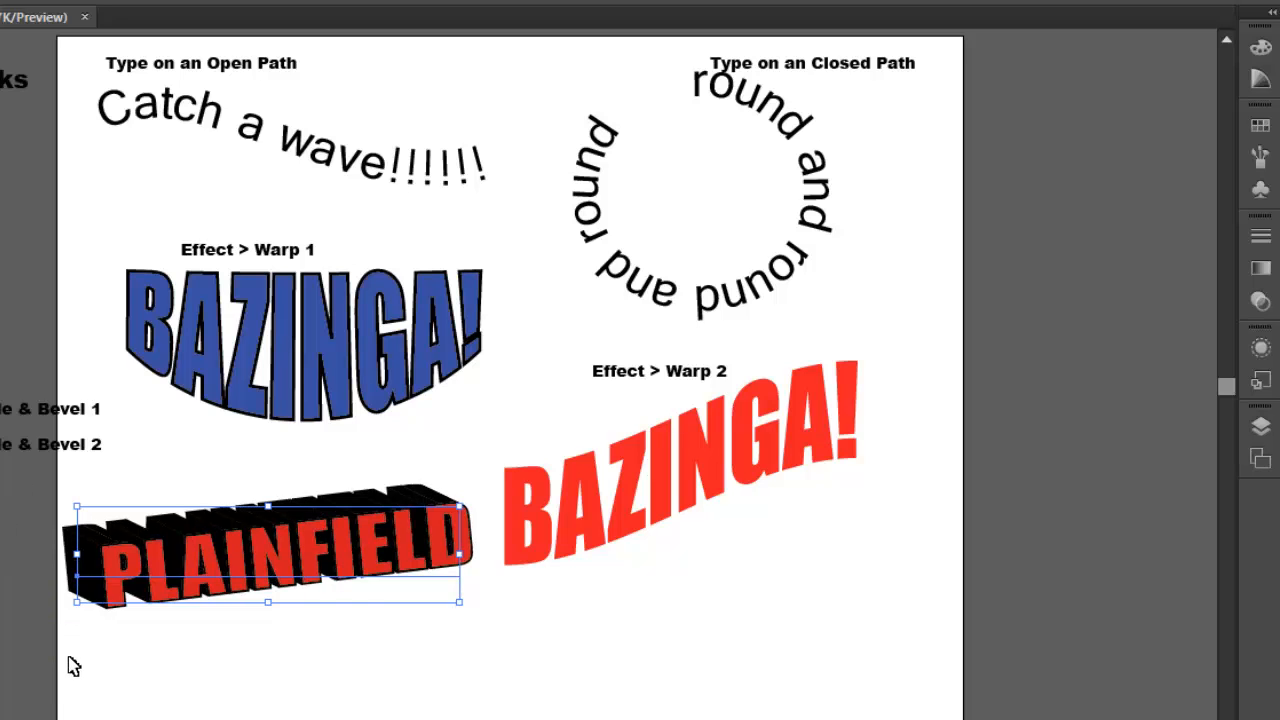
left_click(268, 665)
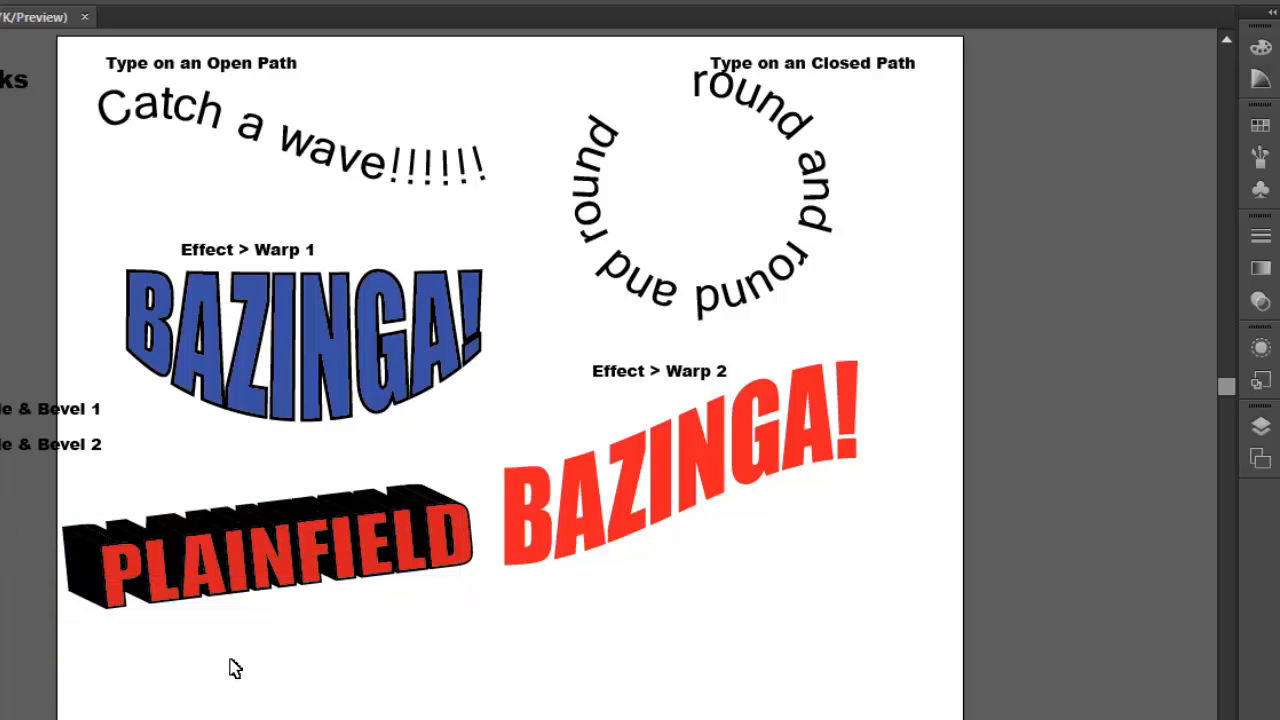
Move the Effect > 3D > Extrude & Bevel 1 label onto the artboard just above the PLAINFIELD text
left_click_drag(15, 409, 277, 473)
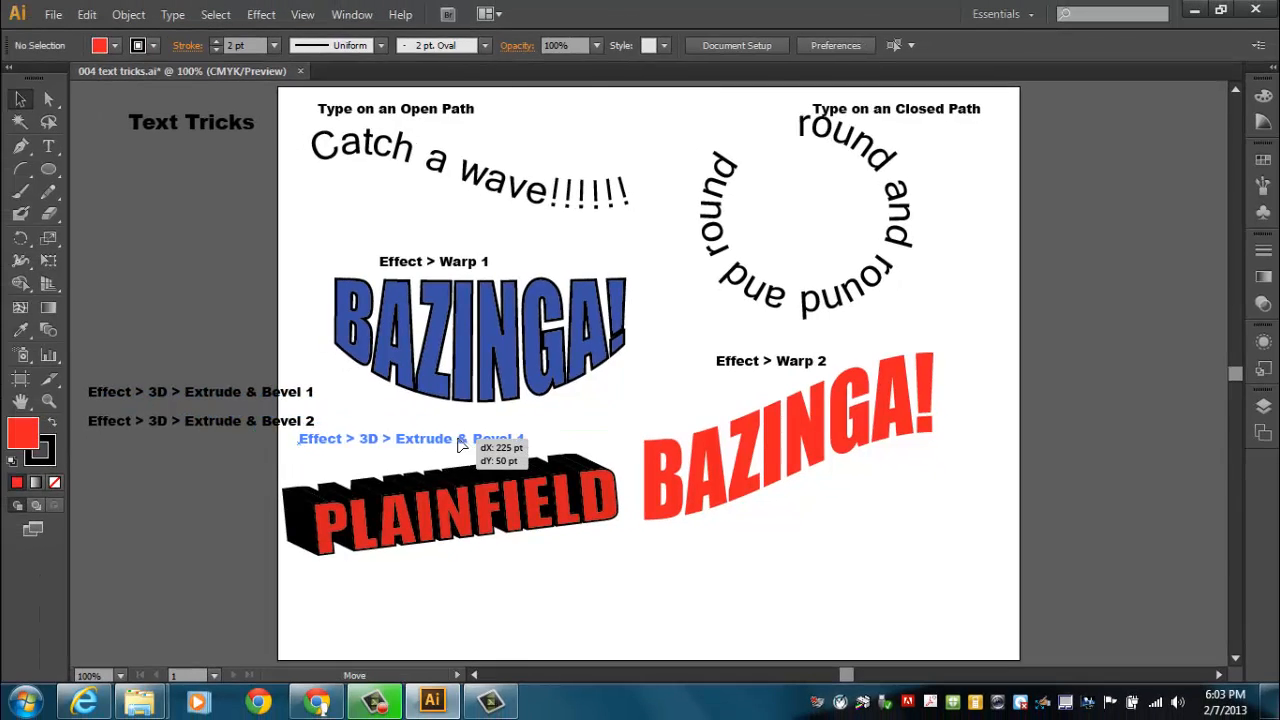
left_click_drag(459, 444, 461, 445)
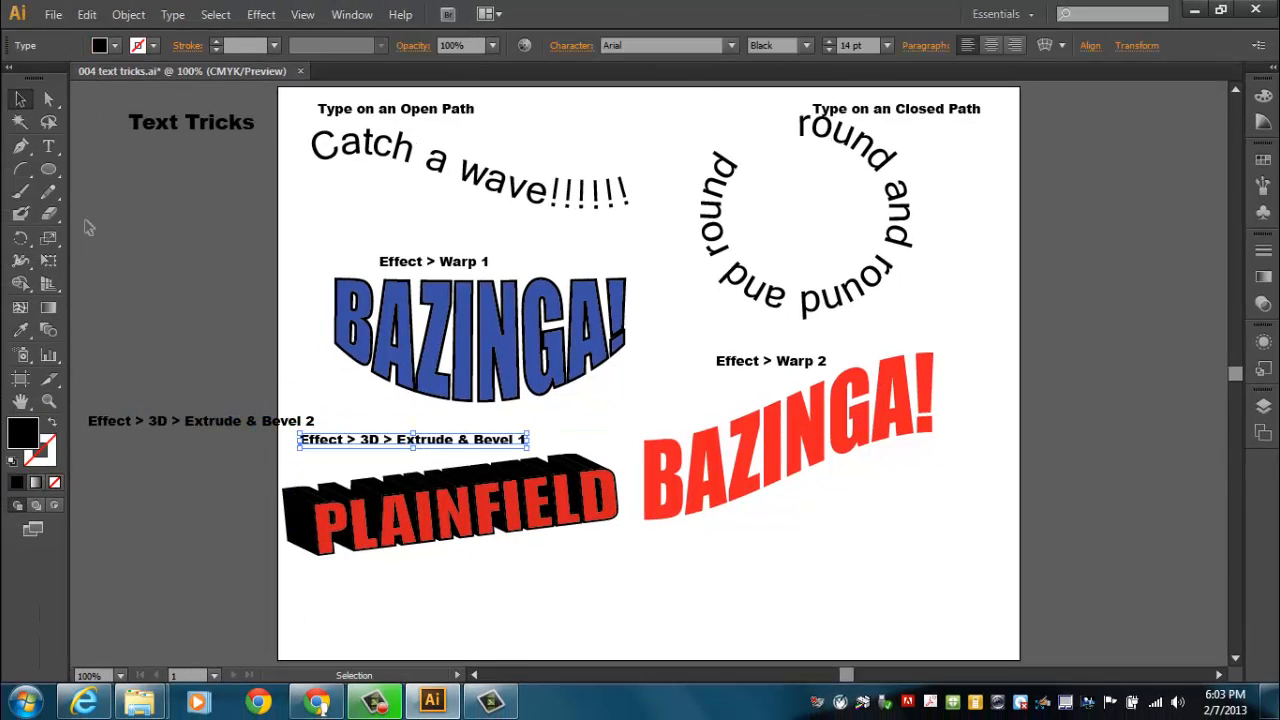
Add the text QUAKERS below PLAINFIELD and enlarge it to about 80 pt
left_click(54, 147)
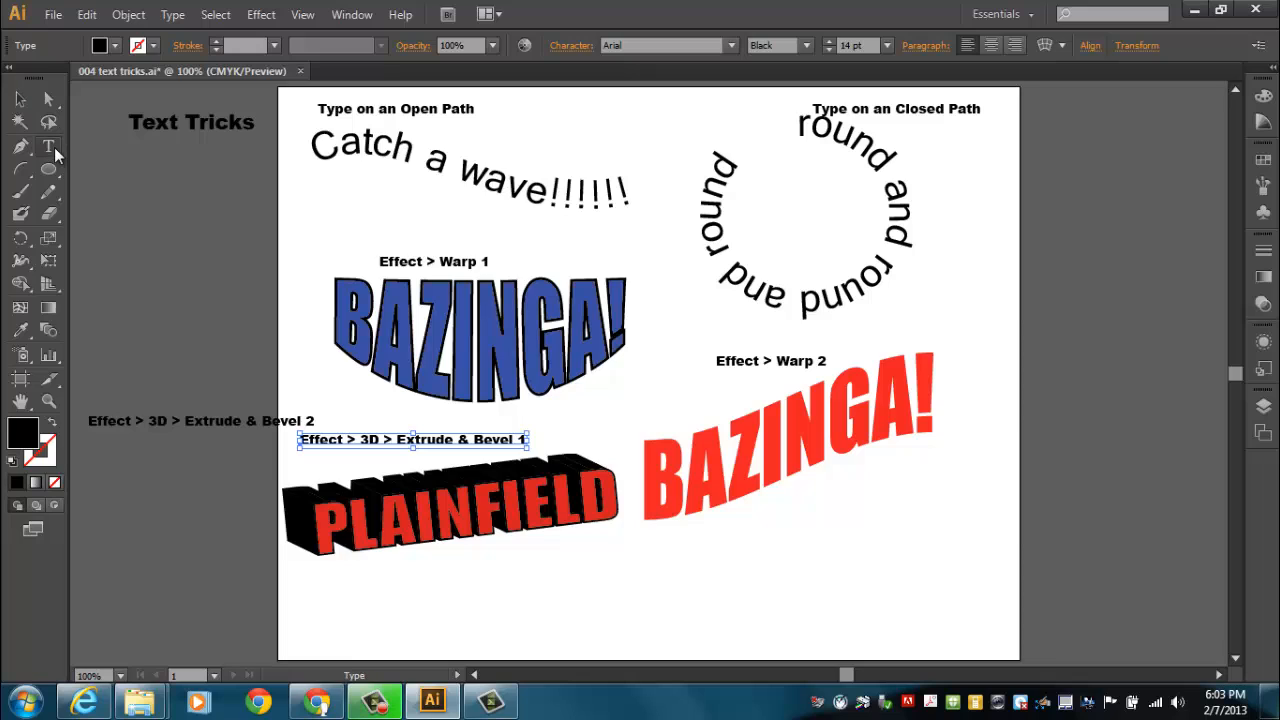
left_click(413, 638)
type("QUAKERS")
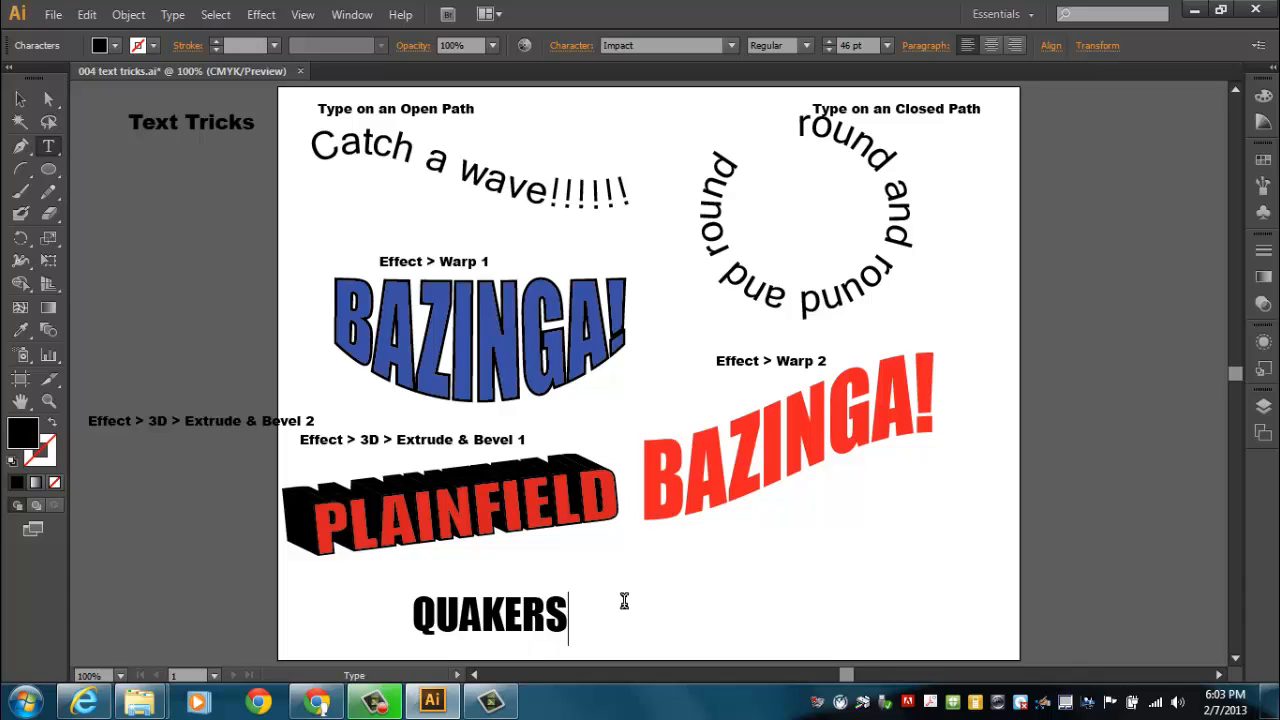
left_click(20, 99)
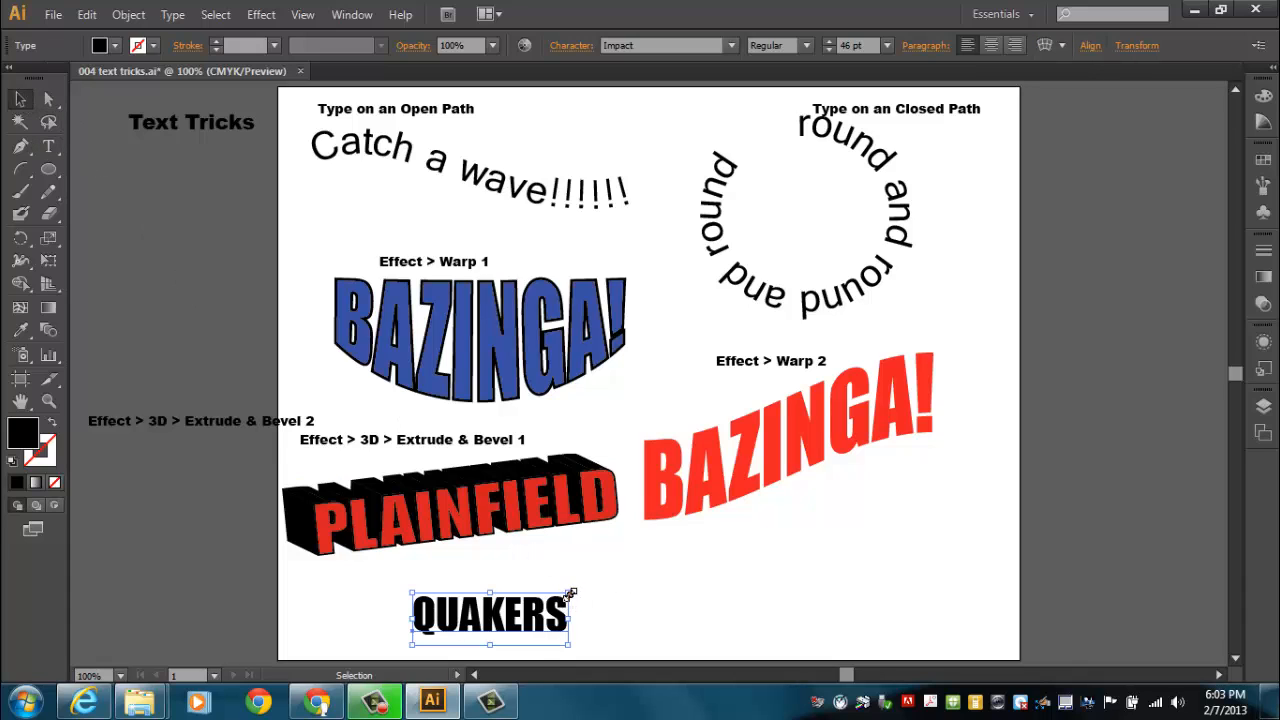
left_click_drag(570, 594, 711, 554)
left_click_drag(632, 585, 632, 597)
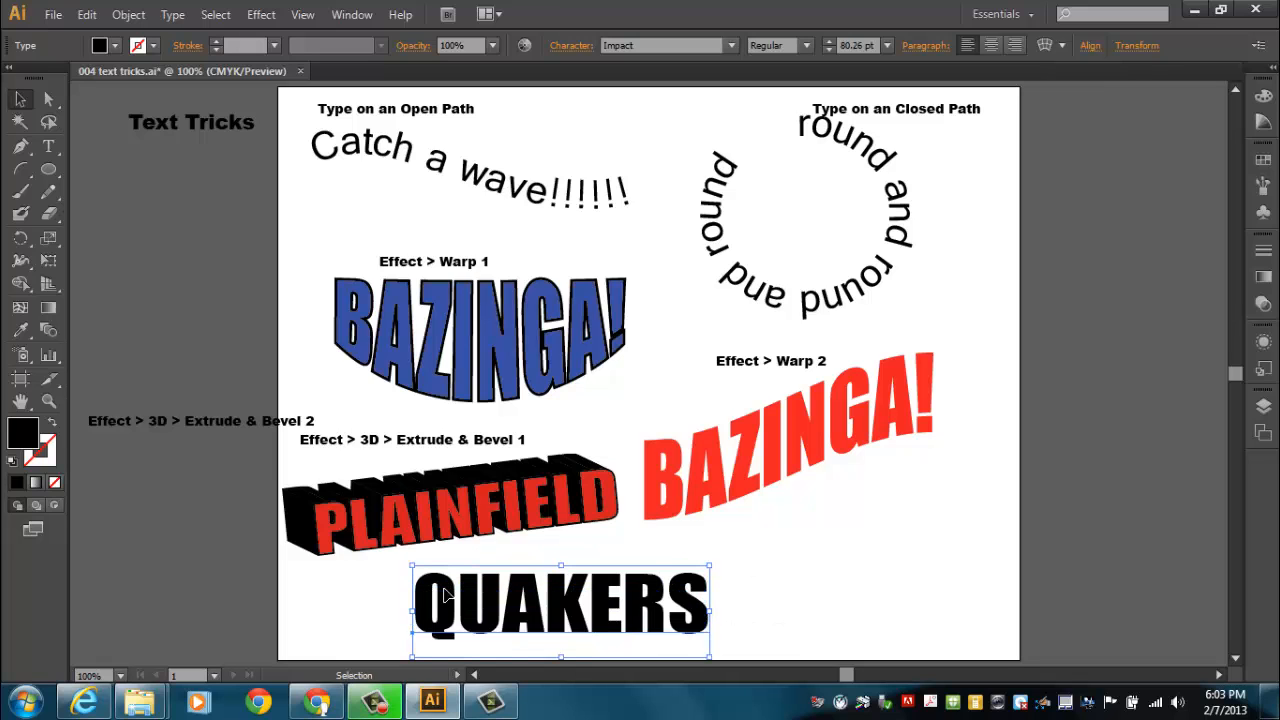
Change the fill of the QUAKERS text to bright blue
double_click(30, 440)
left_click(628, 258)
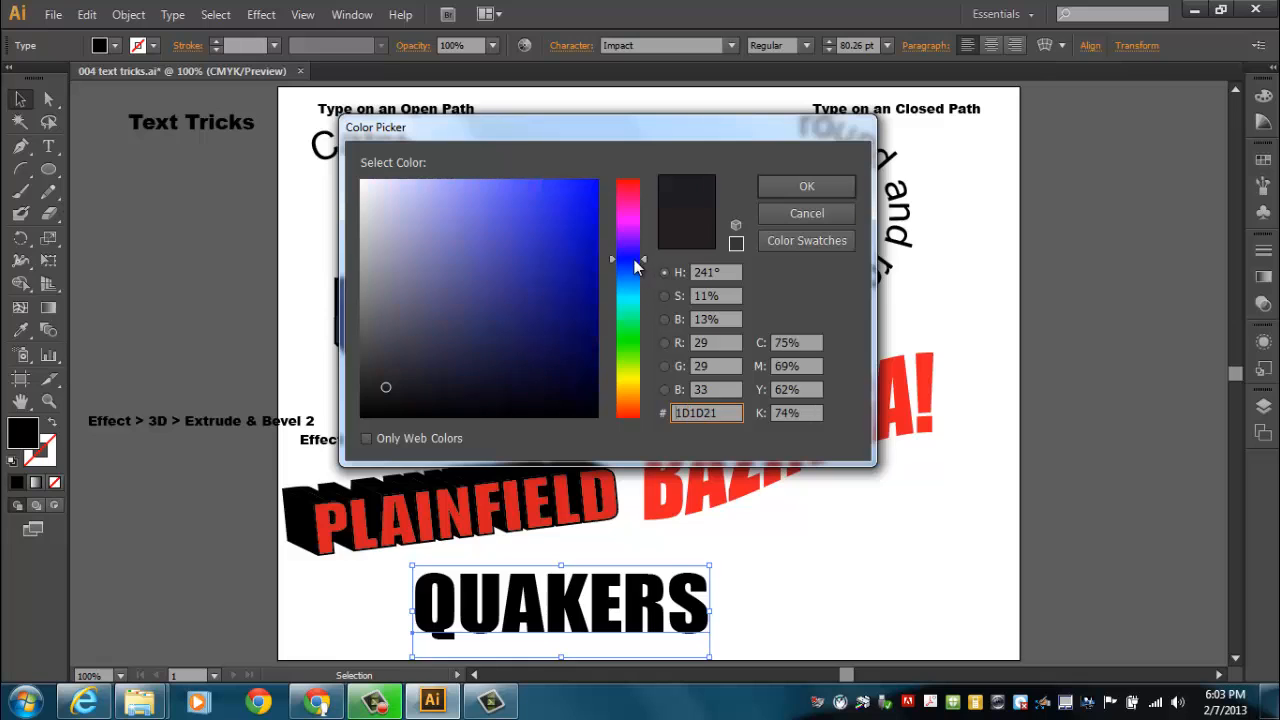
left_click(596, 193)
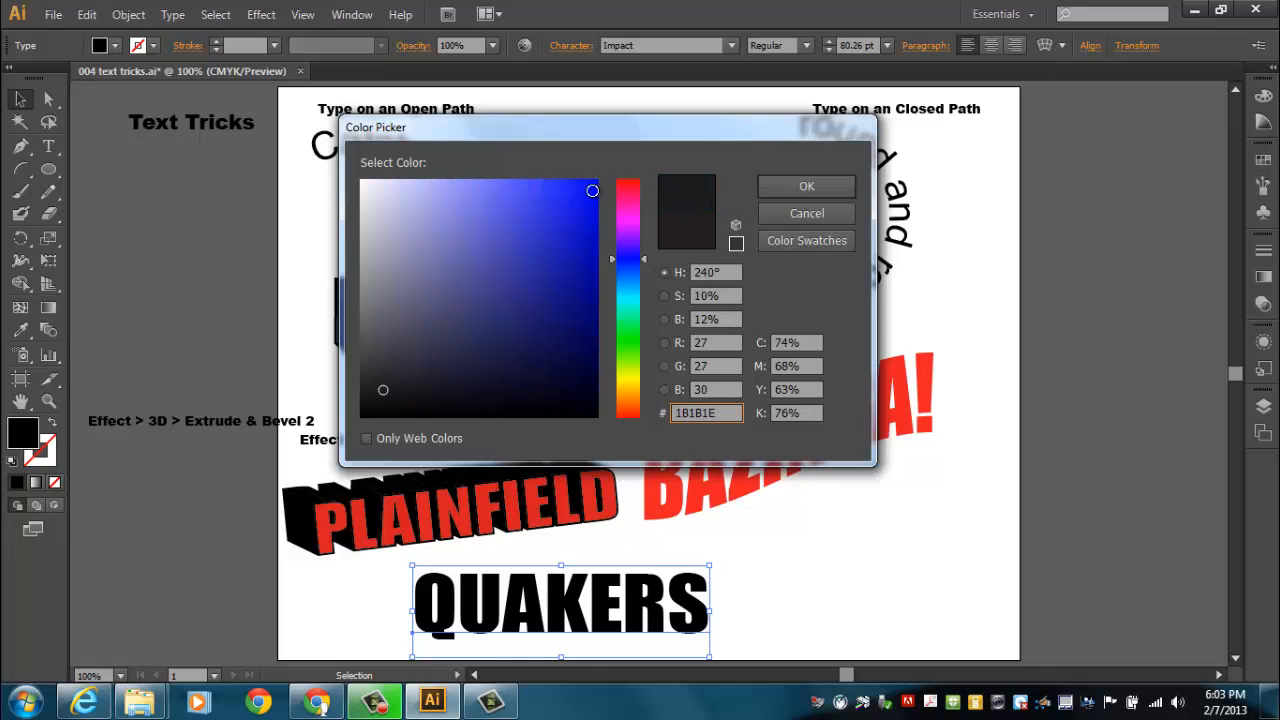
left_click(598, 176)
left_click(806, 188)
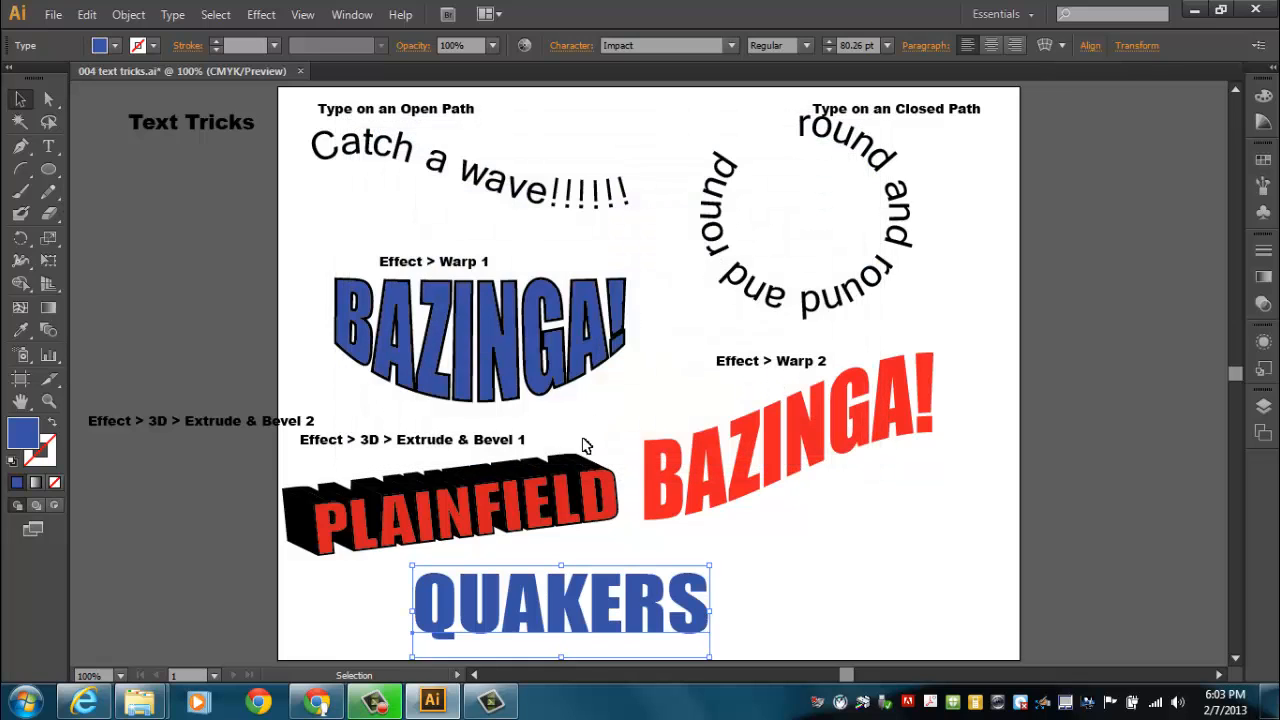
Give the QUAKERS text a 3 pt bright red stroke
left_click(216, 41)
left_click(216, 41)
left_click(216, 41)
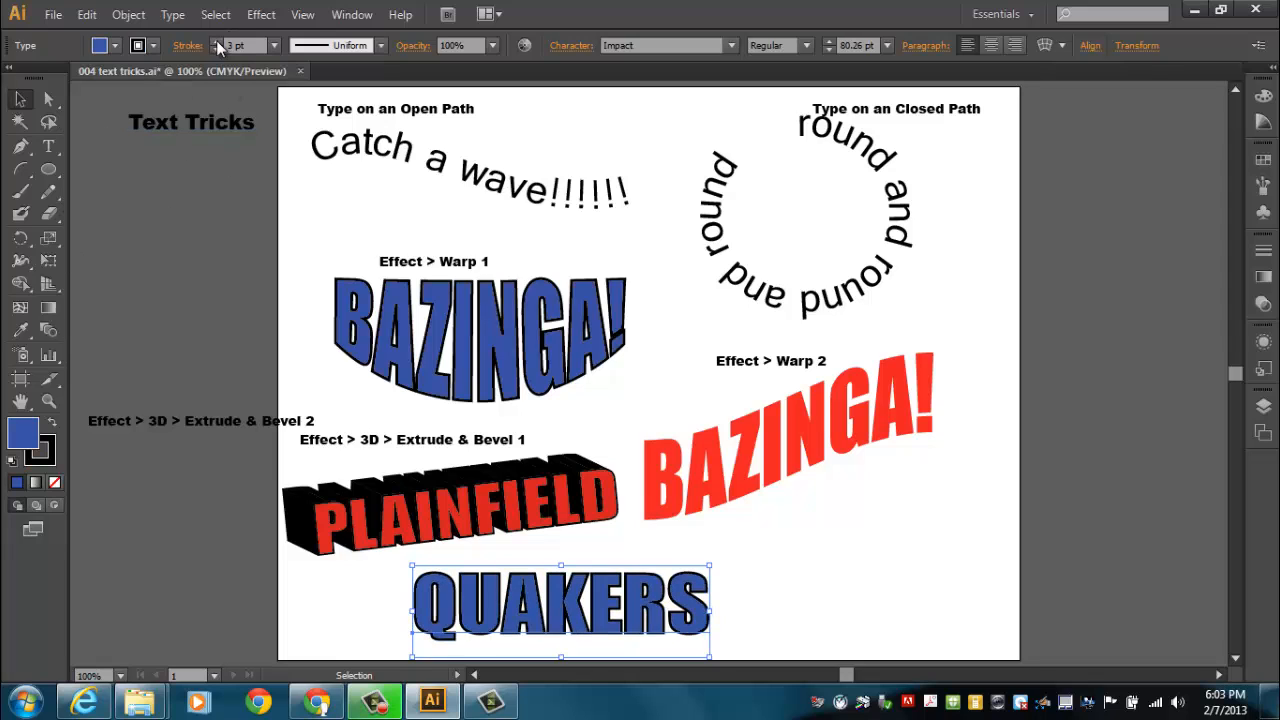
double_click(47, 455)
left_click_drag(613, 199, 616, 178)
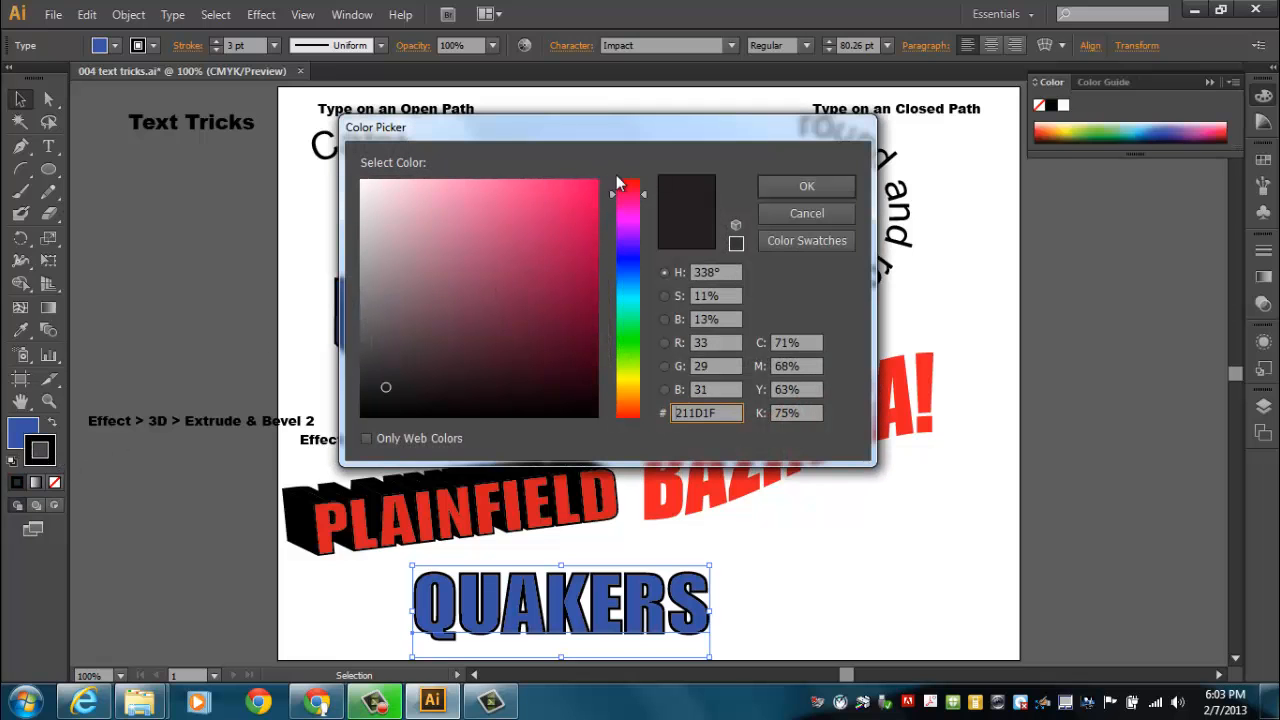
left_click(597, 181)
left_click(805, 187)
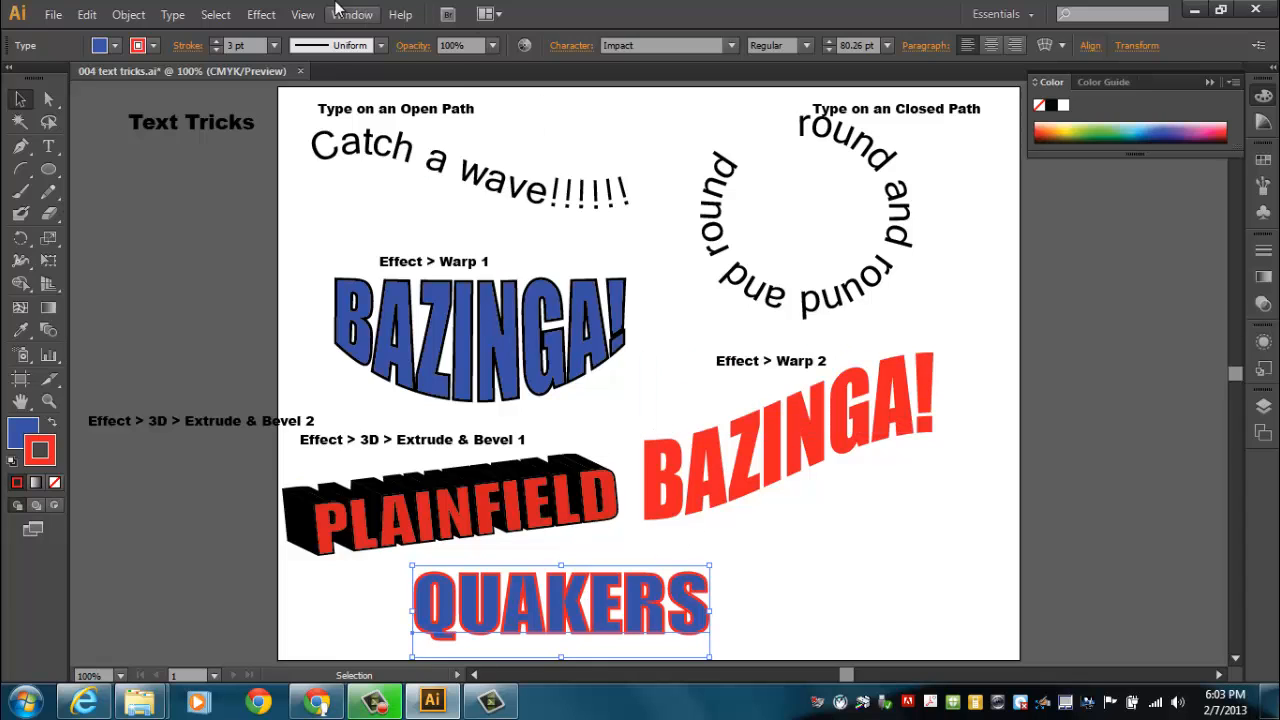
Apply a previewed 3D Extrude & Bevel effect to QUAKERS, rotated about -10° on X, 7° on Y and 12° on Z
left_click(261, 14)
mouse_move(369, 128)
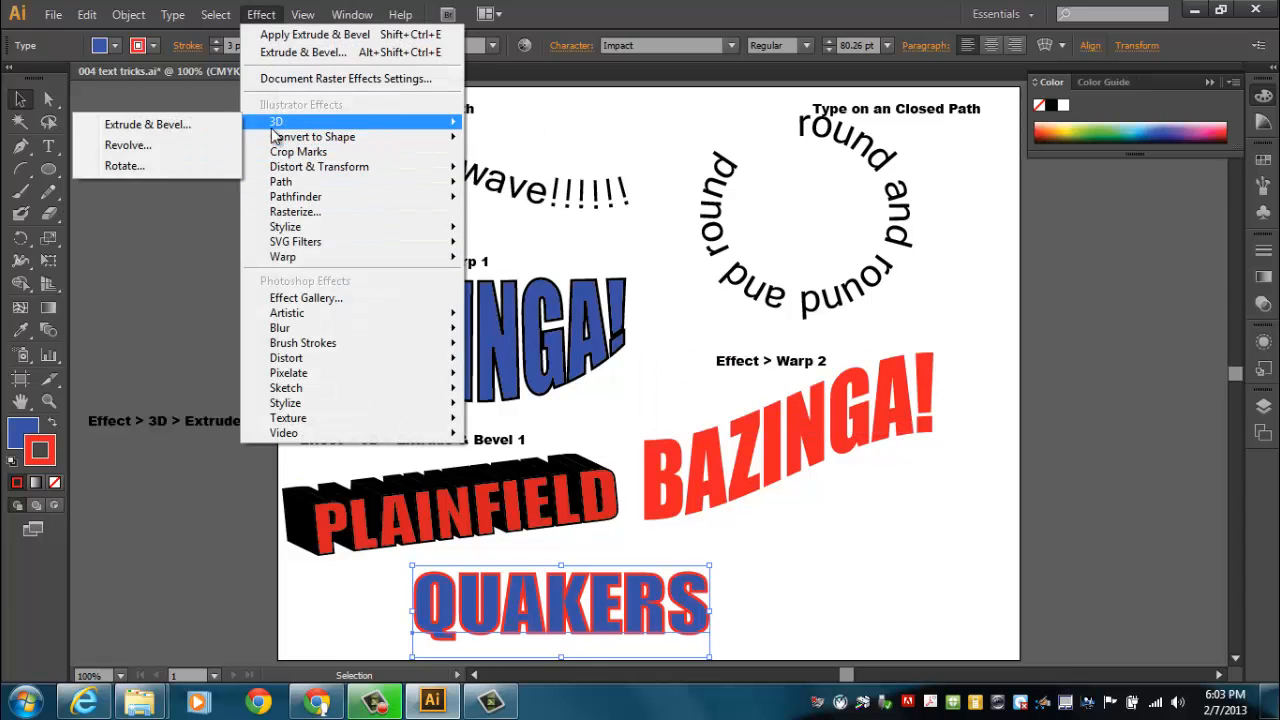
left_click(179, 125)
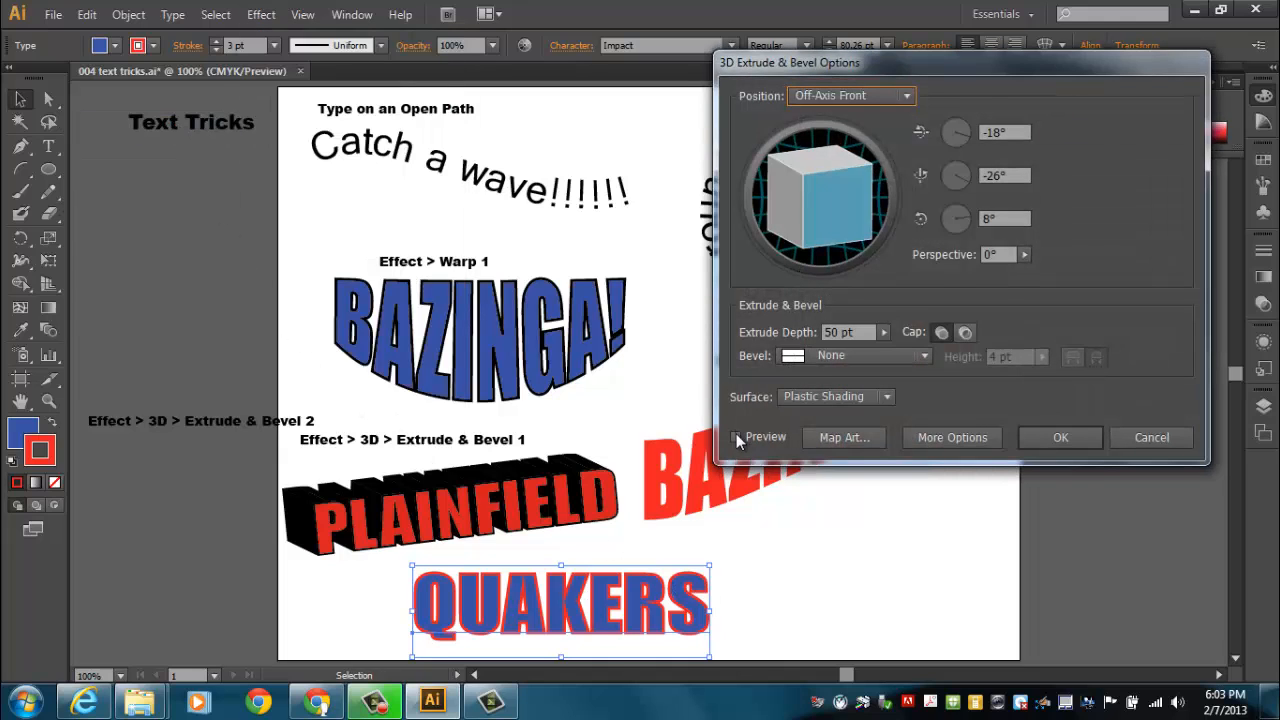
left_click(736, 437)
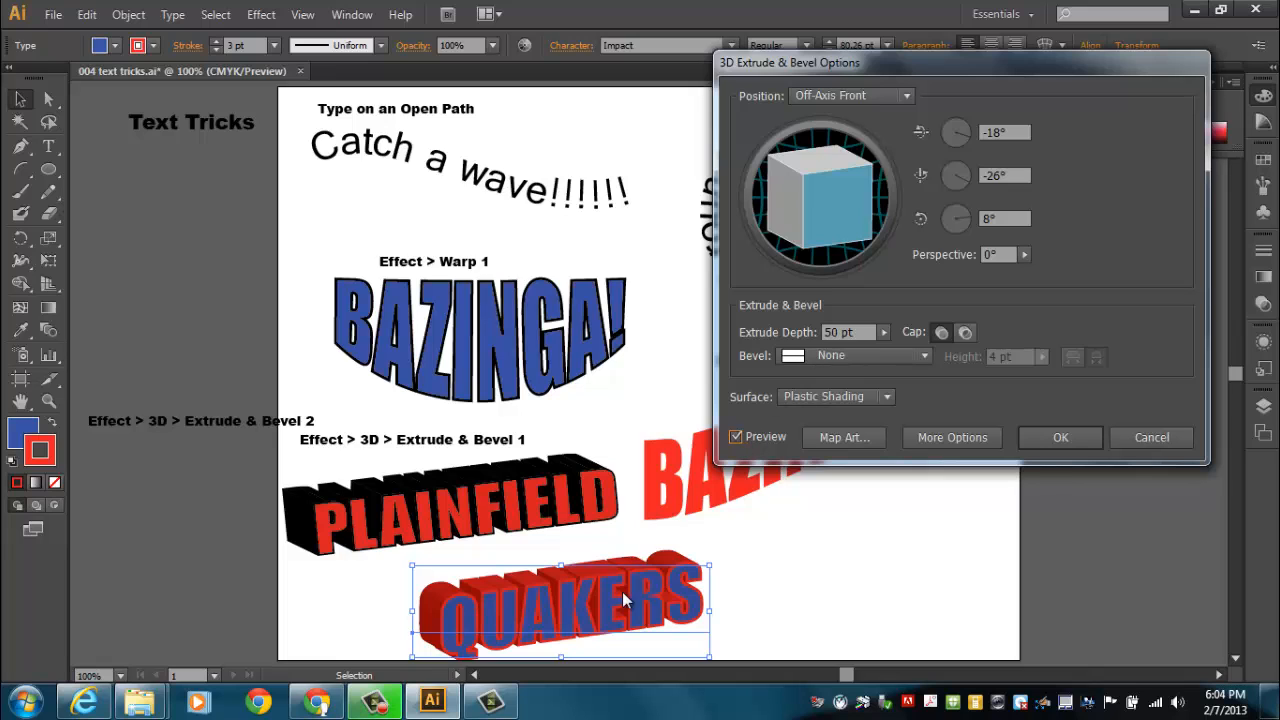
left_click_drag(853, 224, 827, 232)
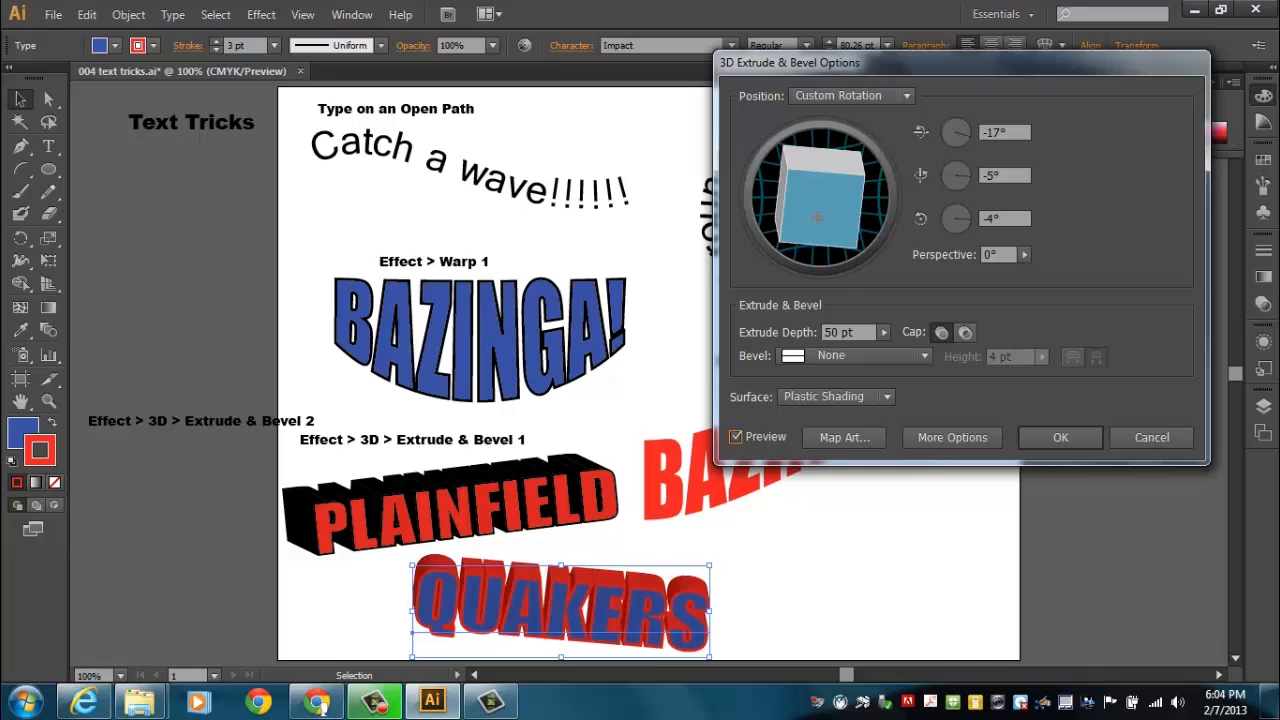
left_click_drag(860, 165, 831, 147)
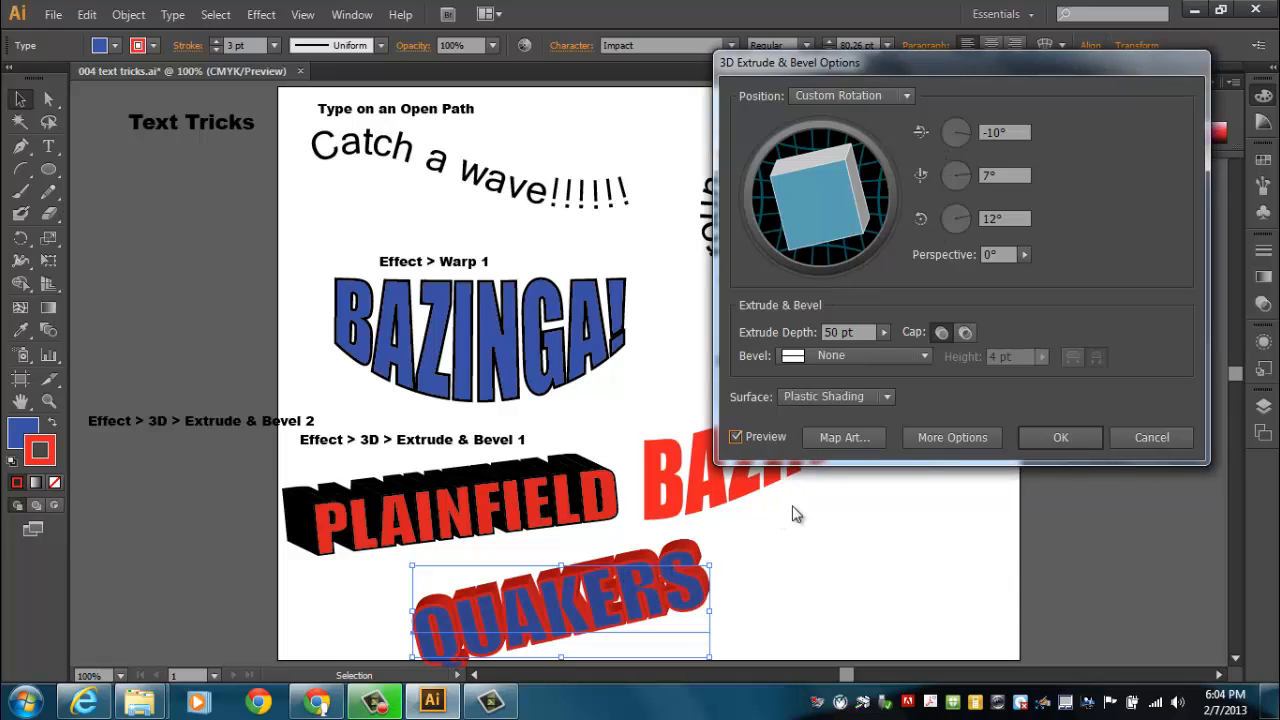
left_click(1060, 440)
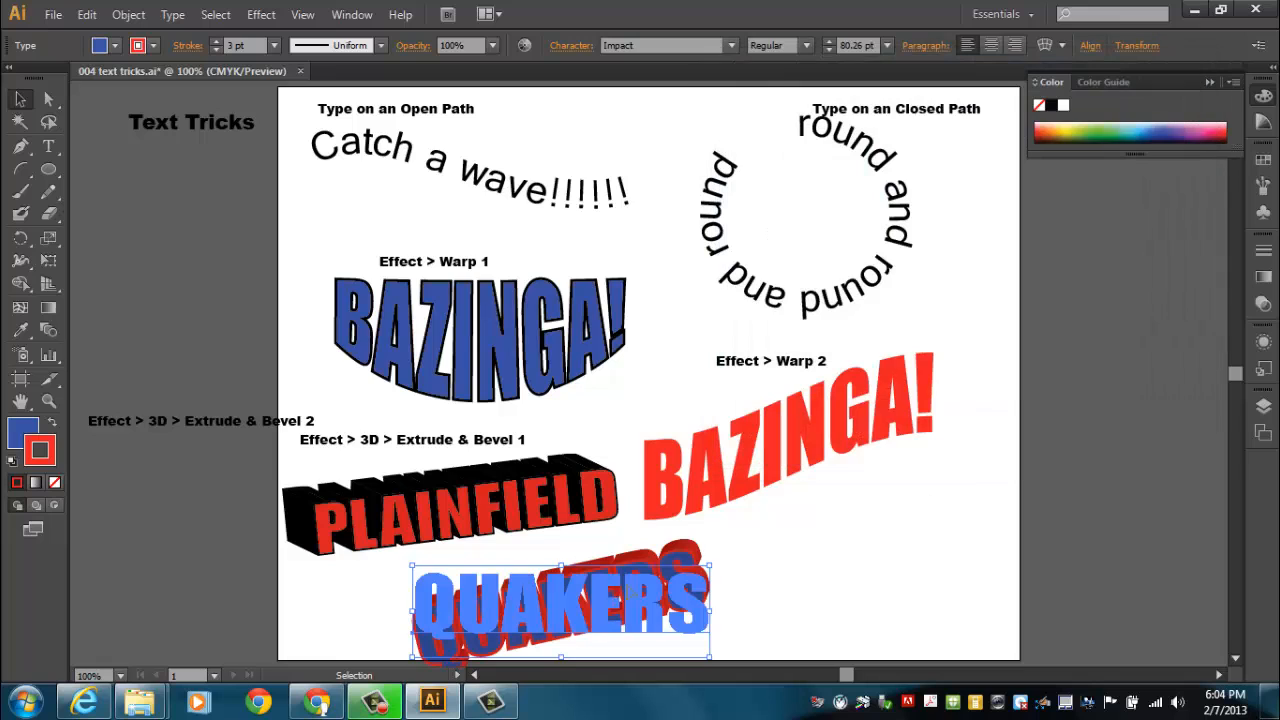
Move the QUAKERS text closer to PLAINFIELD and place the Extrude & Bevel 2 label at its lower right
left_click_drag(567, 605, 522, 591)
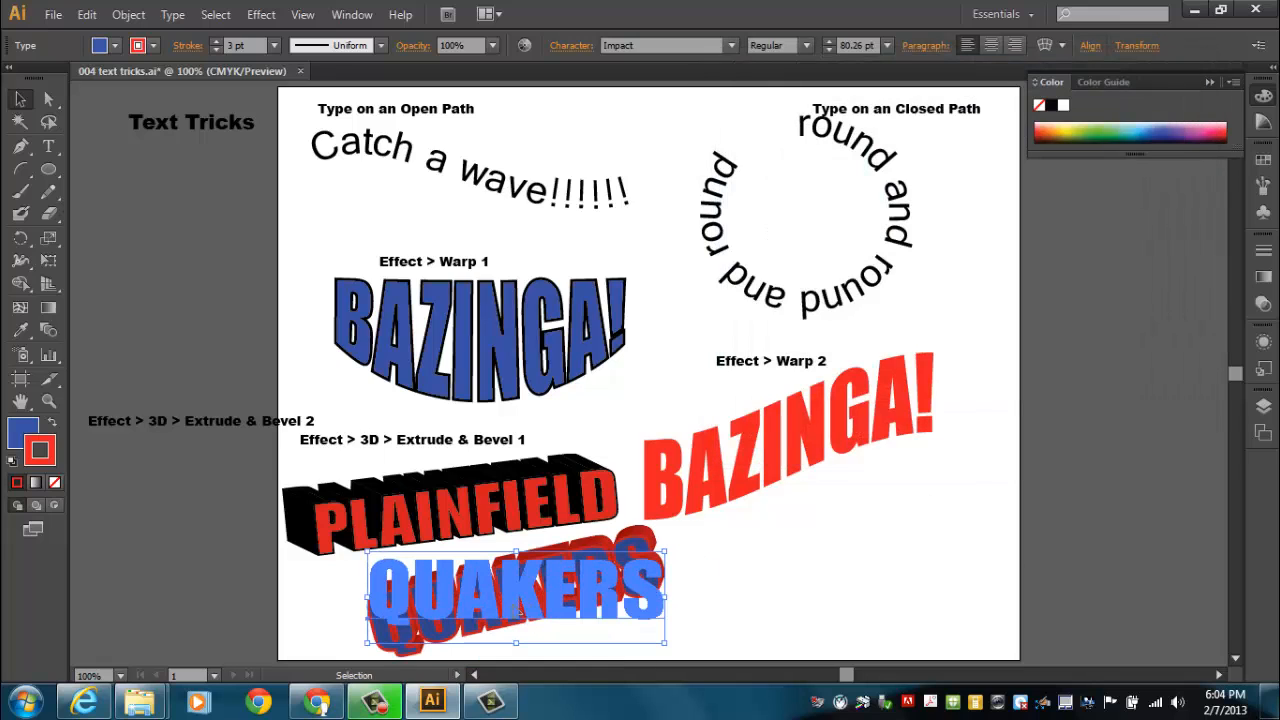
left_click(185, 510)
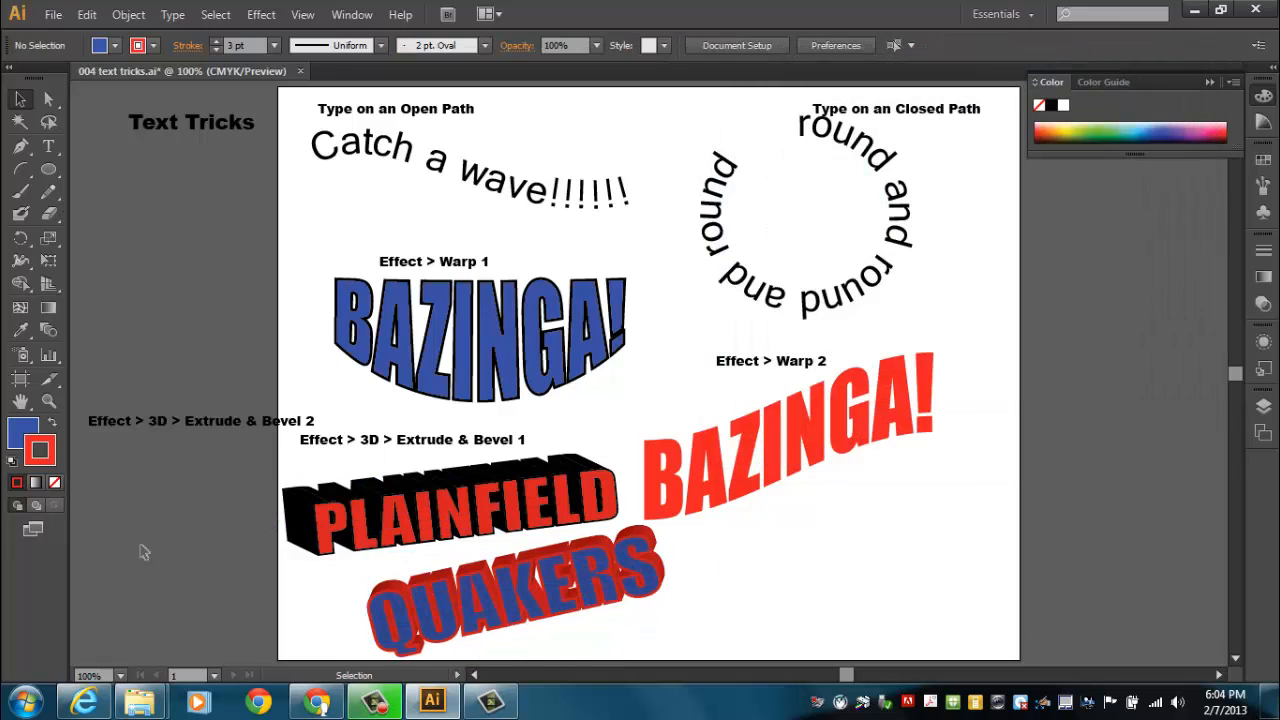
left_click_drag(124, 422, 613, 635)
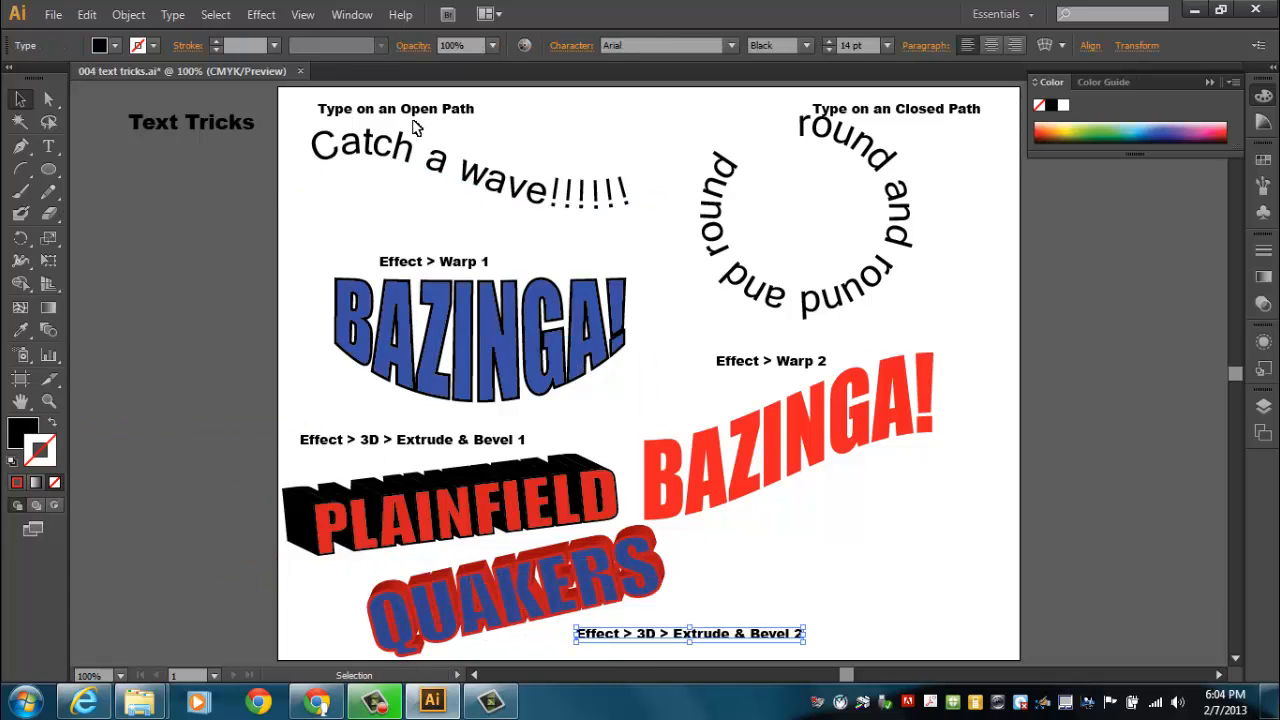
Shift the Type on an Open Path and Type on an Closed Path labels slightly right and down
left_click_drag(416, 110, 461, 126)
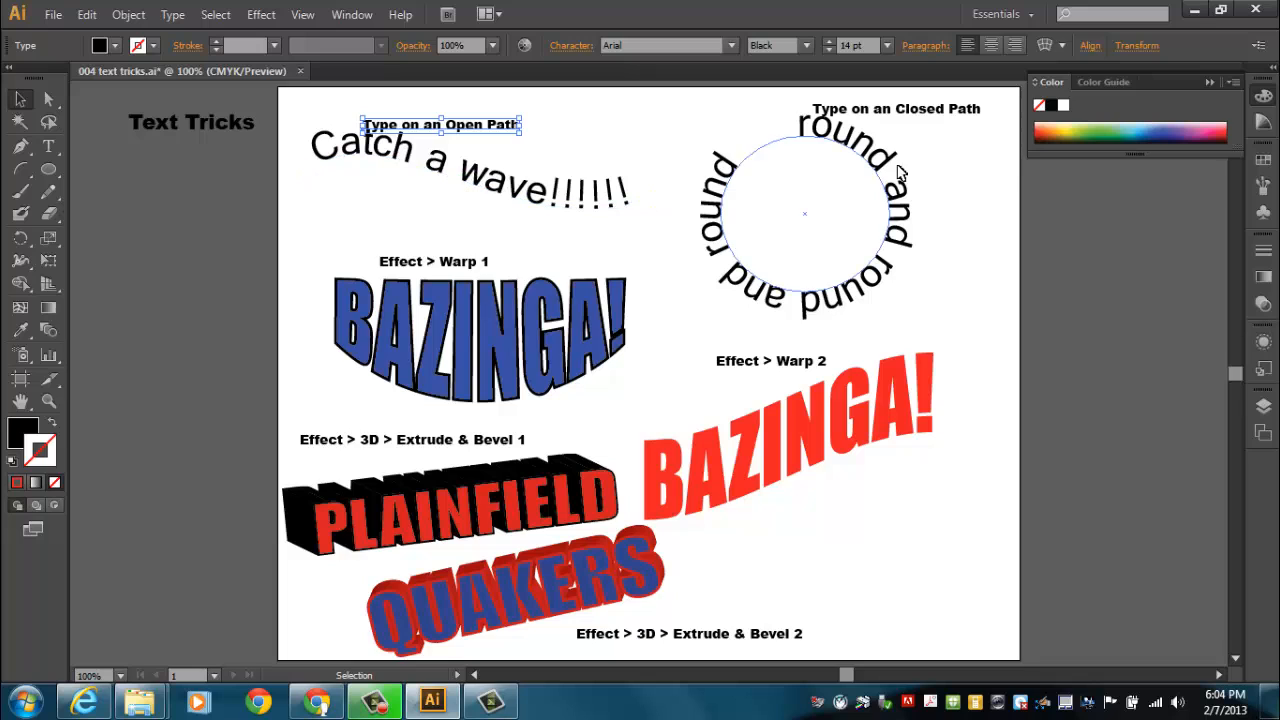
left_click_drag(945, 108, 960, 115)
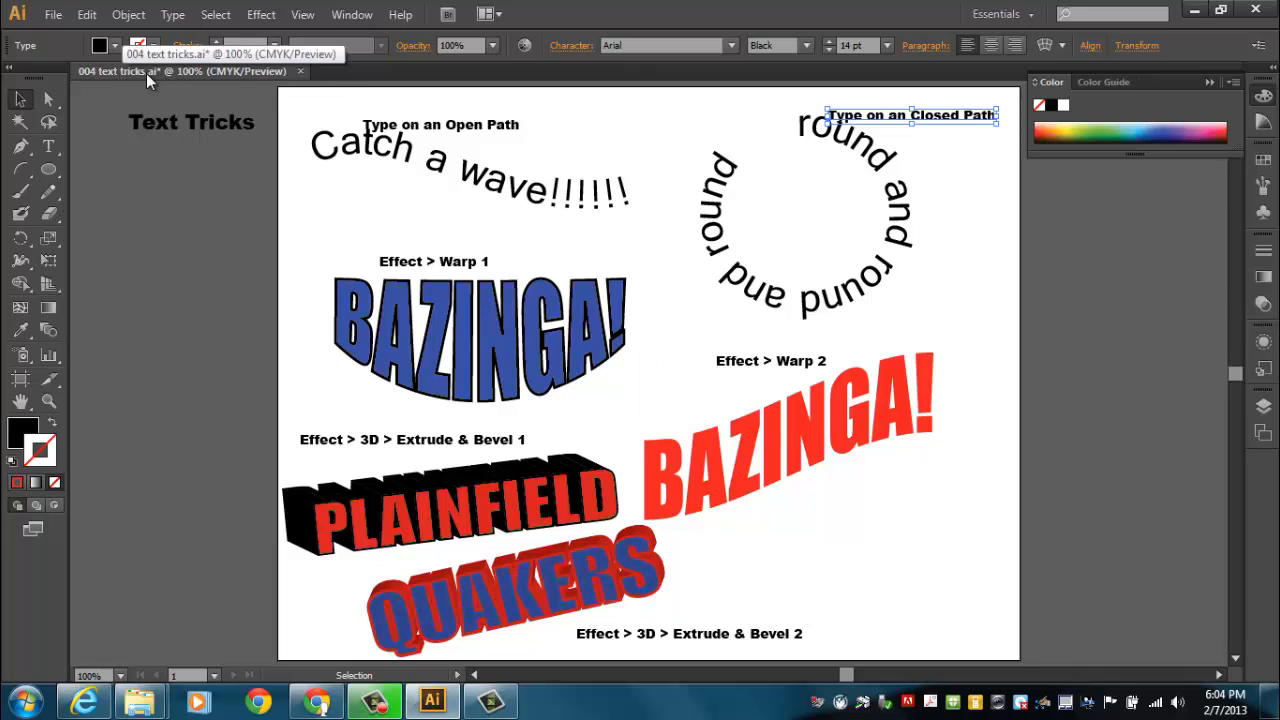
Save the document as 004 text tricks in Adobe Illustrator format in the H: drive's Dropbox folder, using the Illustrator CS6 options
left_click(53, 14)
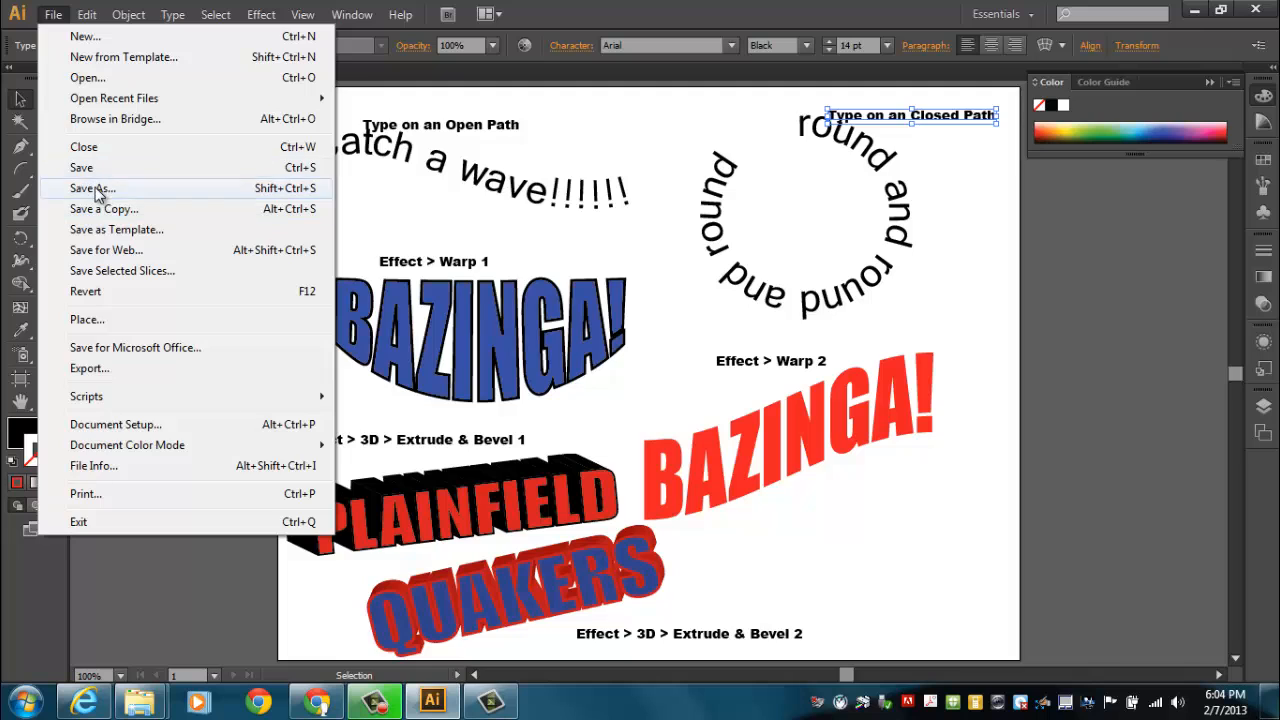
left_click(95, 187)
left_click(354, 322)
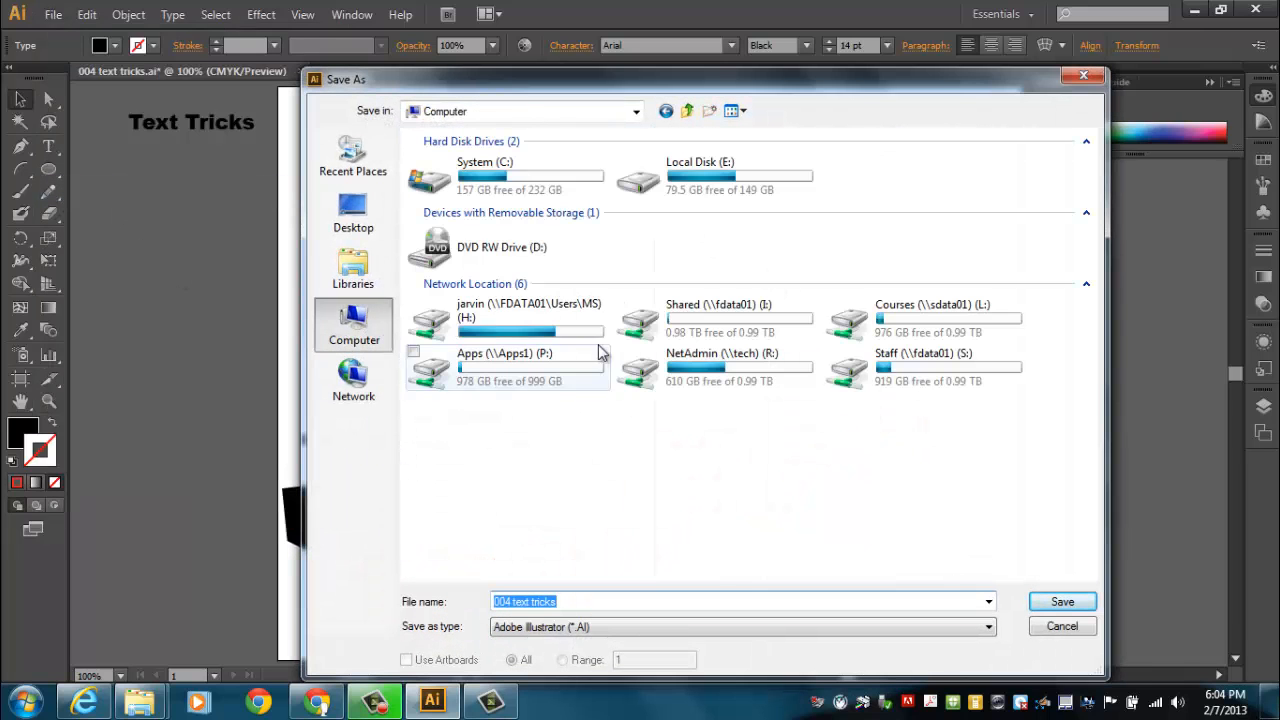
double_click(542, 333)
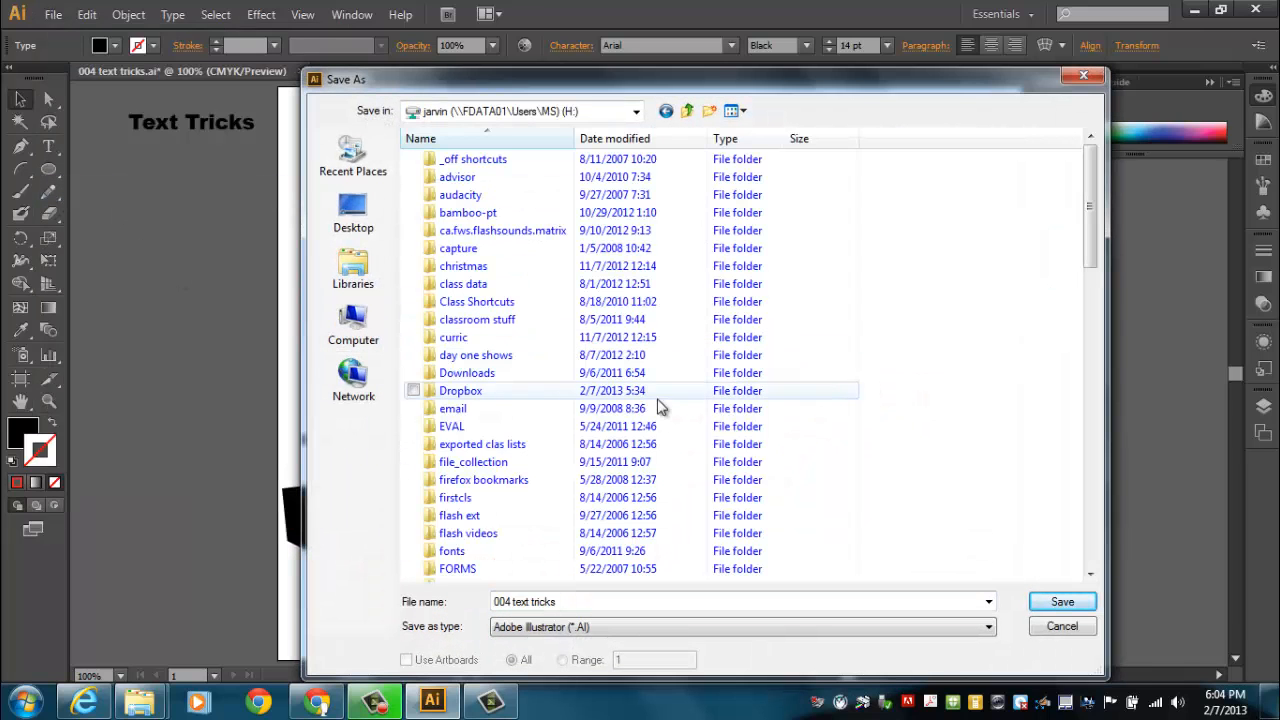
double_click(462, 391)
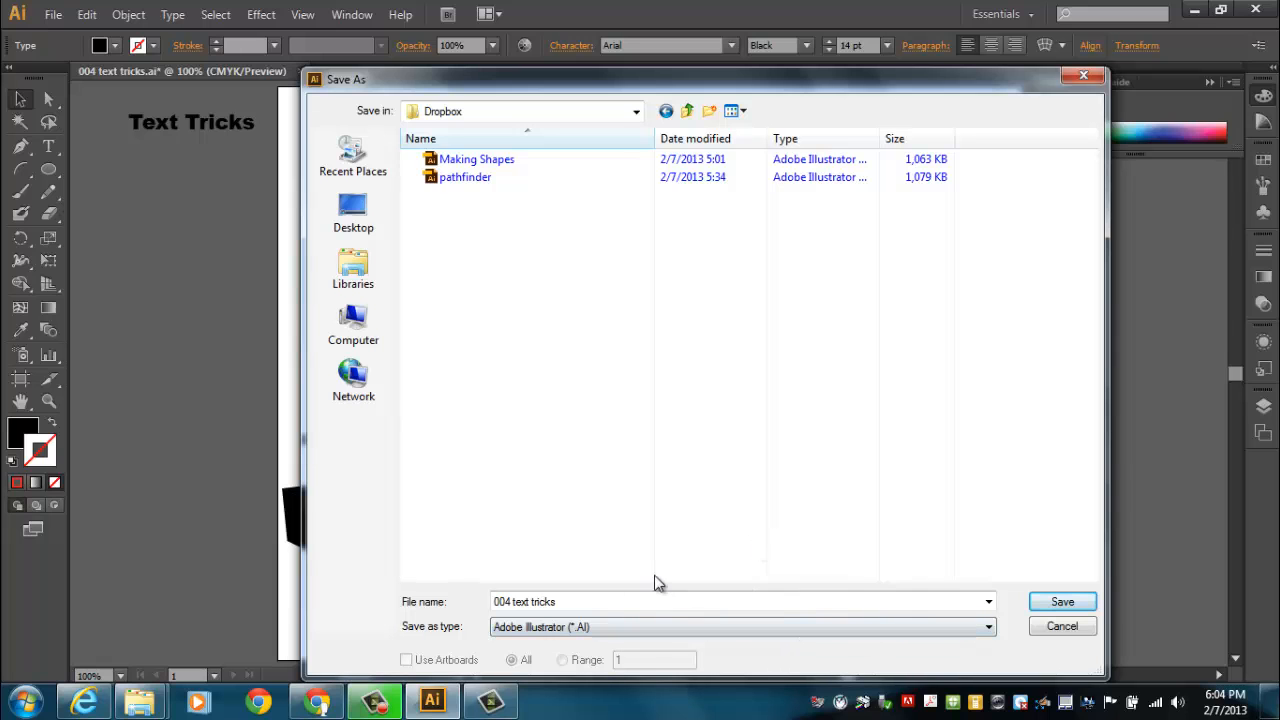
left_click(1070, 602)
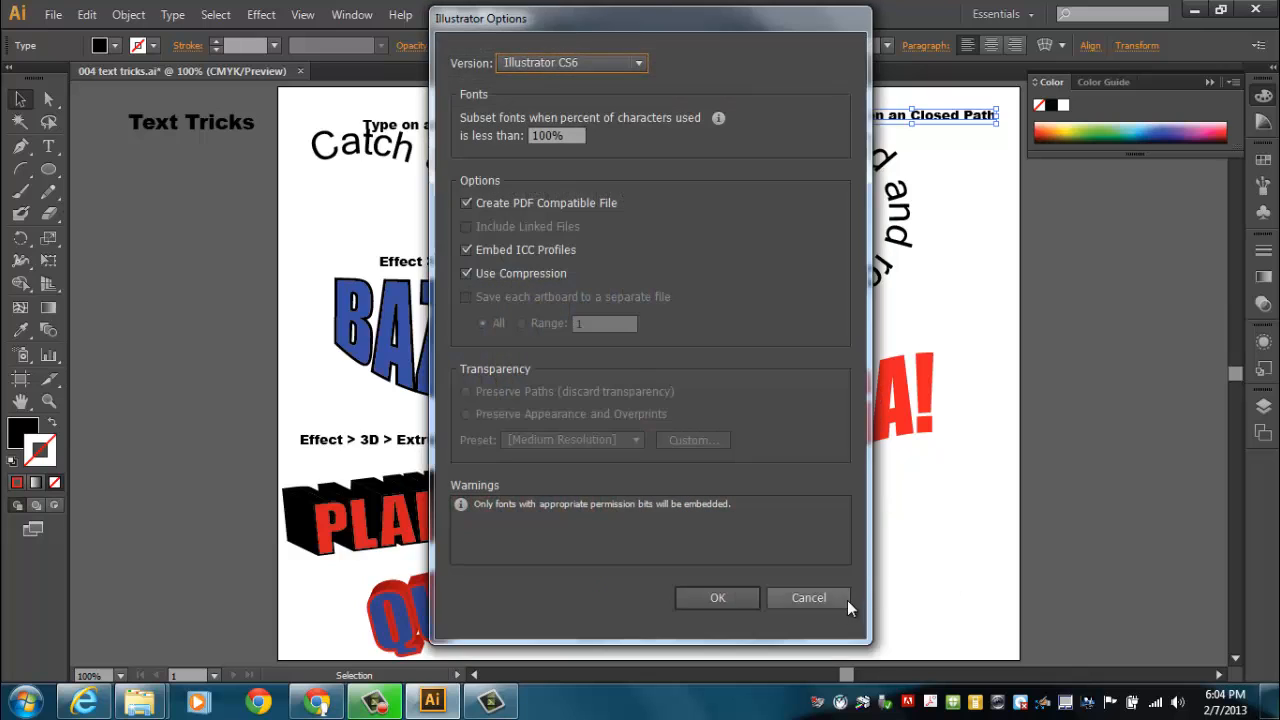
left_click(718, 598)
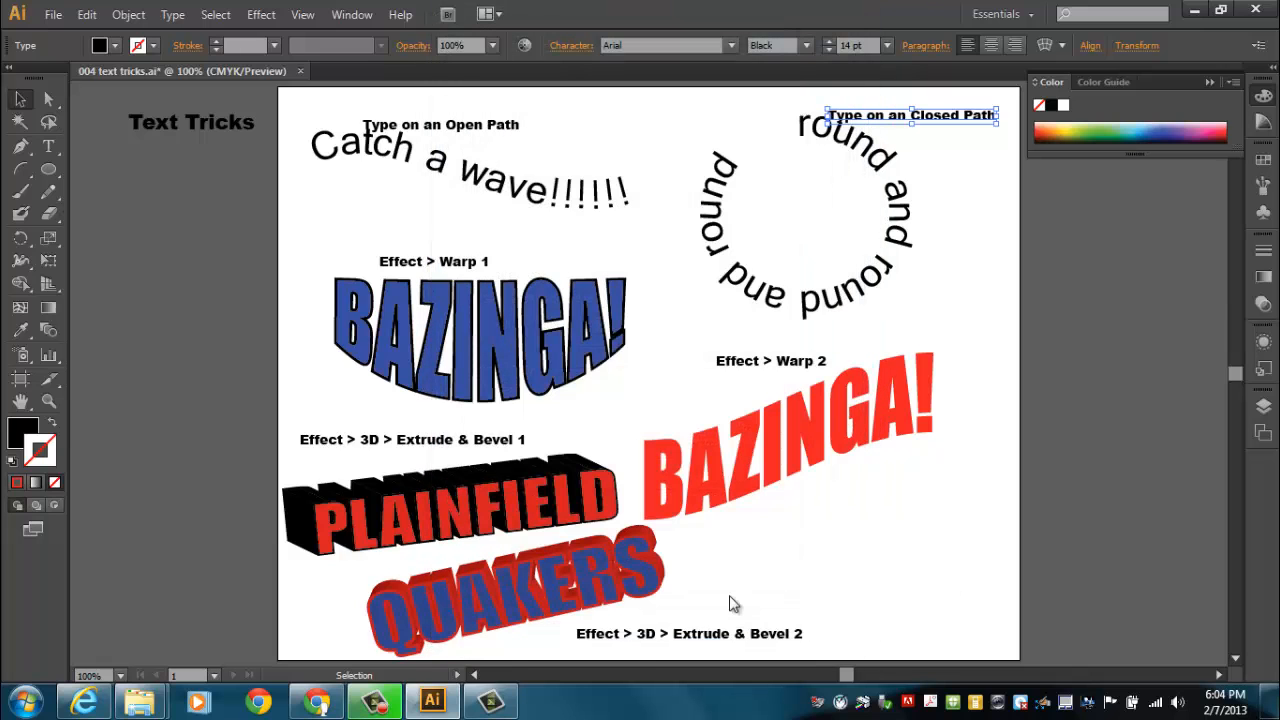